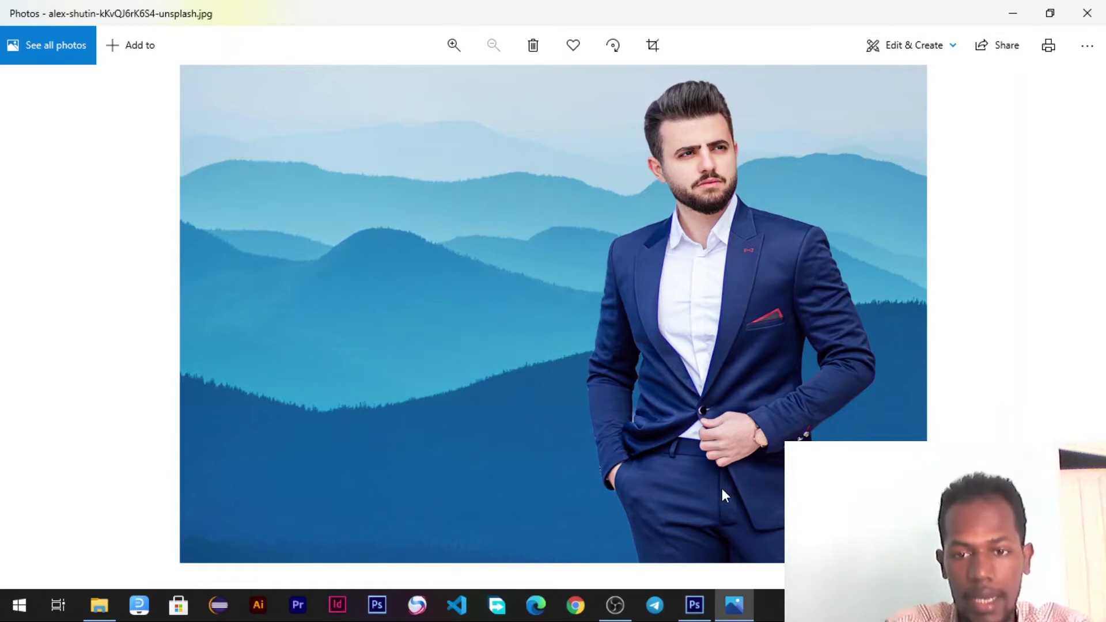
- Close the finished composite preview and the image folder, and switch to Photoshop
{"action": "left_click", "coordinate": [1087, 12]}
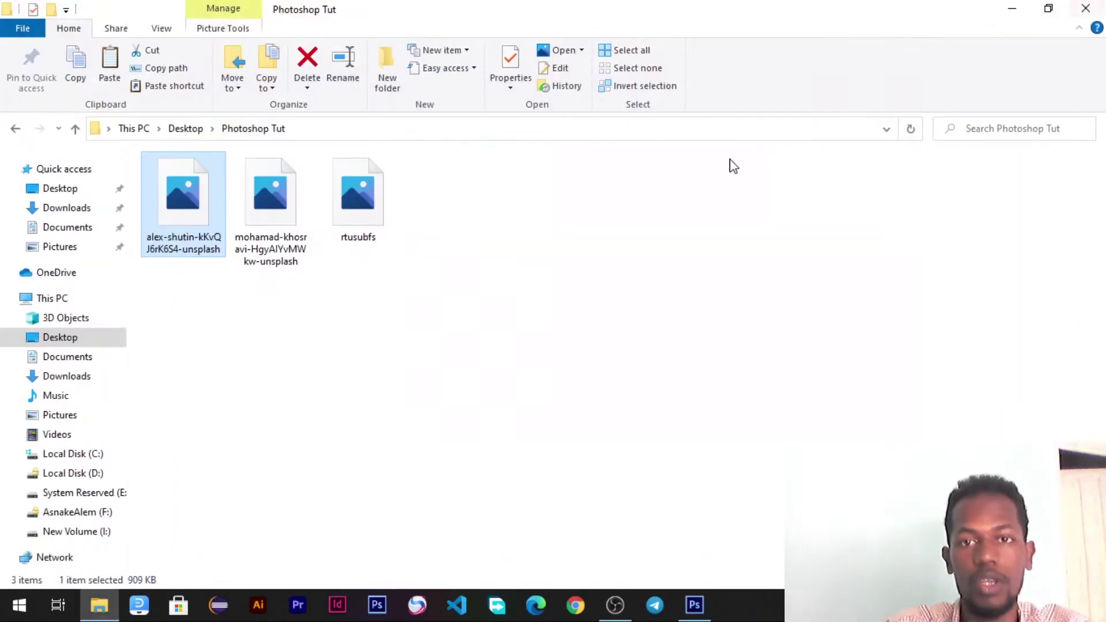
{"action": "left_click", "coordinate": [1086, 8]}
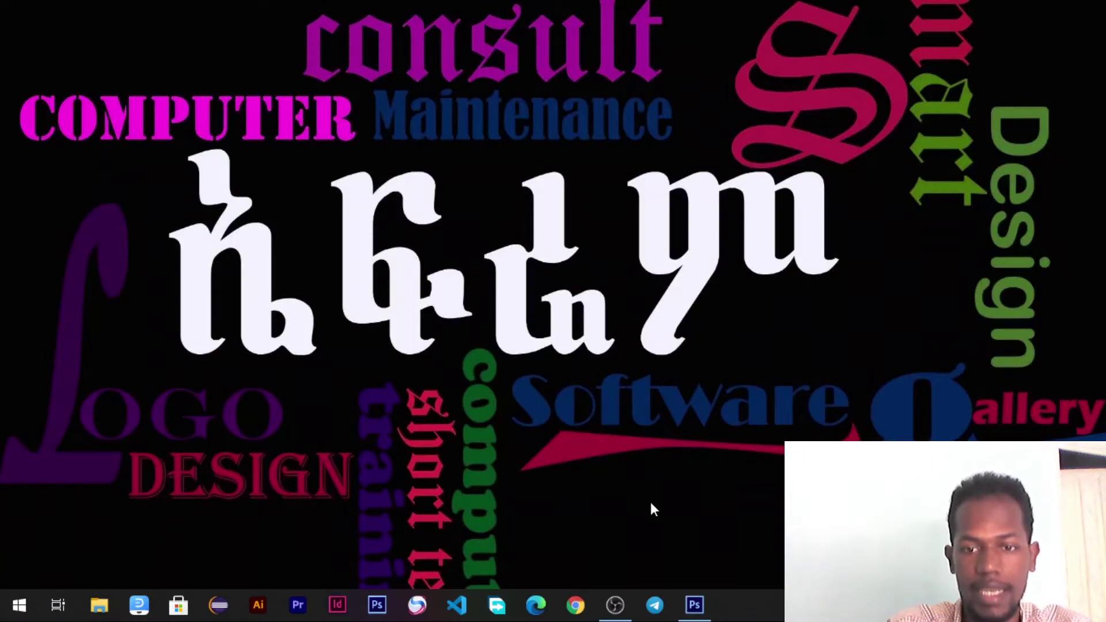
{"action": "left_click", "coordinate": [694, 605]}
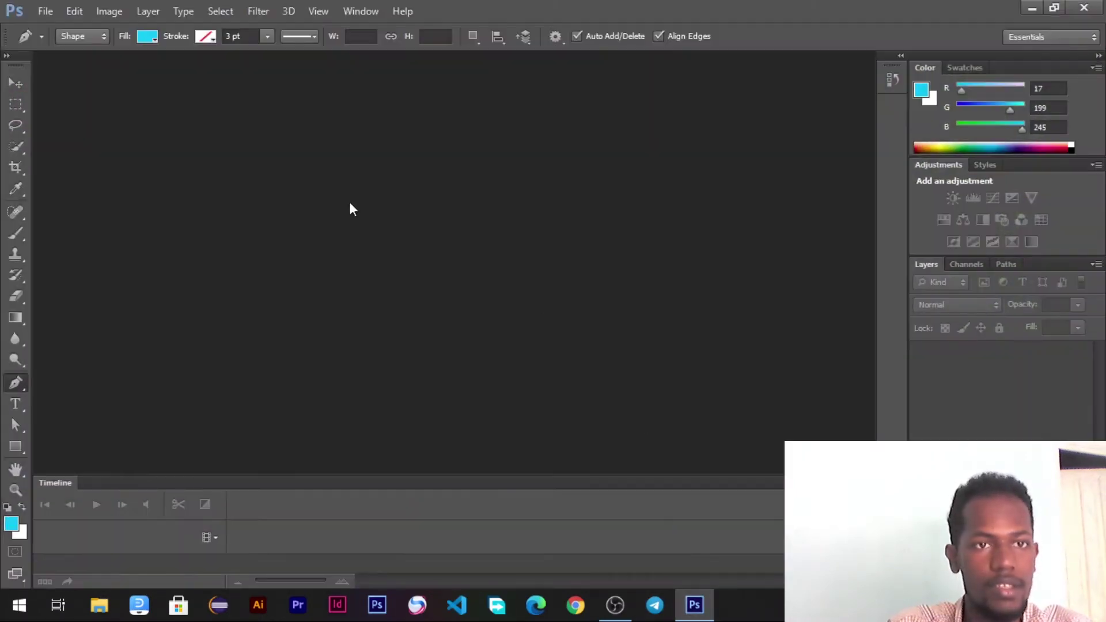
- Open the mountain image rtusubfs from the Photoshop Tut folder on the Desktop
{"action": "left_click", "coordinate": [46, 13]}
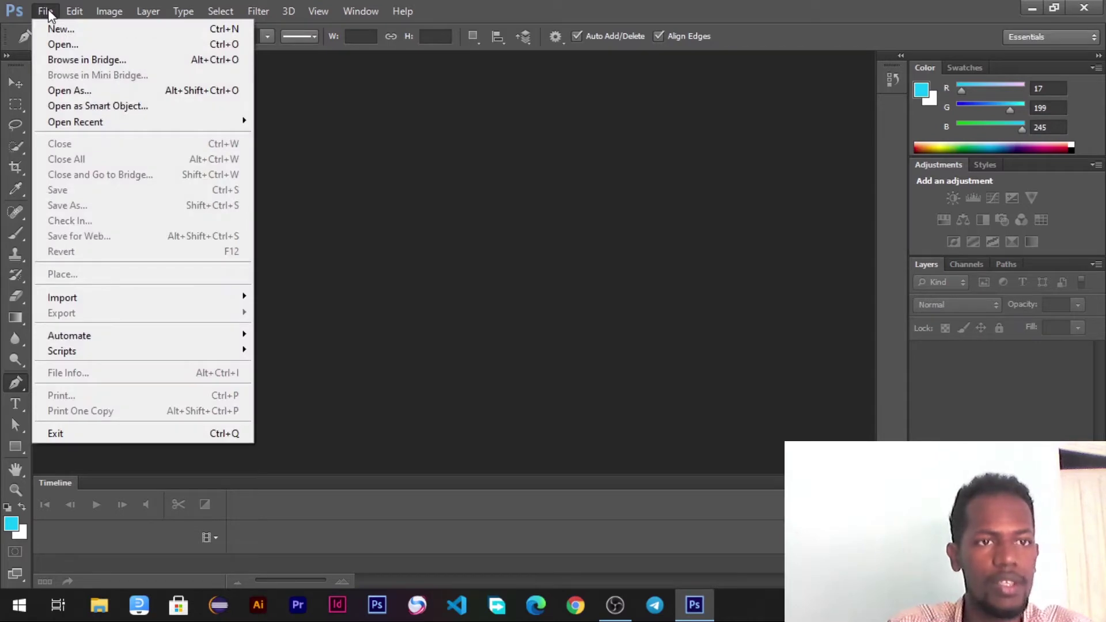
{"action": "left_click", "coordinate": [57, 44]}
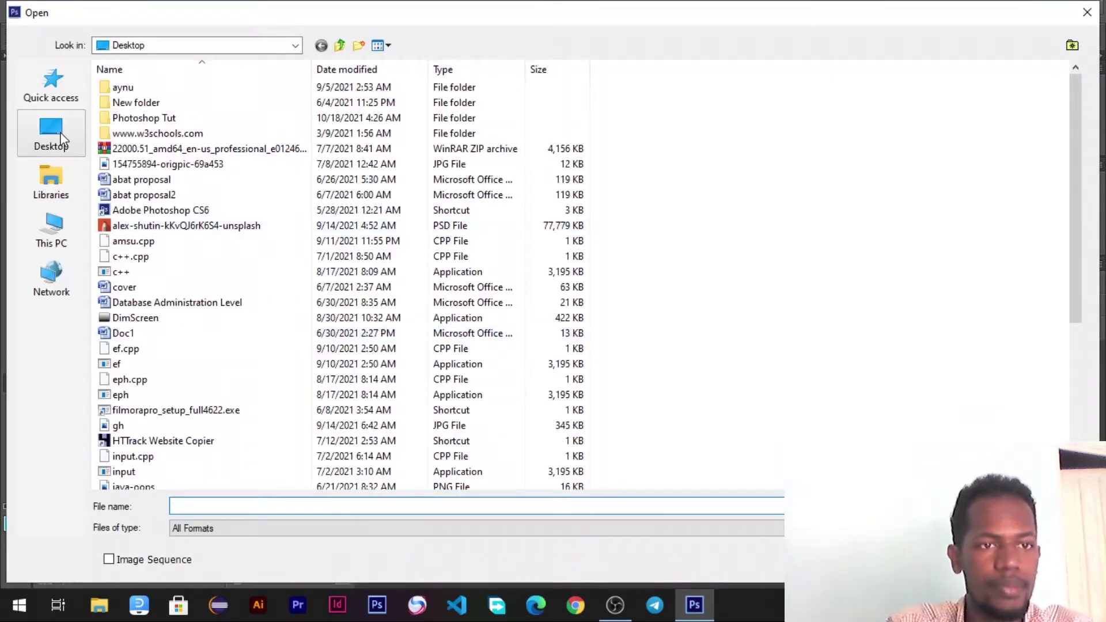
{"action": "left_click", "coordinate": [61, 134]}
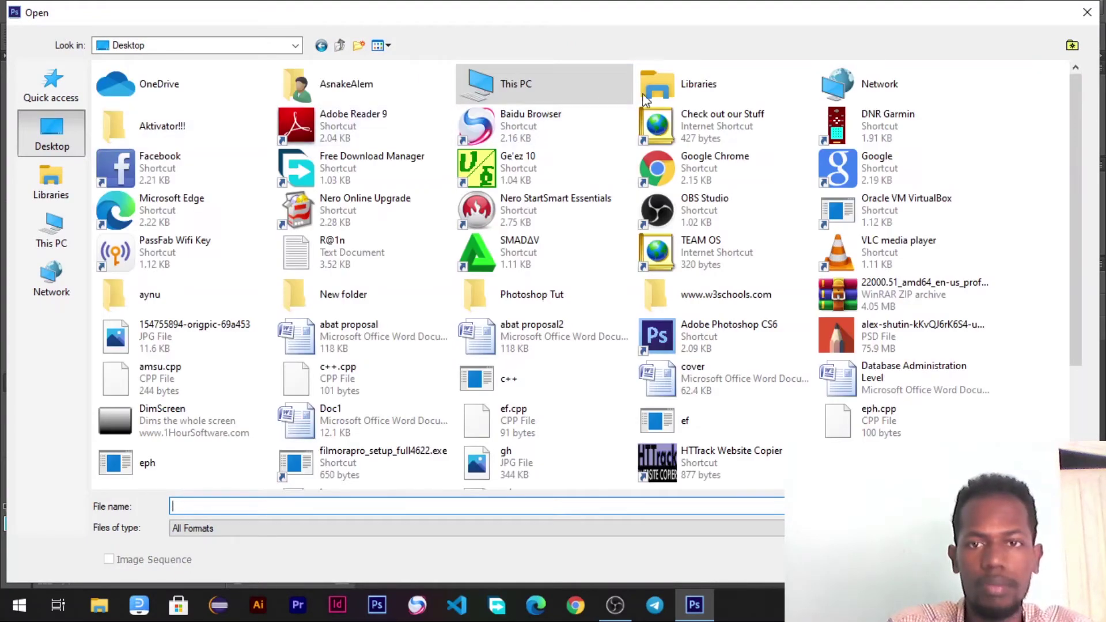
{"action": "double_click", "coordinate": [527, 294]}
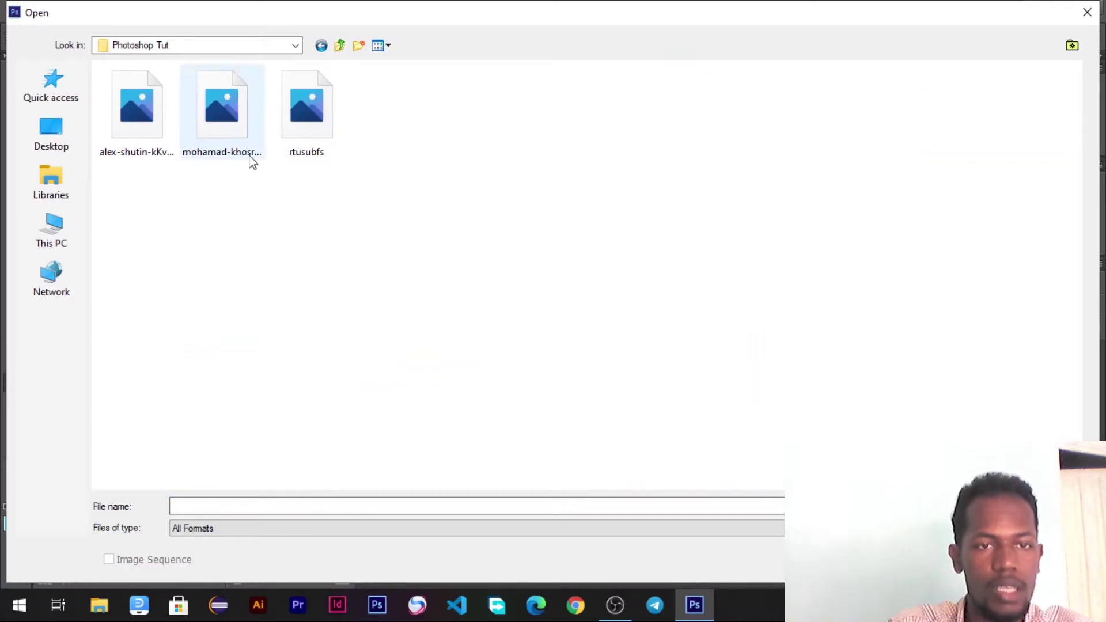
{"action": "double_click", "coordinate": [324, 130]}
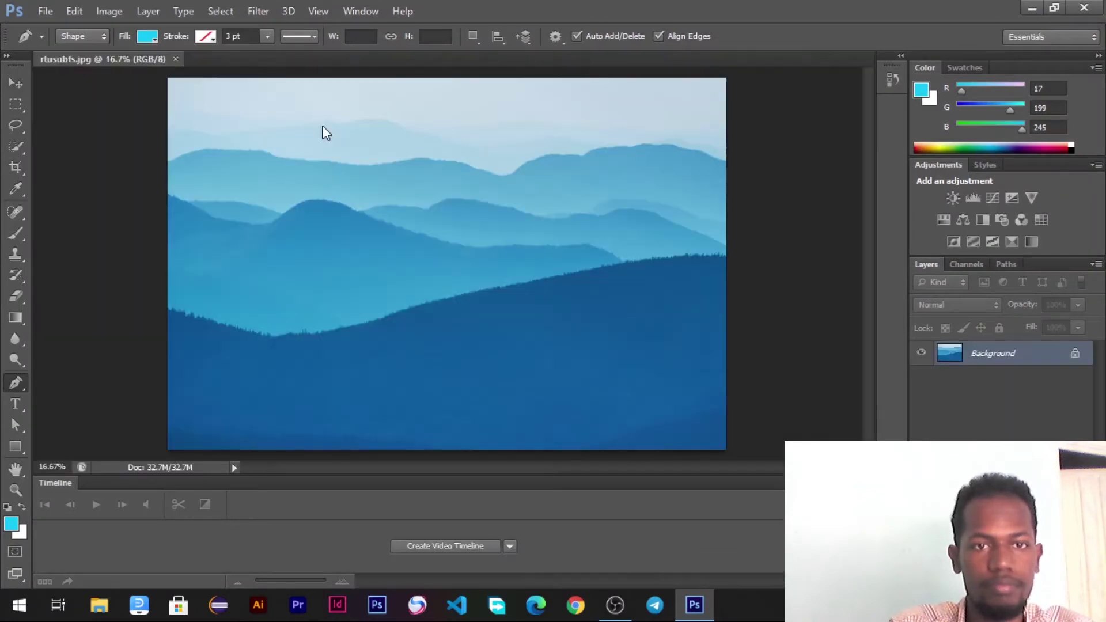
- Open the portrait photo of the man in the blue suit from the same folder
{"action": "left_click", "coordinate": [45, 11]}
{"action": "left_click", "coordinate": [61, 46]}
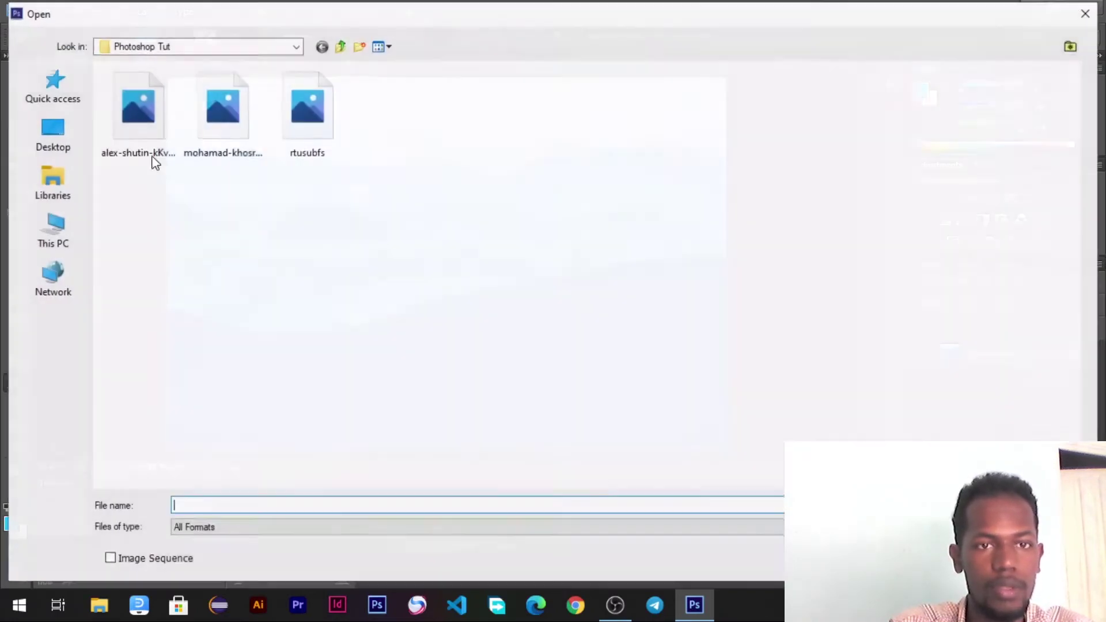
{"action": "double_click", "coordinate": [198, 141]}
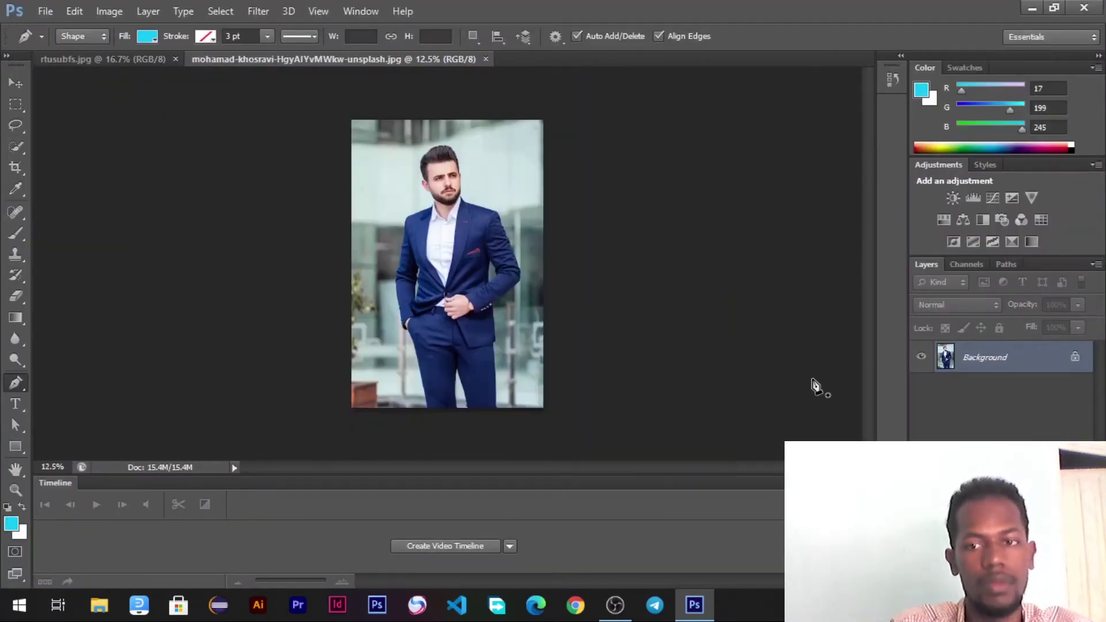
- Convert the portrait's locked Background into an editable layer, keeping the default layer name
{"action": "double_click", "coordinate": [1021, 370]}
{"action": "key", "text": "Return"}
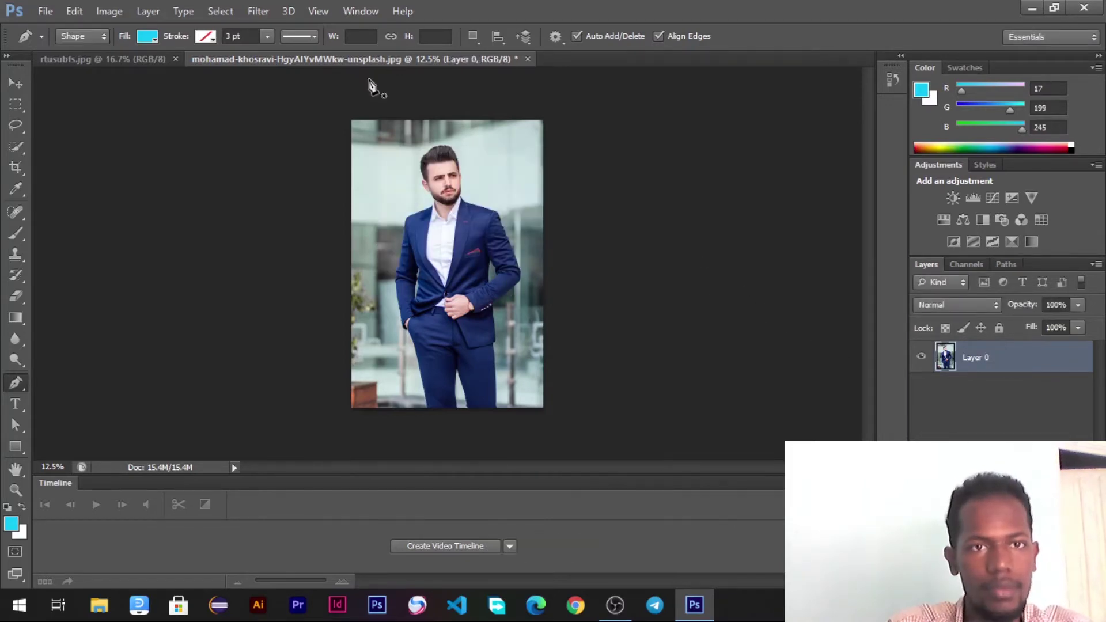
{"action": "left_click", "coordinate": [116, 60]}
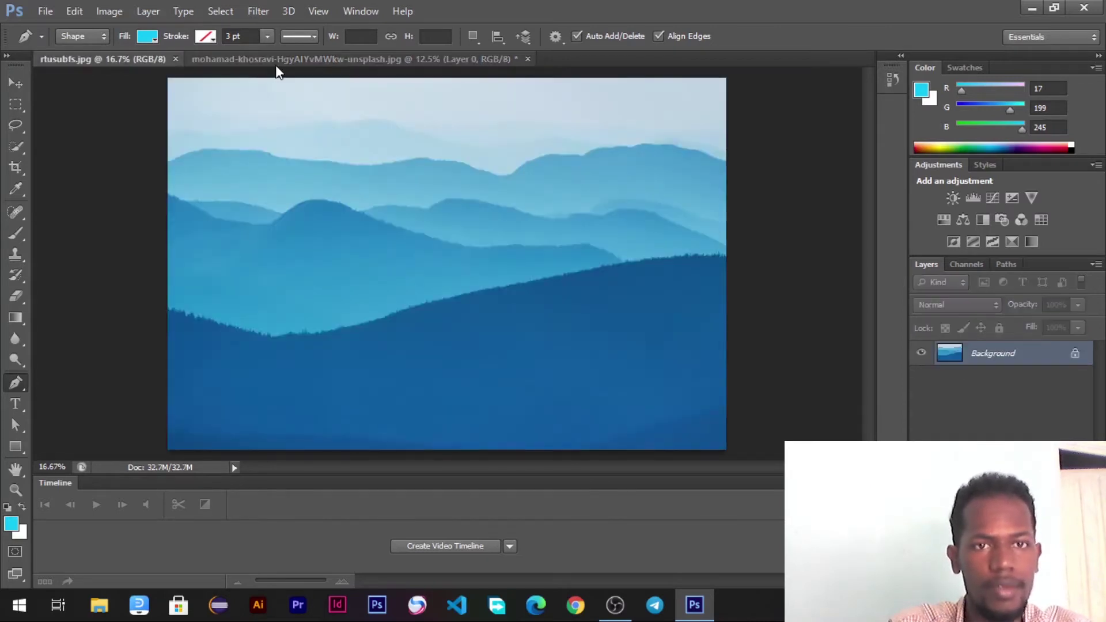
{"action": "left_click", "coordinate": [300, 59]}
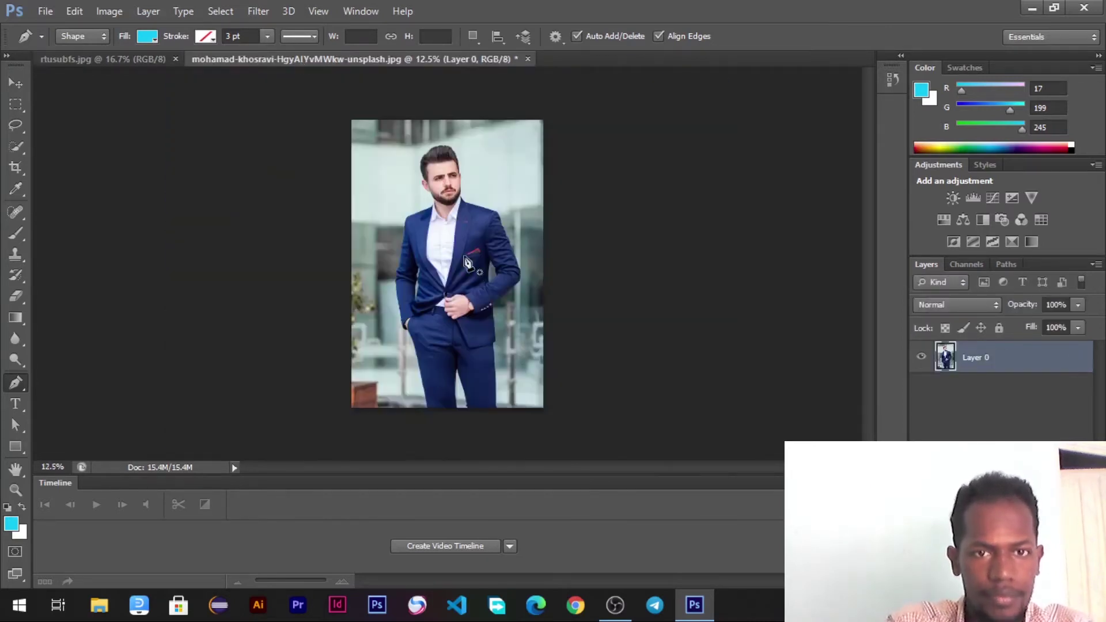
- Select the man's head, neck and upper collar with the Quick Selection tool in add-to-selection mode
{"action": "key", "text": "ctrl+plus"}
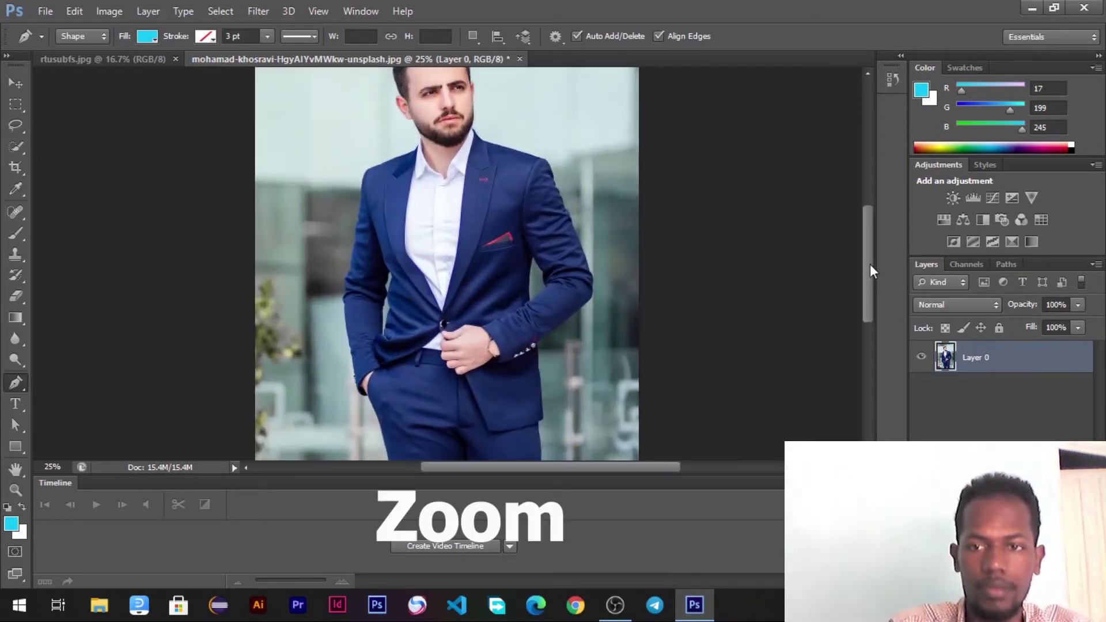
{"action": "left_click_drag", "start_coordinate": [868, 264], "coordinate": [864, 233]}
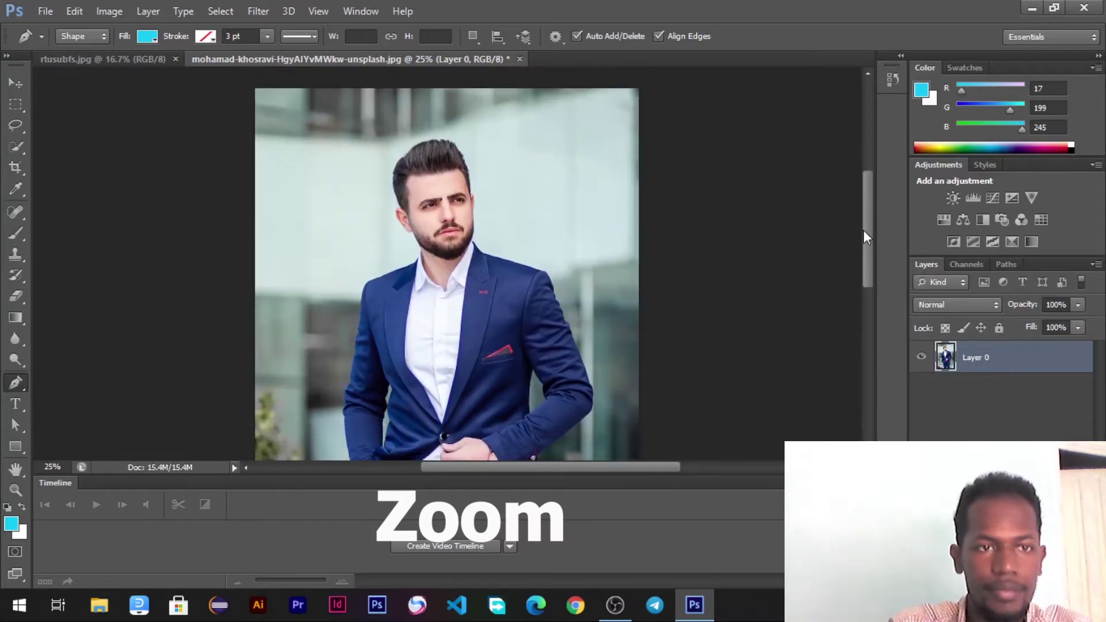
{"action": "left_click", "coordinate": [15, 150]}
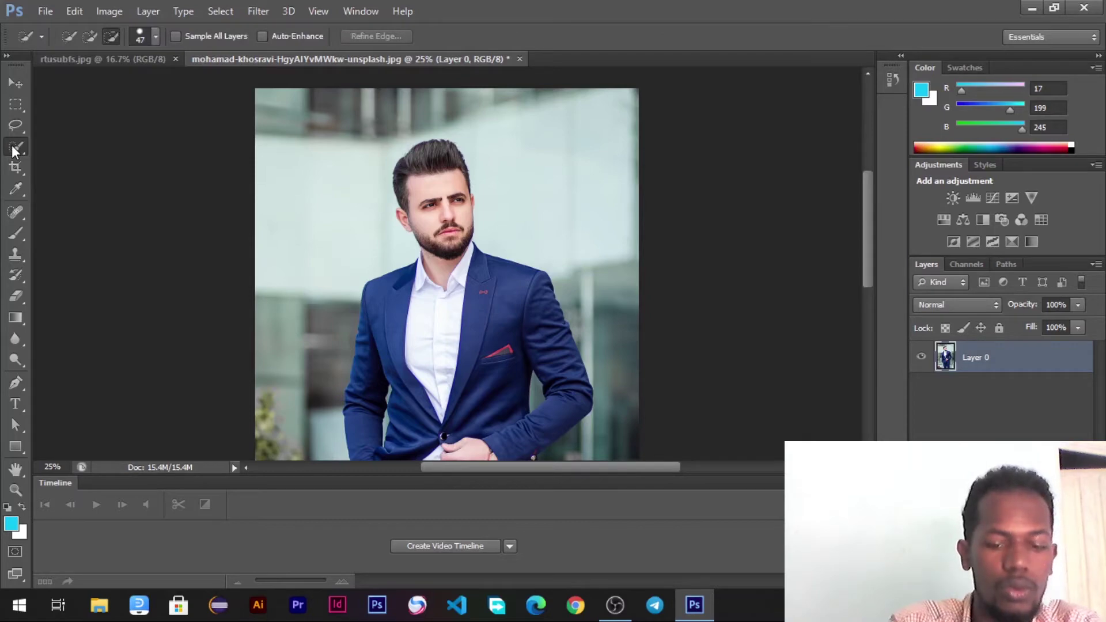
{"action": "right_click", "coordinate": [15, 150]}
{"action": "left_click", "coordinate": [72, 144]}
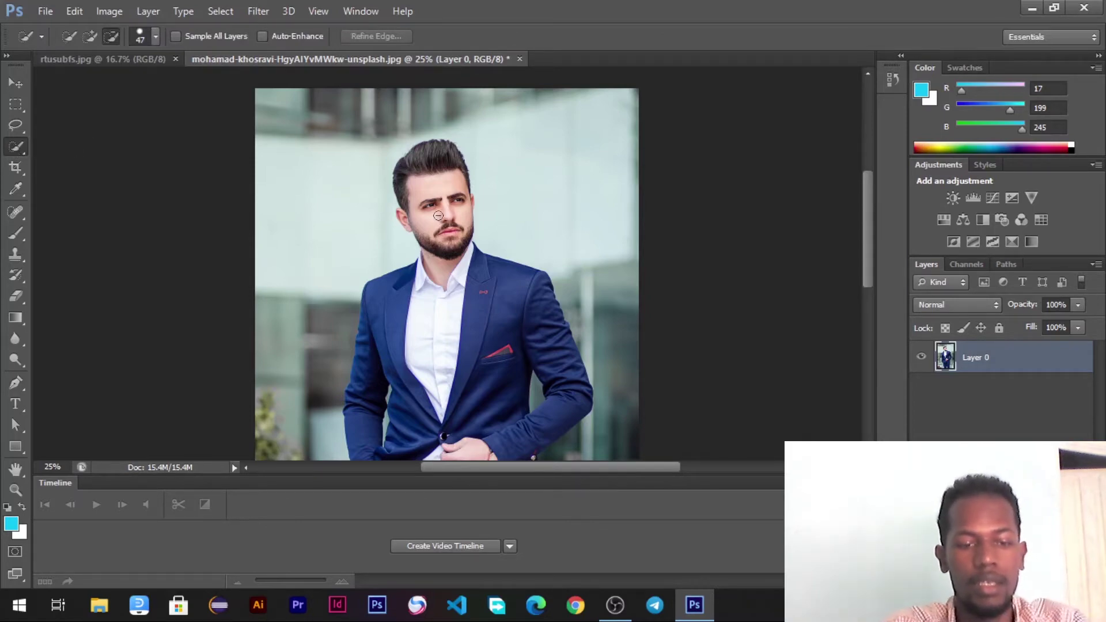
{"action": "key", "text": "ctrl+plus"}
{"action": "key", "text": "ctrl+plus"}
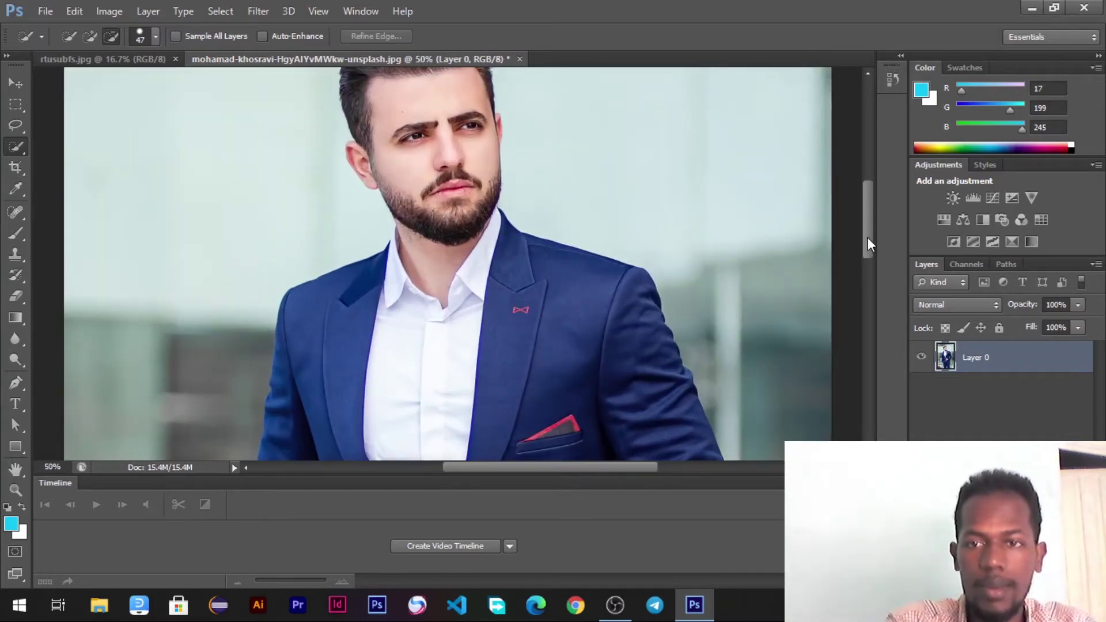
{"action": "left_click_drag", "start_coordinate": [868, 237], "coordinate": [870, 206]}
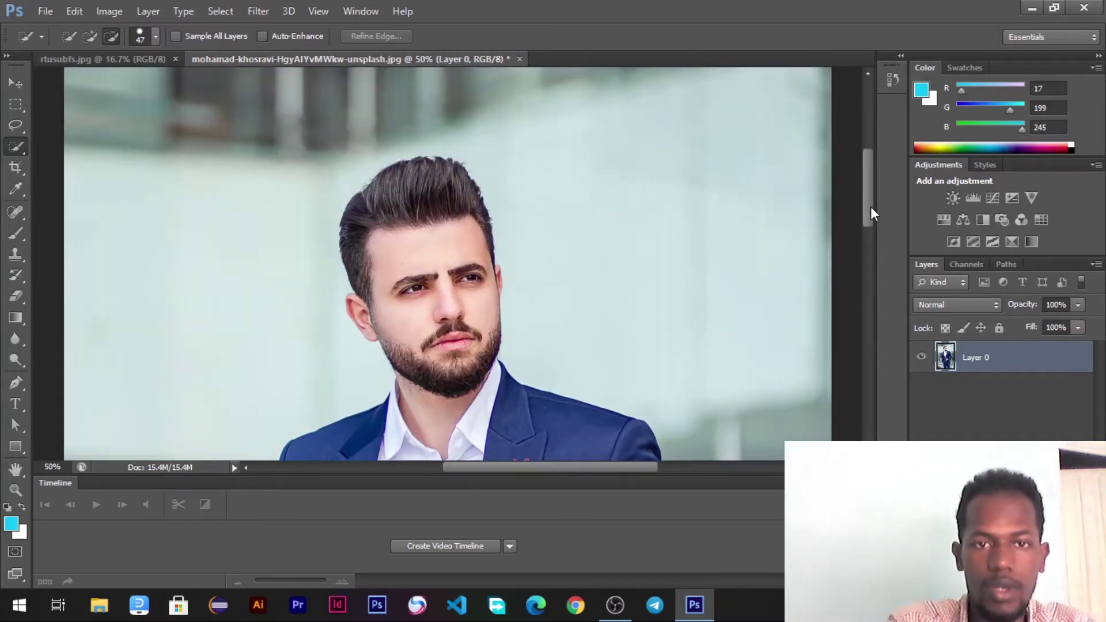
{"action": "left_click", "coordinate": [86, 34]}
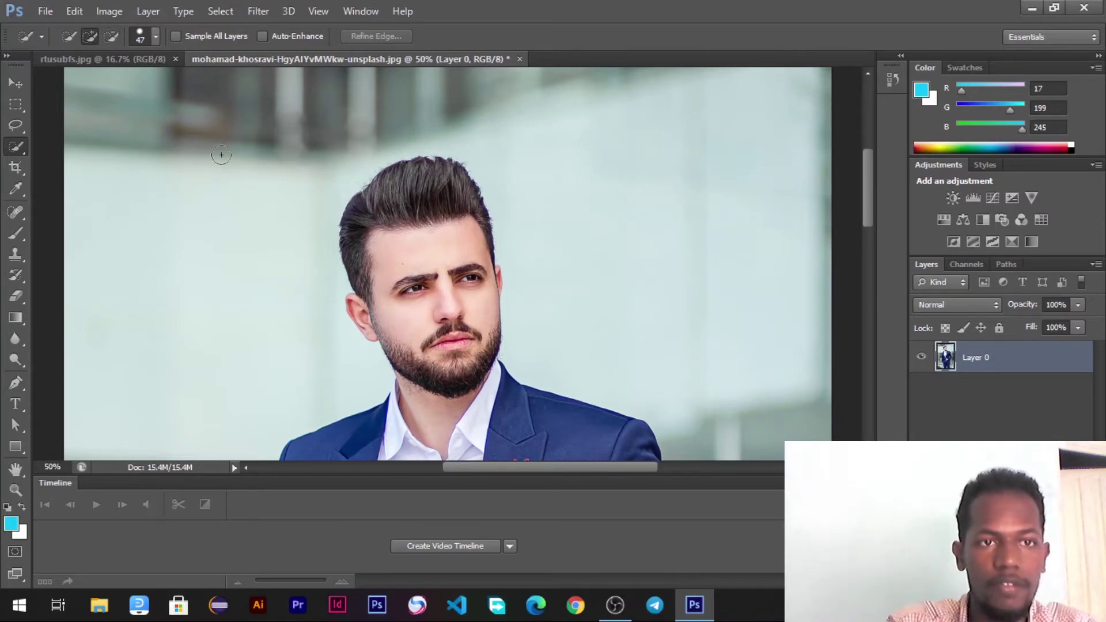
{"action": "mouse_move", "coordinate": [411, 196]}
{"action": "left_mouse_down"}
{"action": "mouse_move", "coordinate": [472, 230]}
{"action": "mouse_move", "coordinate": [422, 234]}
{"action": "mouse_move", "coordinate": [461, 397]}
{"action": "mouse_move", "coordinate": [529, 455]}
{"action": "left_mouse_up"}
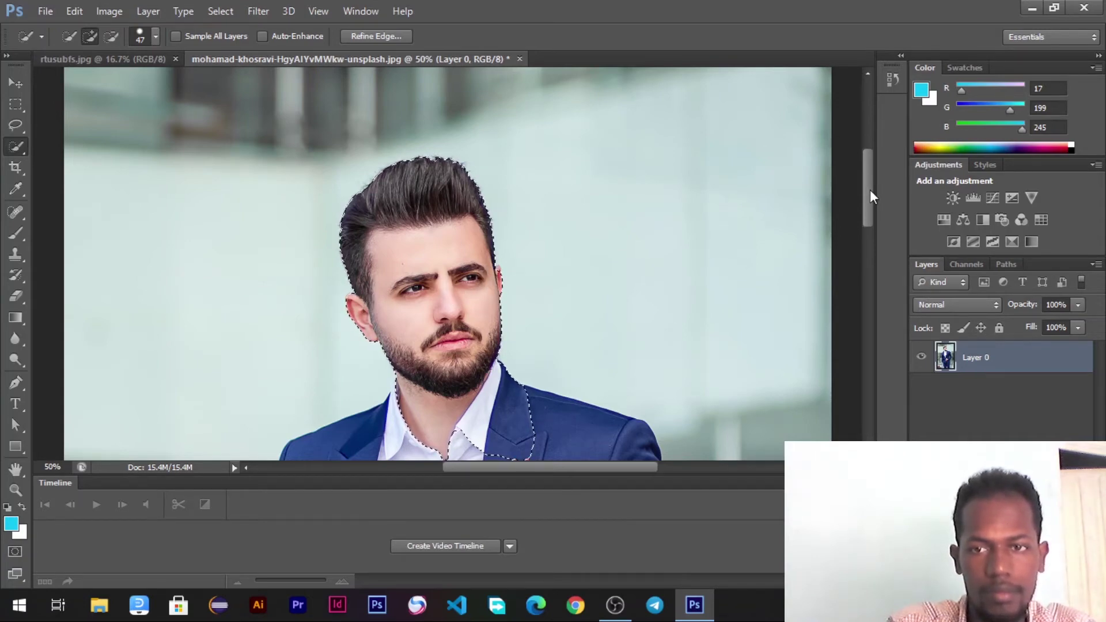
- Extend the selection over the shirt, both sides of the jacket and both sleeves
{"action": "left_click_drag", "start_coordinate": [870, 189], "coordinate": [872, 264]}
{"action": "mouse_move", "coordinate": [575, 131]}
{"action": "left_mouse_down"}
{"action": "mouse_move", "coordinate": [493, 123]}
{"action": "mouse_move", "coordinate": [511, 198]}
{"action": "mouse_move", "coordinate": [502, 271]}
{"action": "left_mouse_up"}
{"action": "mouse_move", "coordinate": [637, 276]}
{"action": "left_mouse_down"}
{"action": "mouse_move", "coordinate": [632, 332]}
{"action": "mouse_move", "coordinate": [587, 424]}
{"action": "left_mouse_up"}
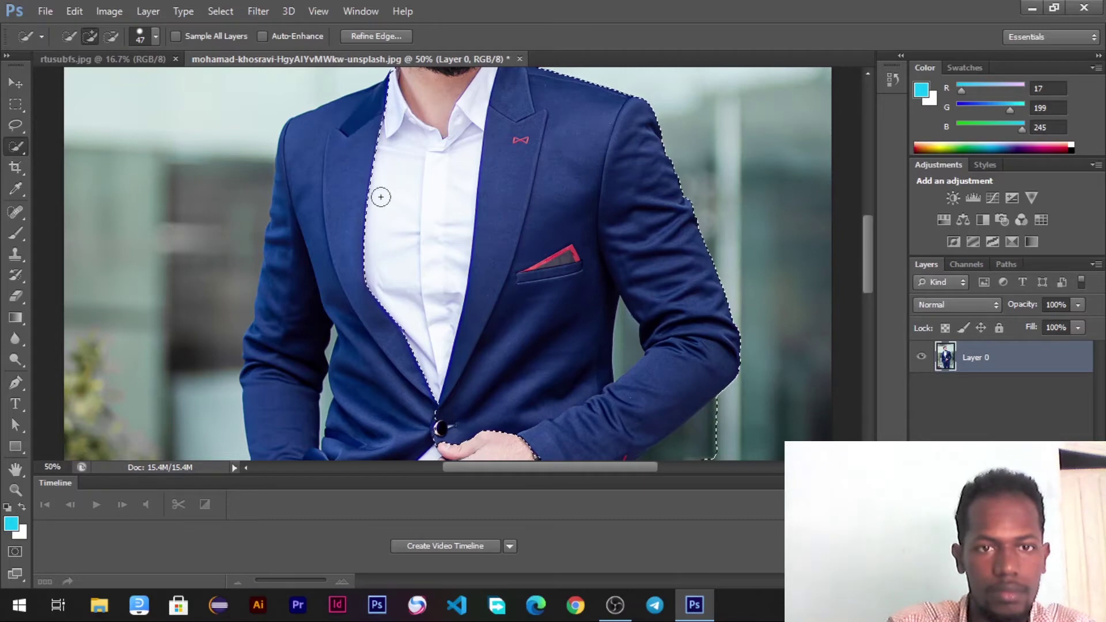
{"action": "mouse_move", "coordinate": [375, 180]}
{"action": "left_mouse_down"}
{"action": "mouse_move", "coordinate": [332, 225]}
{"action": "mouse_move", "coordinate": [311, 324]}
{"action": "mouse_move", "coordinate": [316, 436]}
{"action": "left_mouse_up"}
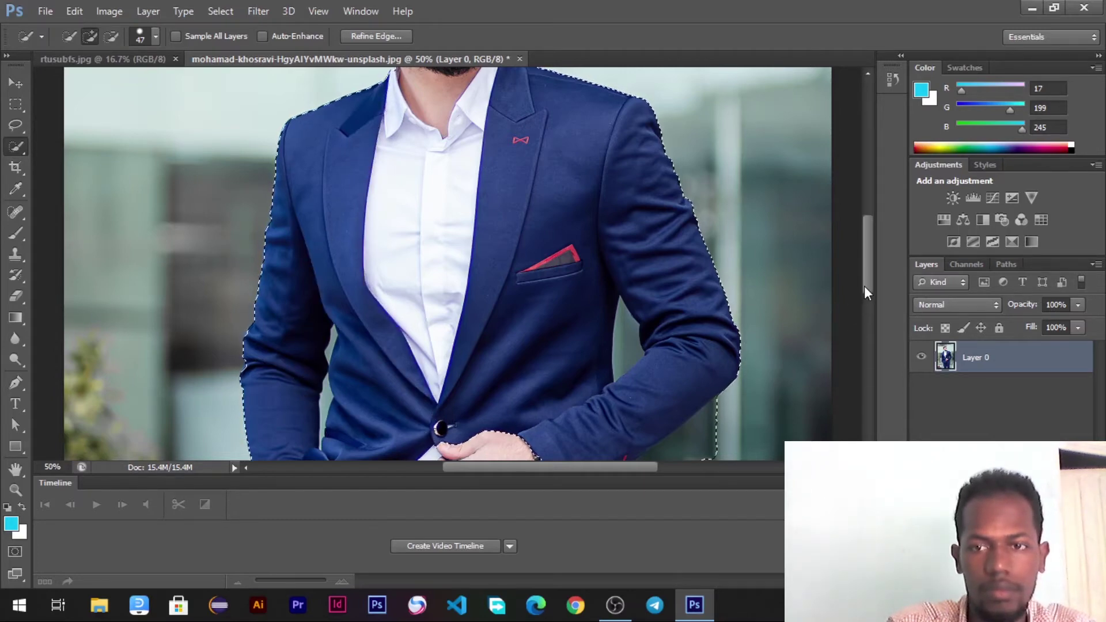
- Extend the selection over the hands, lower jacket and trousers down to the photo's bottom edge
{"action": "left_click_drag", "start_coordinate": [869, 288], "coordinate": [870, 346]}
{"action": "mouse_move", "coordinate": [469, 184]}
{"action": "left_mouse_down"}
{"action": "mouse_move", "coordinate": [437, 155]}
{"action": "mouse_move", "coordinate": [450, 162]}
{"action": "mouse_move", "coordinate": [447, 378]}
{"action": "left_mouse_up"}
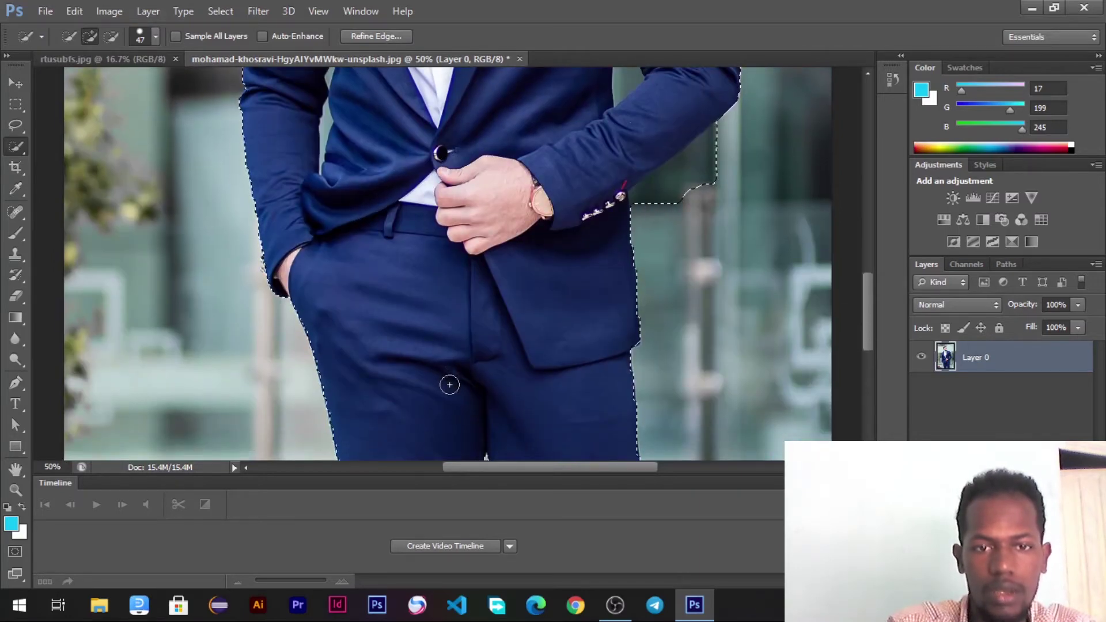
{"action": "left_click_drag", "start_coordinate": [868, 300], "coordinate": [869, 348]}
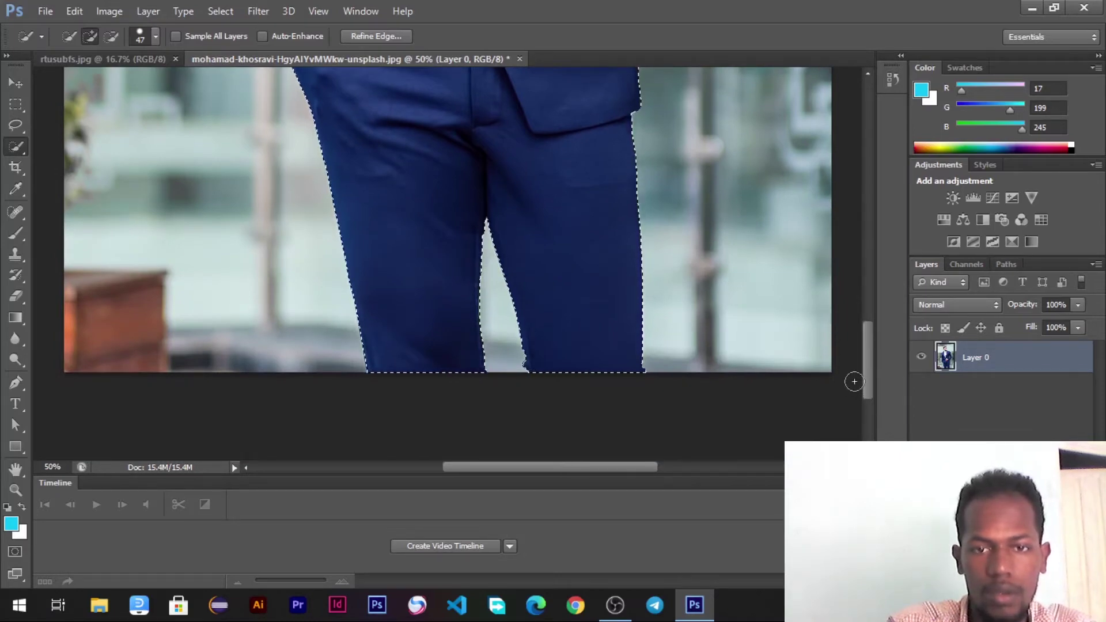
- Subtract the background patch below the bent arm from the selection and add the sleeve edge at the cuff buttons back
{"action": "left_click_drag", "start_coordinate": [873, 375], "coordinate": [876, 299]}
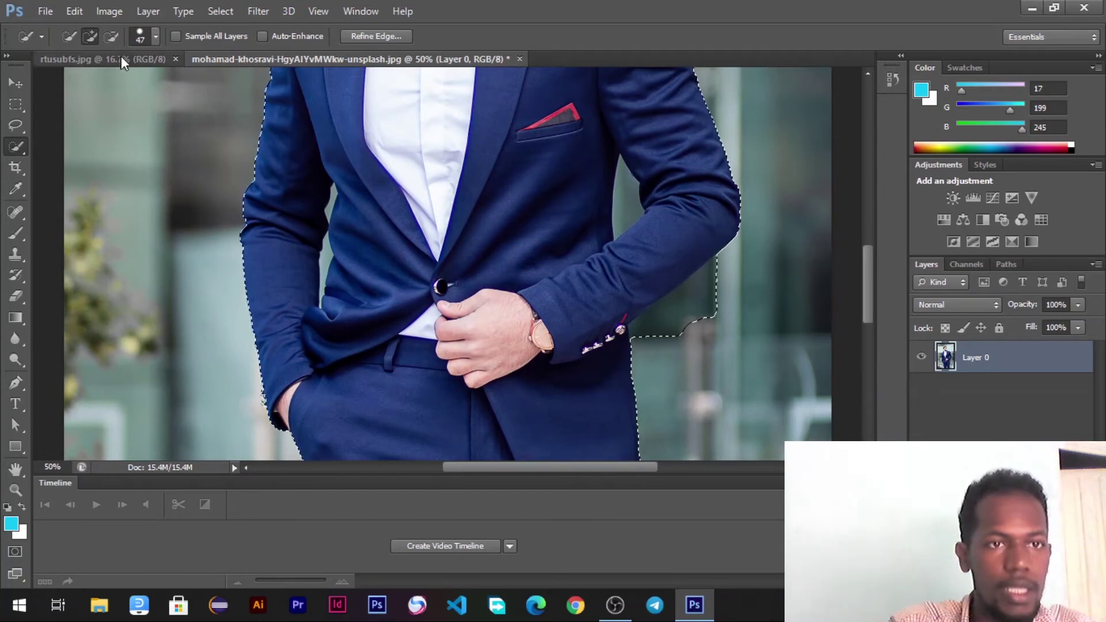
{"action": "left_click", "coordinate": [111, 36]}
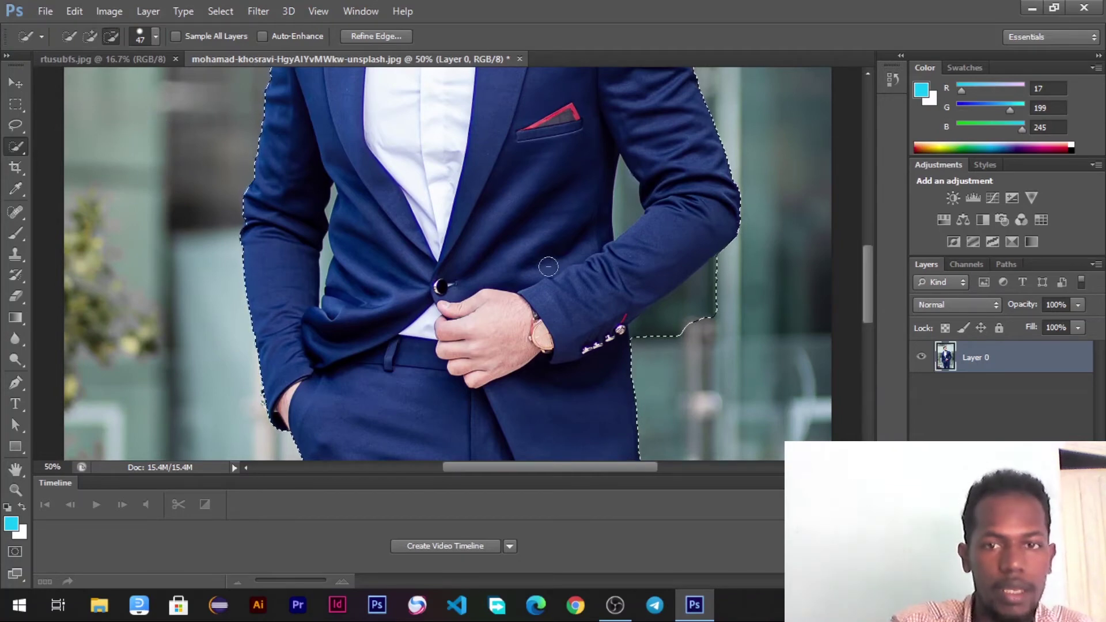
{"action": "left_click", "coordinate": [717, 286]}
{"action": "mouse_move", "coordinate": [717, 279]}
{"action": "left_mouse_down"}
{"action": "mouse_move", "coordinate": [678, 314]}
{"action": "mouse_move", "coordinate": [698, 327]}
{"action": "mouse_move", "coordinate": [677, 291]}
{"action": "left_mouse_up"}
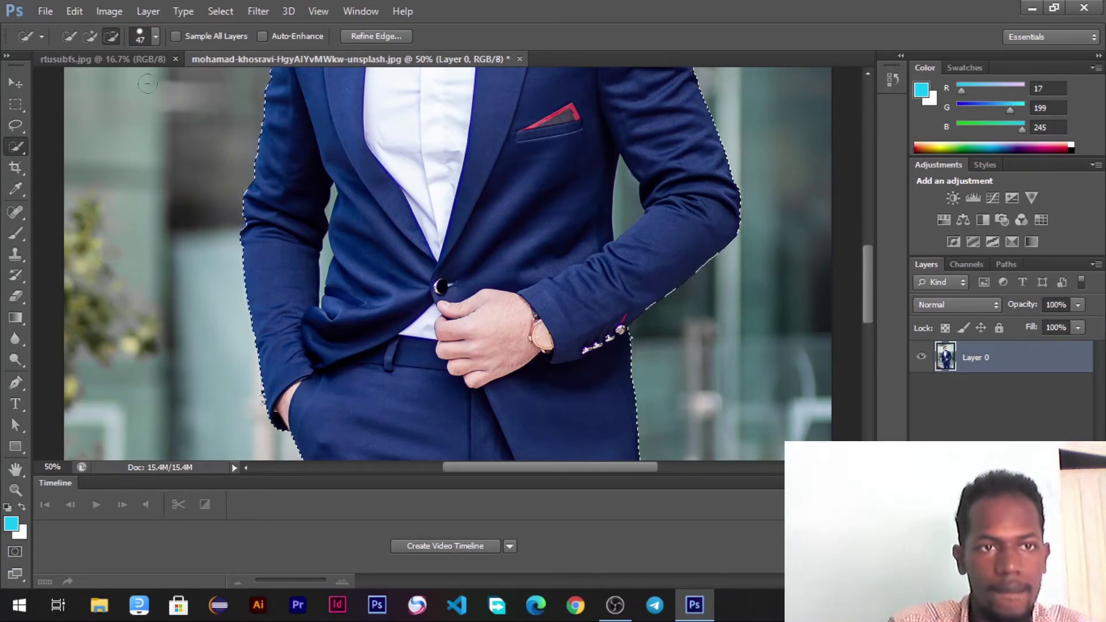
{"action": "left_click", "coordinate": [91, 37]}
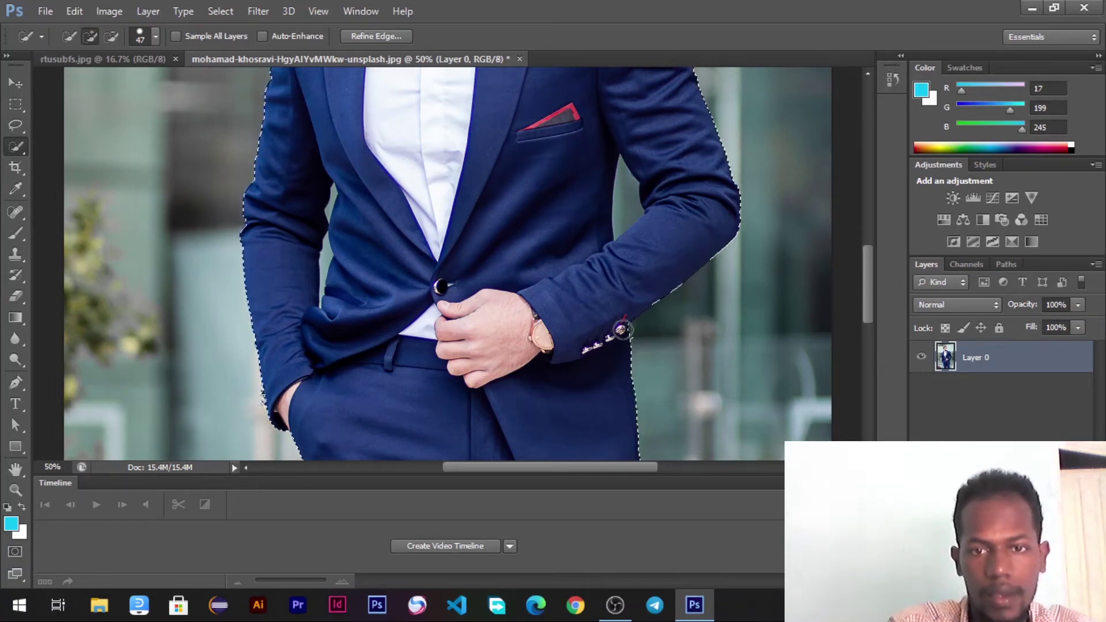
{"action": "left_click_drag", "start_coordinate": [628, 320], "coordinate": [618, 327]}
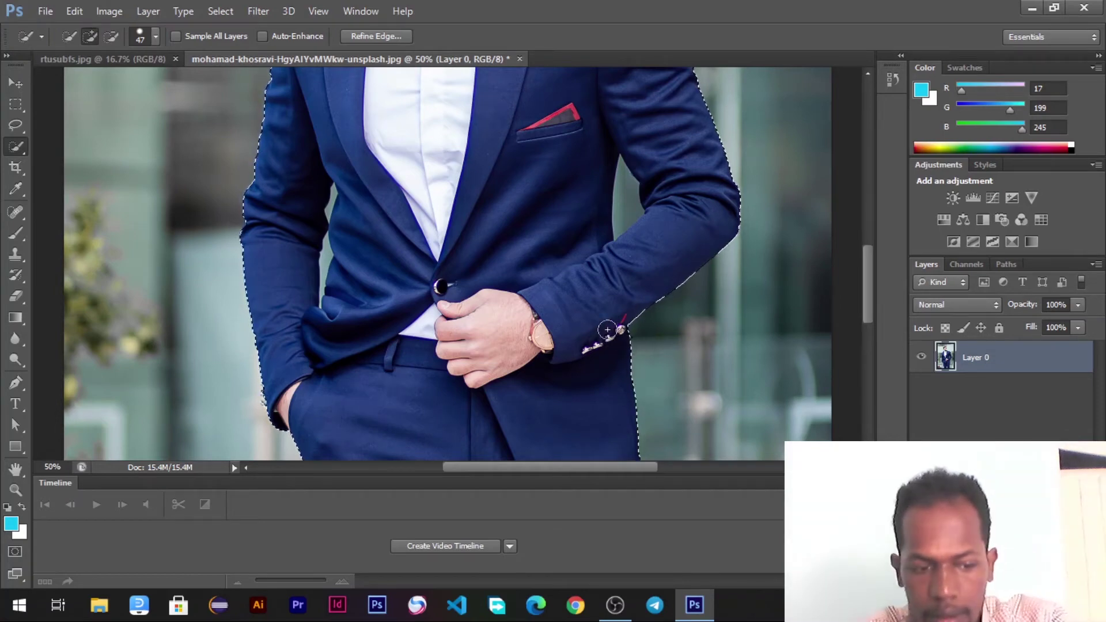
- Subtract the stray bit of background beside the jacket, just below the cuff buttons, from the selection
{"action": "key", "text": "ctrl+plus"}
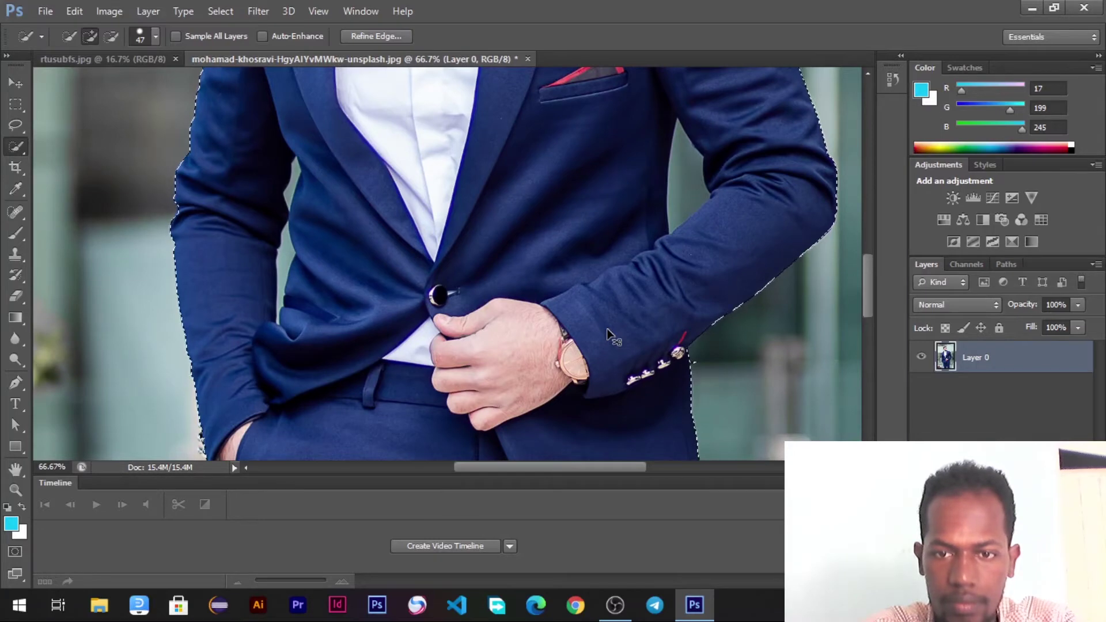
{"action": "key", "text": "ctrl+plus"}
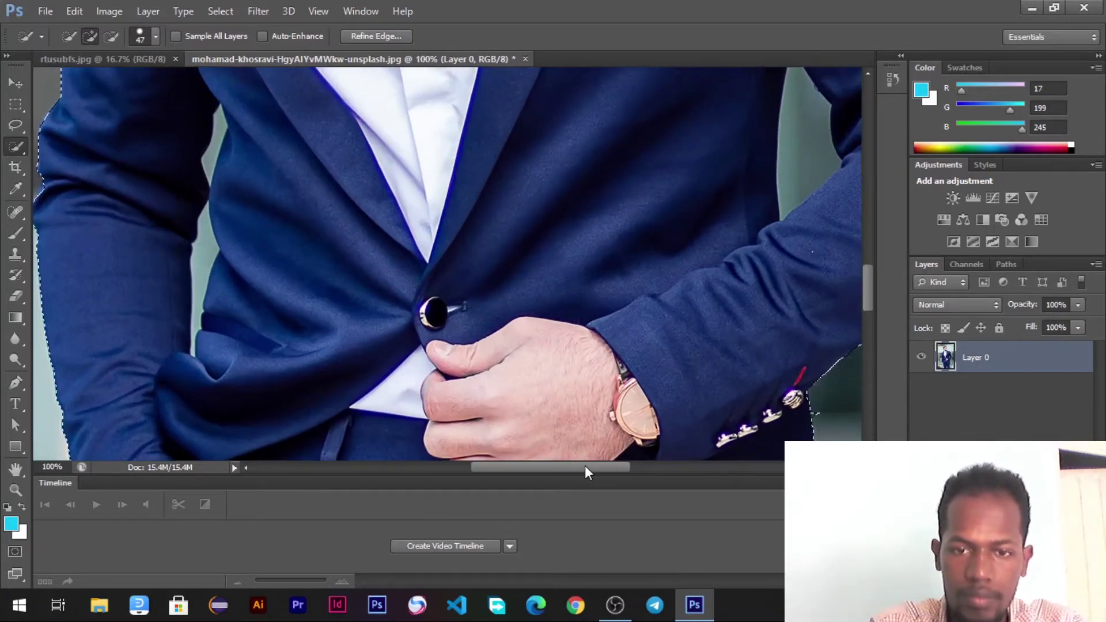
{"action": "left_click_drag", "start_coordinate": [585, 467], "coordinate": [607, 468]}
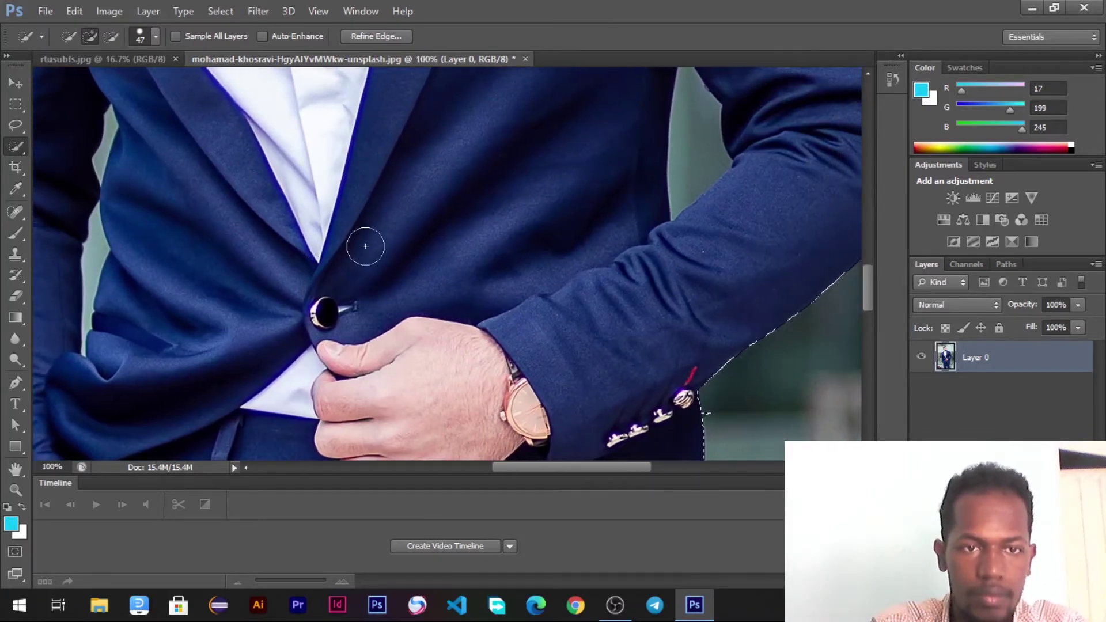
{"action": "left_click", "coordinate": [111, 35]}
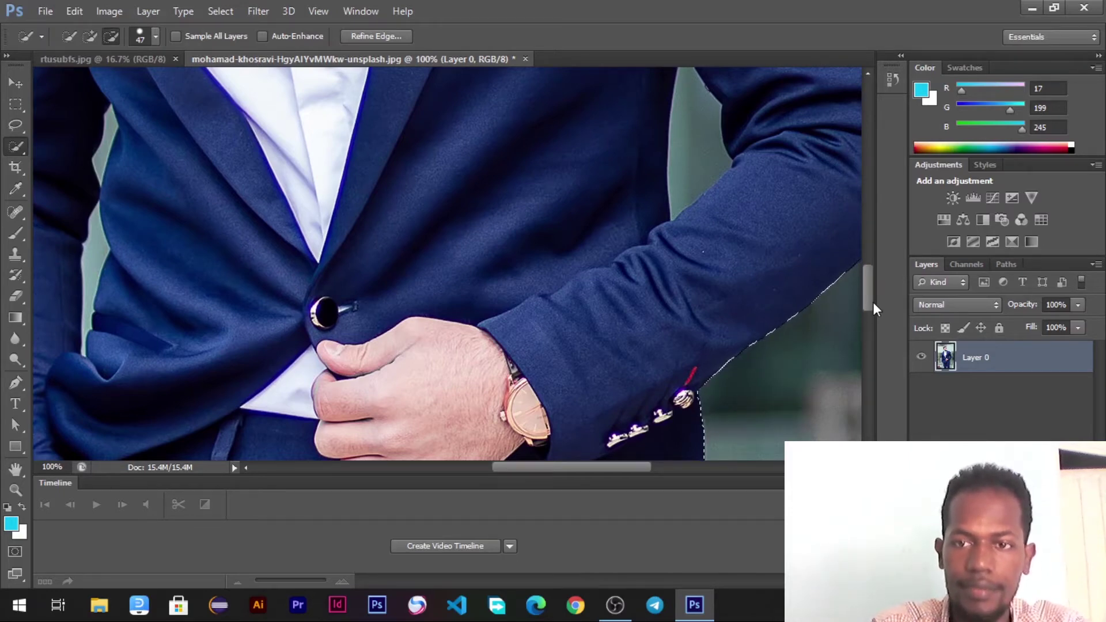
{"action": "left_click_drag", "start_coordinate": [870, 298], "coordinate": [869, 201]}
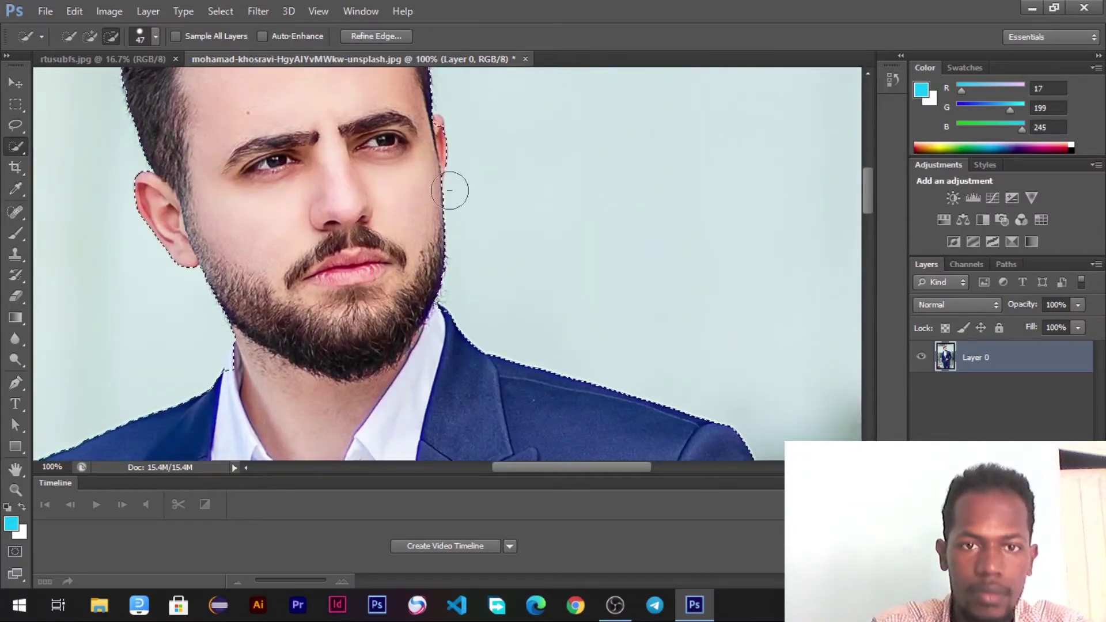
- Add the missing upper tip of the ear beside the man's eye to the selection
{"action": "left_click", "coordinate": [87, 37]}
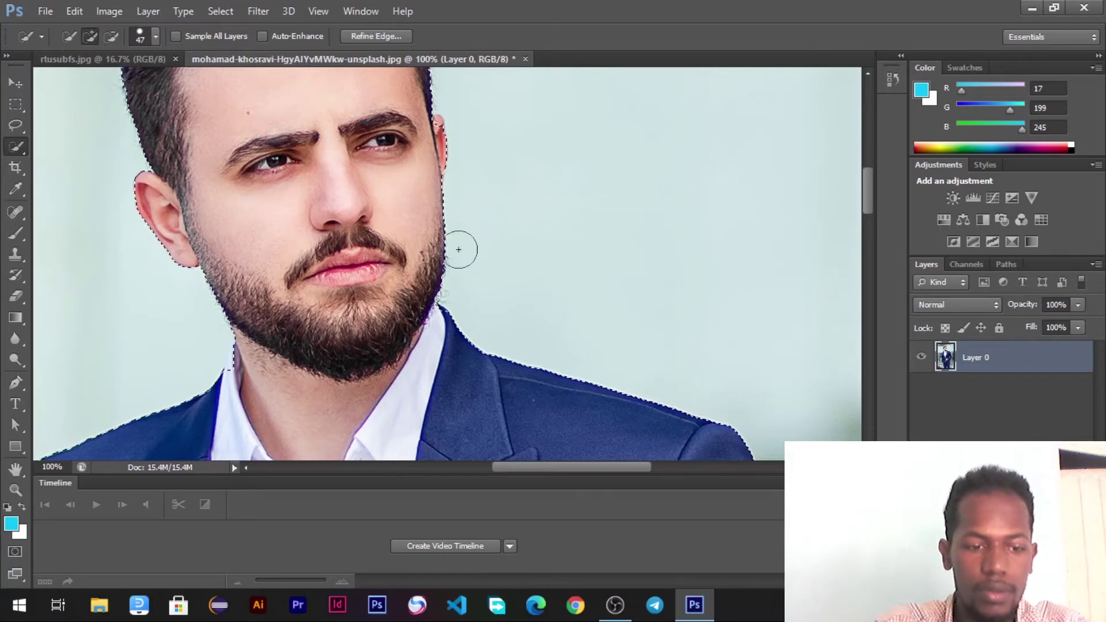
{"action": "scroll", "coordinate": [458, 248], "scroll_direction": "up", "scroll_amount": 1}
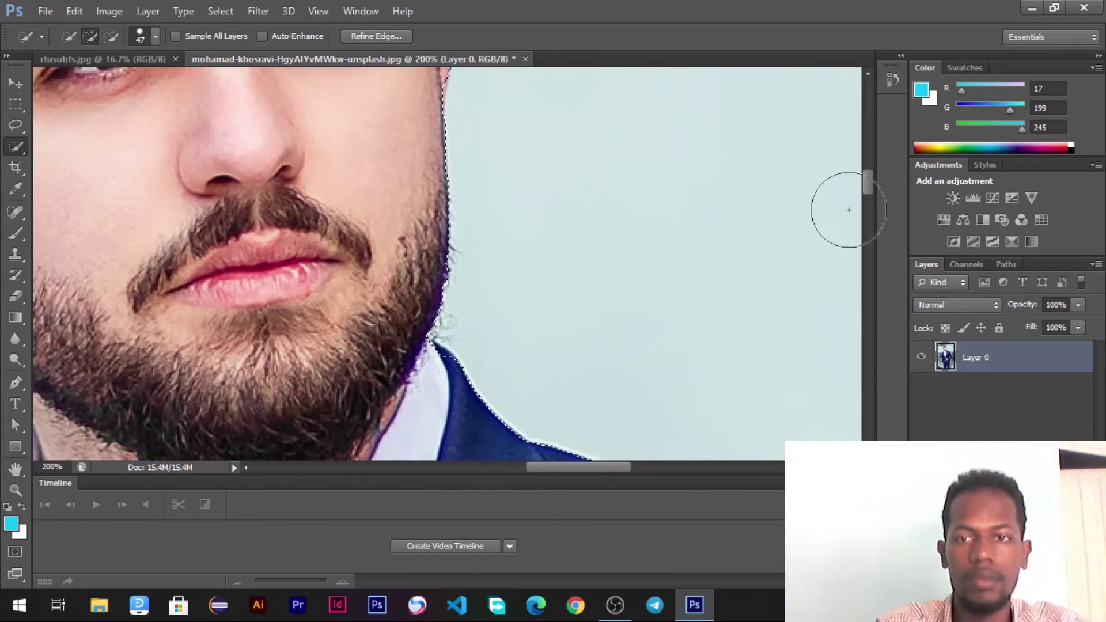
{"action": "left_click_drag", "start_coordinate": [866, 185], "coordinate": [869, 166]}
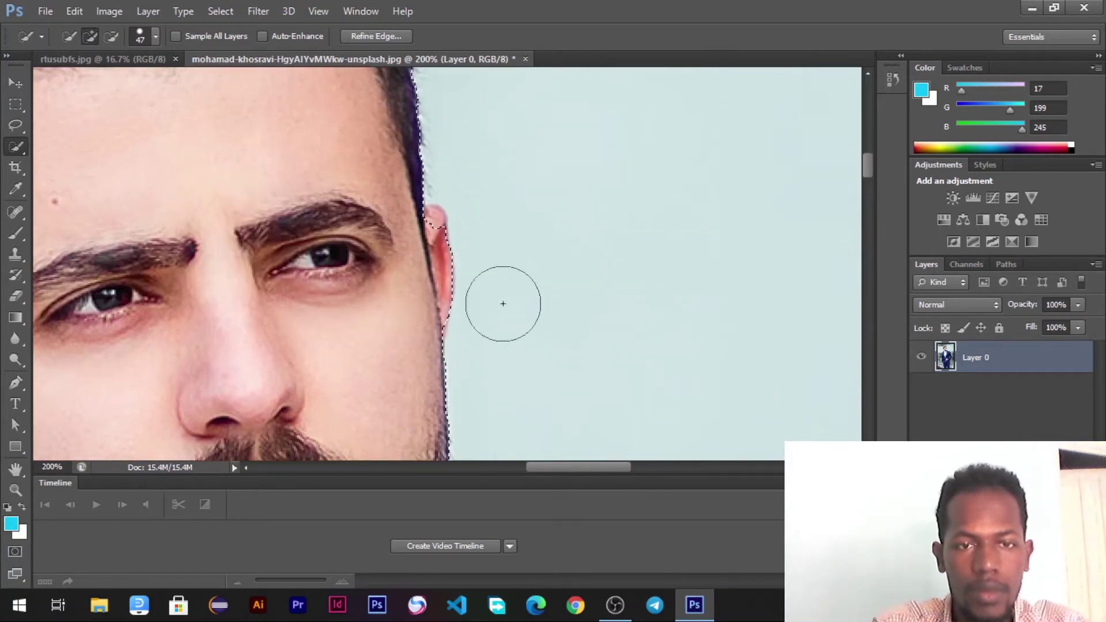
{"action": "left_click", "coordinate": [409, 251]}
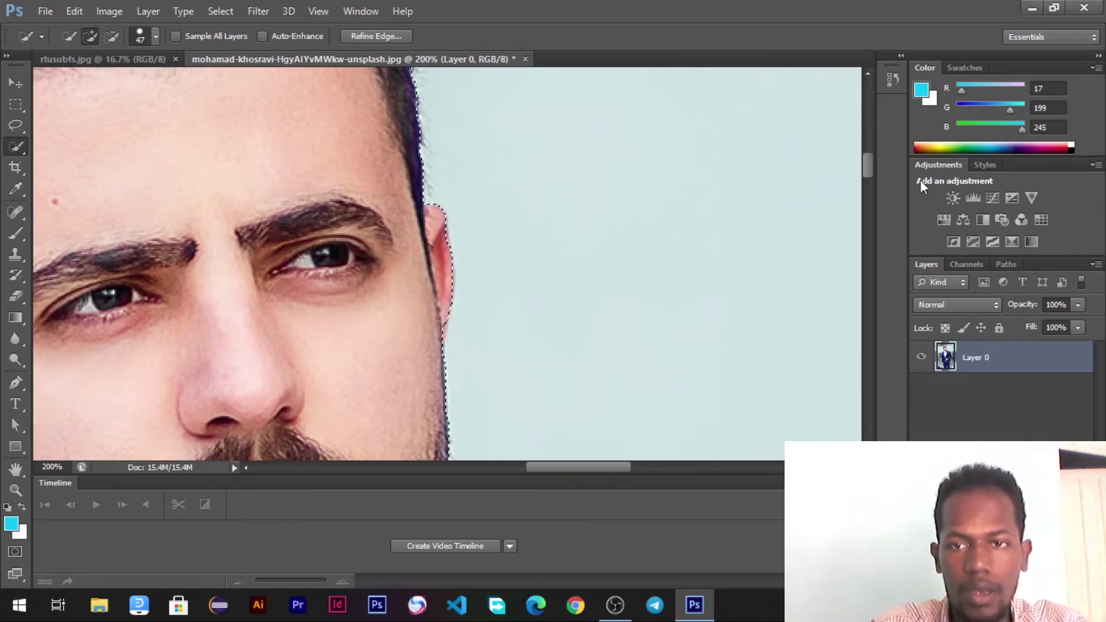
- Add the missing shirt collar edge beside the neck, just below the beard, to the selection
{"action": "left_click_drag", "start_coordinate": [869, 166], "coordinate": [869, 150]}
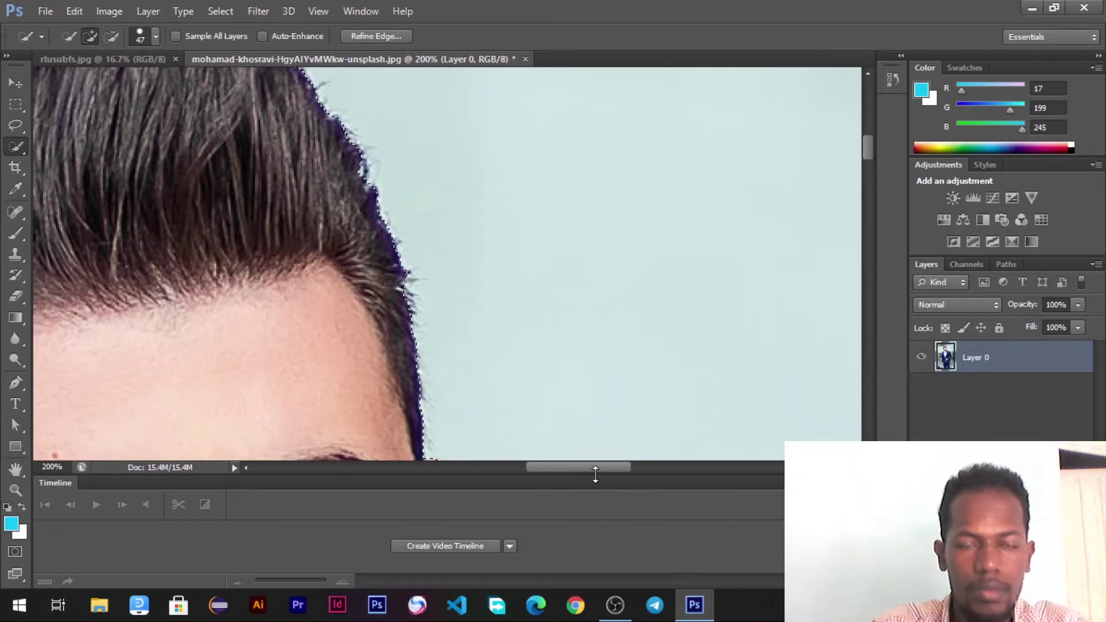
{"action": "left_click_drag", "start_coordinate": [869, 157], "coordinate": [868, 144]}
{"action": "left_click_drag", "start_coordinate": [619, 465], "coordinate": [584, 468]}
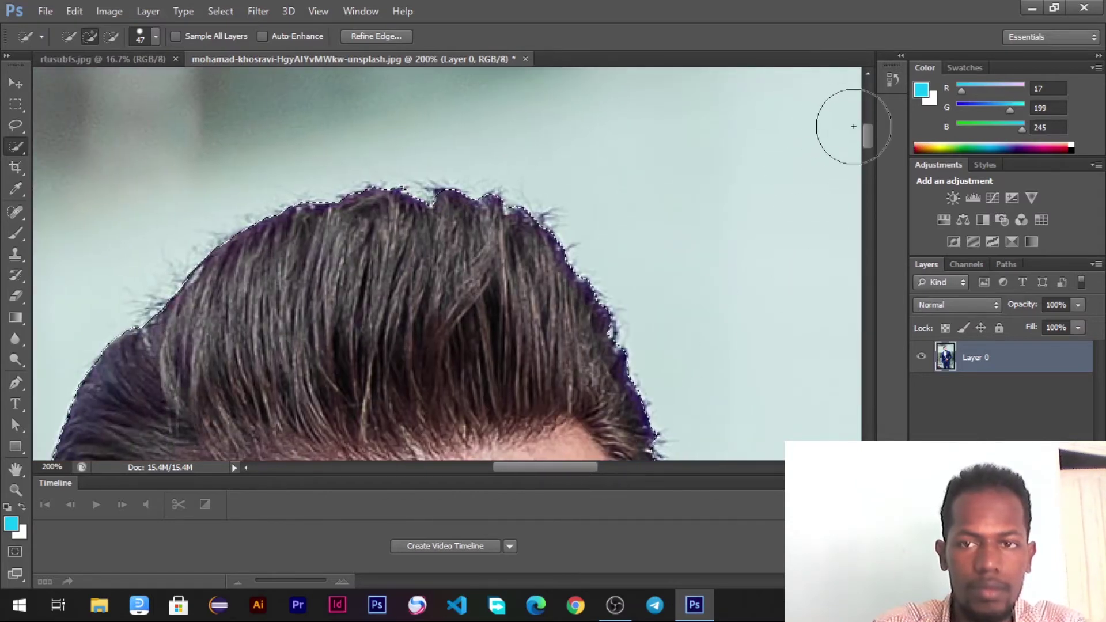
{"action": "left_click_drag", "start_coordinate": [866, 132], "coordinate": [876, 187]}
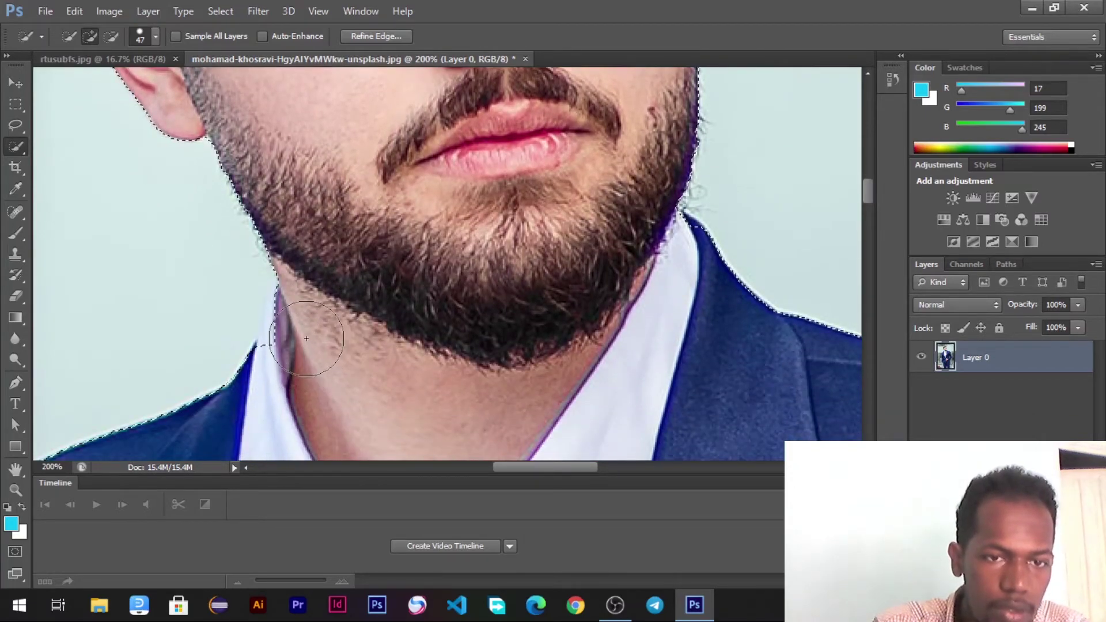
{"action": "left_click_drag", "start_coordinate": [307, 338], "coordinate": [299, 343]}
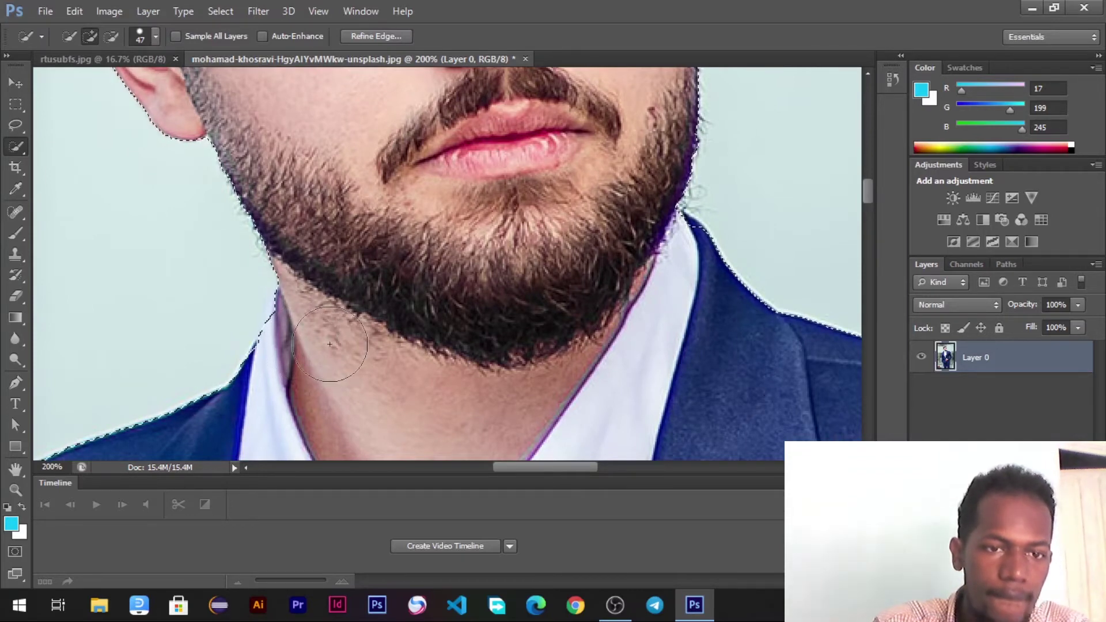
{"action": "left_click_drag", "start_coordinate": [331, 340], "coordinate": [307, 325]}
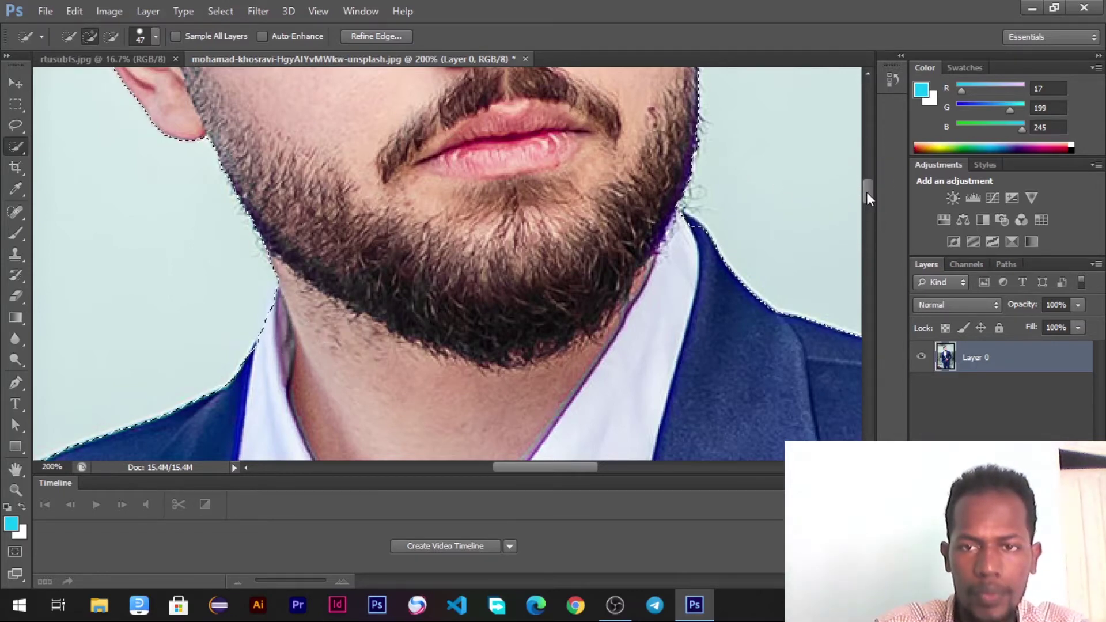
- Subtract the upper part of the background gap between the jacket and the bent arm from the selection
{"action": "left_click_drag", "start_coordinate": [866, 192], "coordinate": [867, 216]}
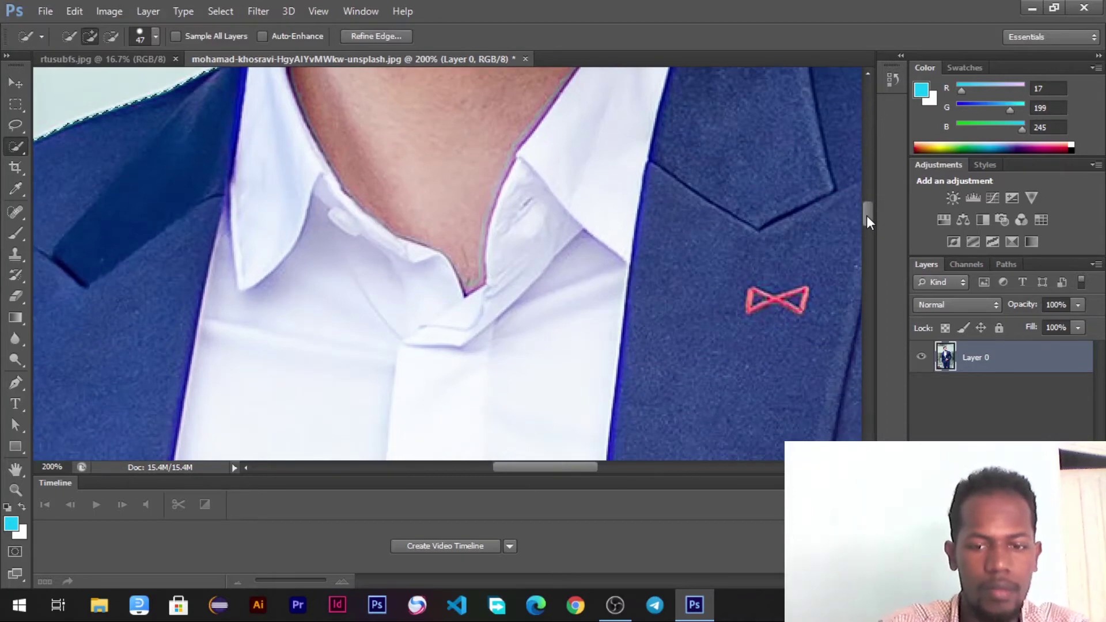
{"action": "key", "text": "ctrl+minus"}
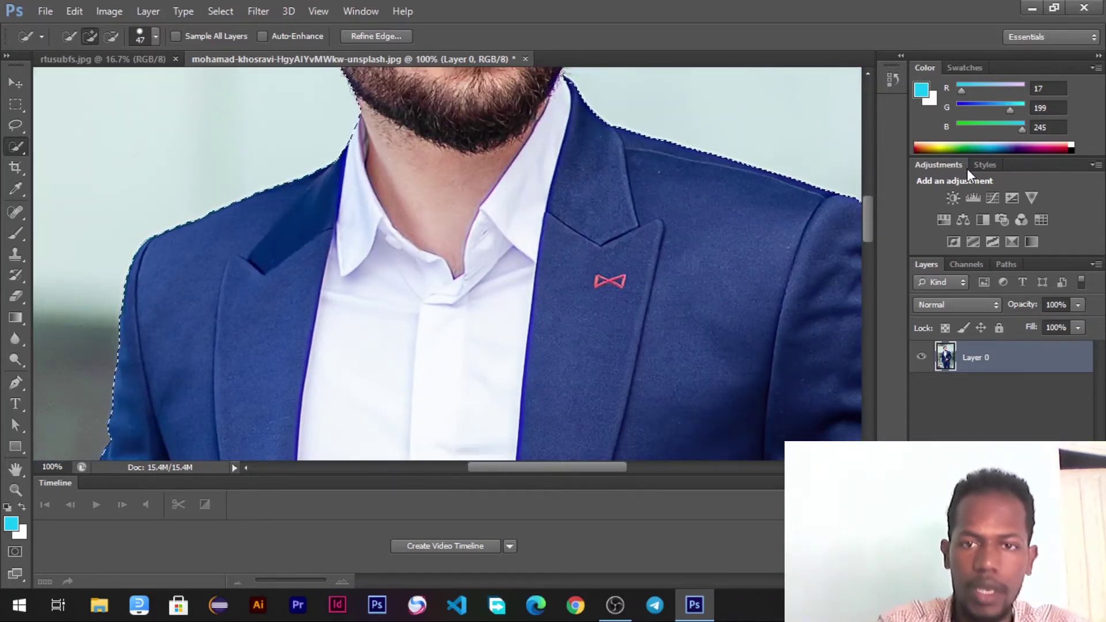
{"action": "left_click_drag", "start_coordinate": [864, 208], "coordinate": [867, 284]}
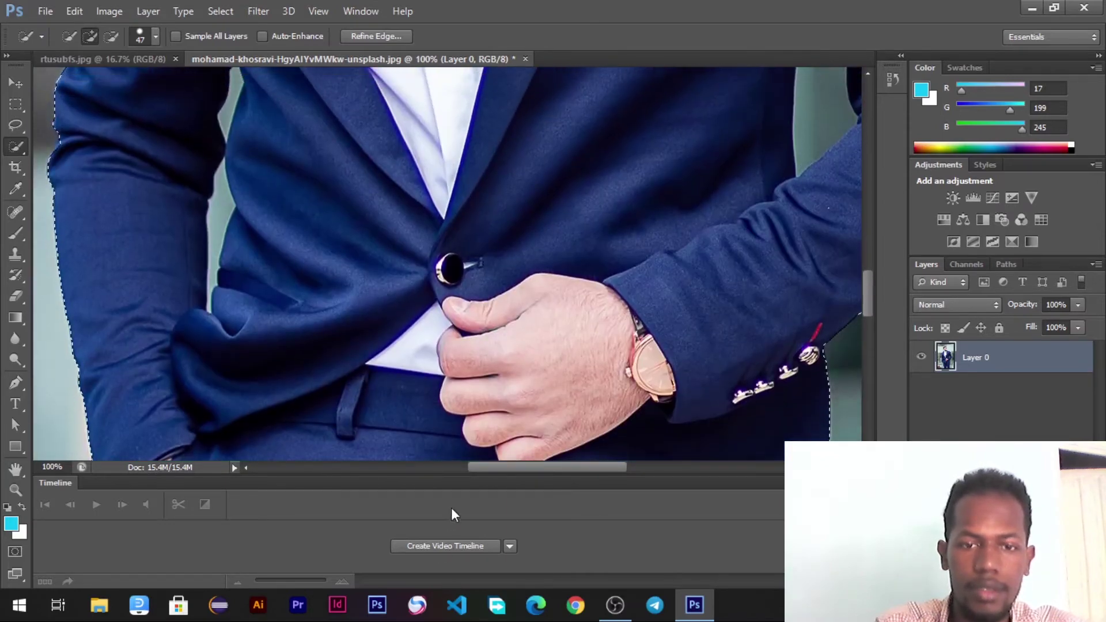
{"action": "left_click_drag", "start_coordinate": [500, 470], "coordinate": [544, 469]}
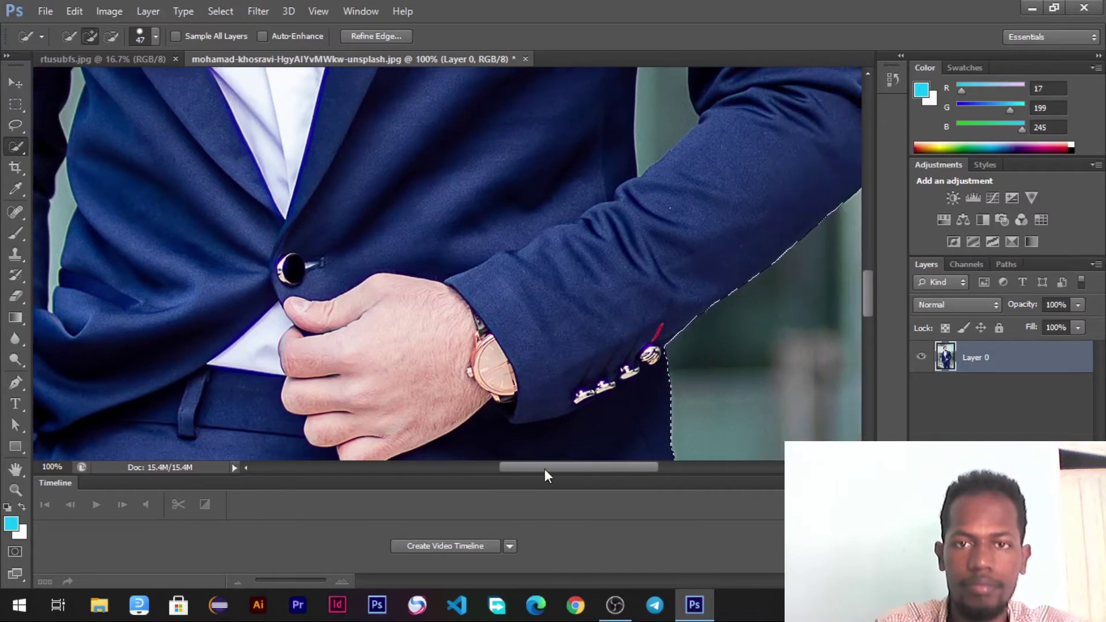
{"action": "left_click_drag", "start_coordinate": [866, 295], "coordinate": [868, 276]}
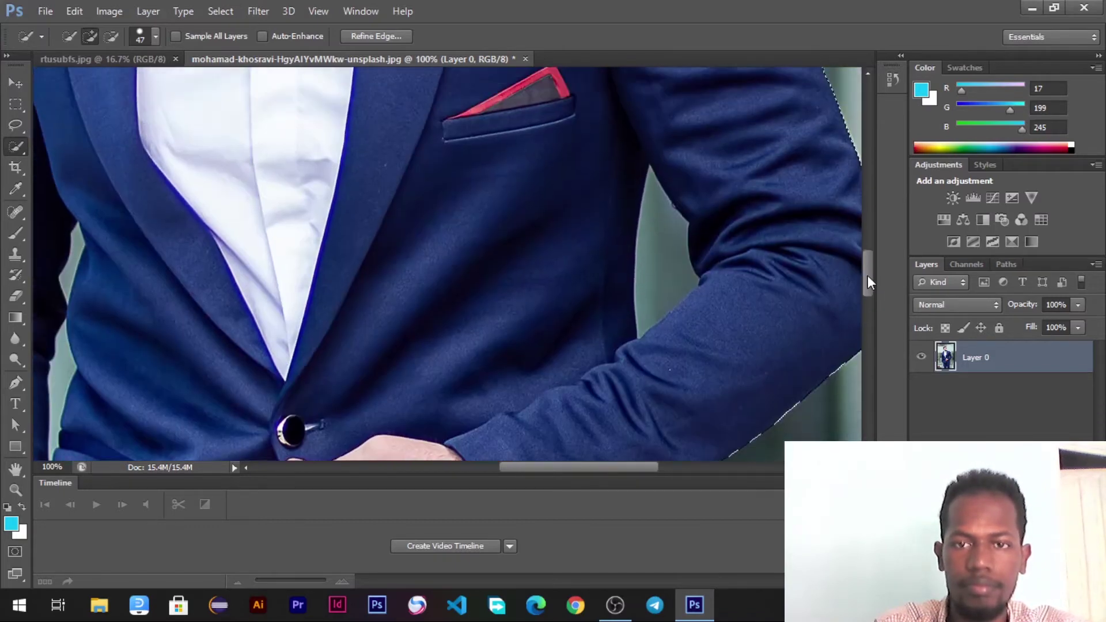
{"action": "left_click_drag", "start_coordinate": [600, 470], "coordinate": [606, 469]}
{"action": "left_click", "coordinate": [111, 36]}
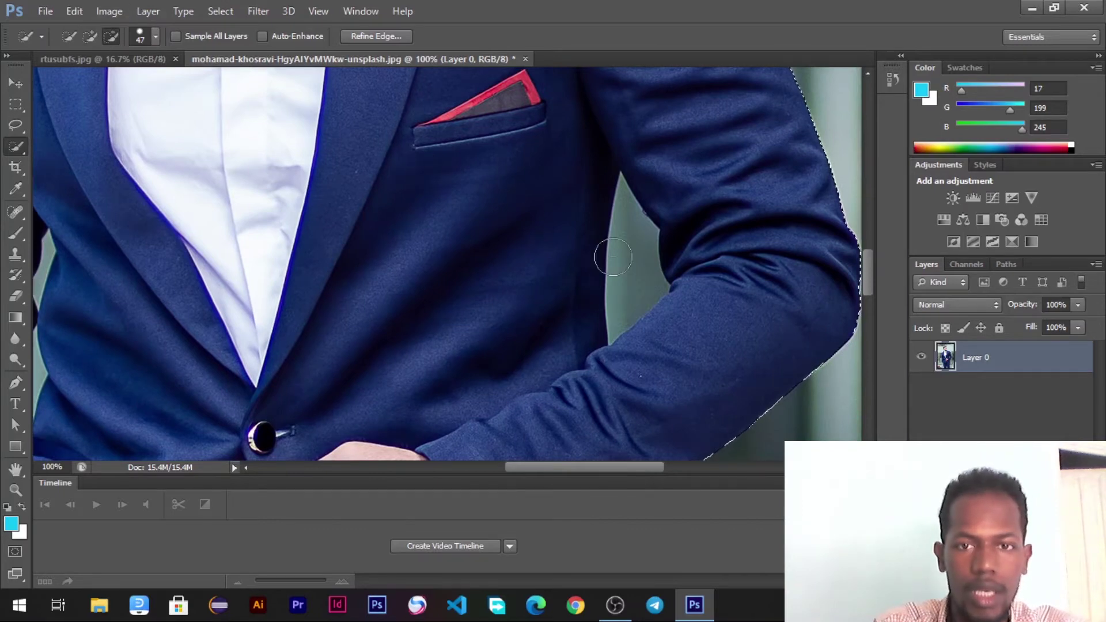
{"action": "left_click_drag", "start_coordinate": [632, 267], "coordinate": [625, 183]}
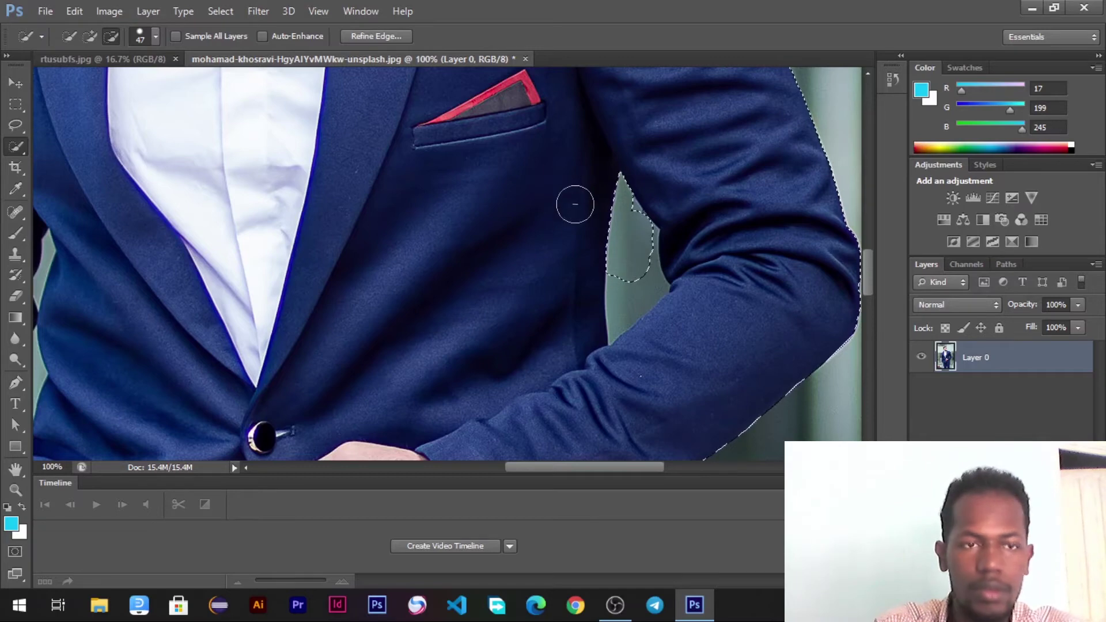
- Reduce the brush to 12 px, subtract the rest of the bent-arm gap and add the nicked jacket edge back to the selection
{"action": "left_click", "coordinate": [155, 36]}
{"action": "left_click_drag", "start_coordinate": [104, 82], "coordinate": [75, 81]}
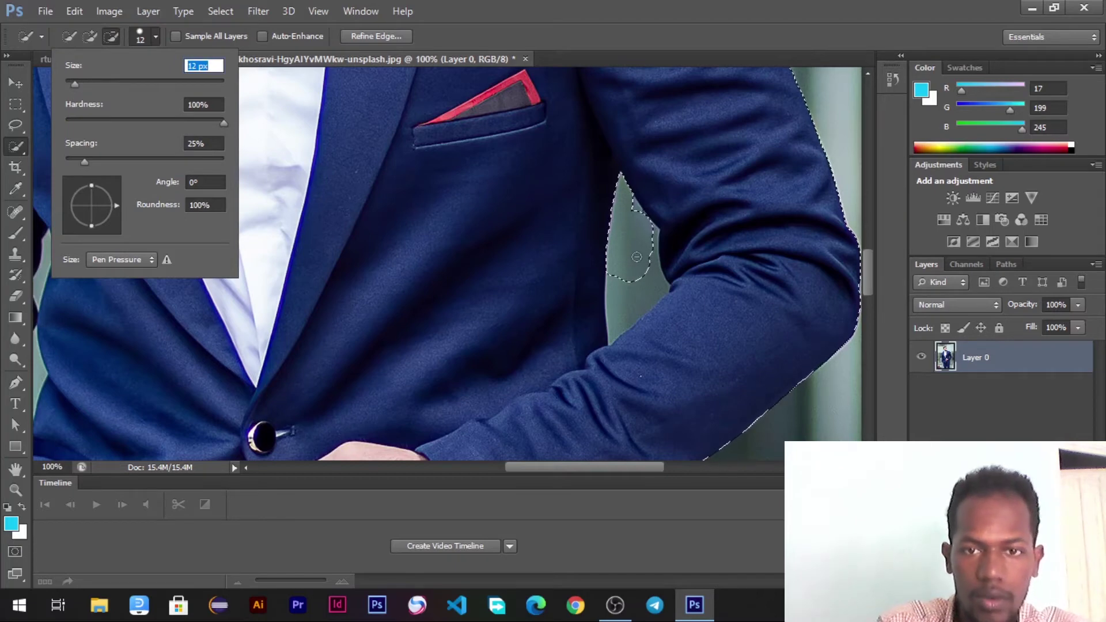
{"action": "left_click", "coordinate": [649, 270]}
{"action": "left_click_drag", "start_coordinate": [649, 269], "coordinate": [655, 281]}
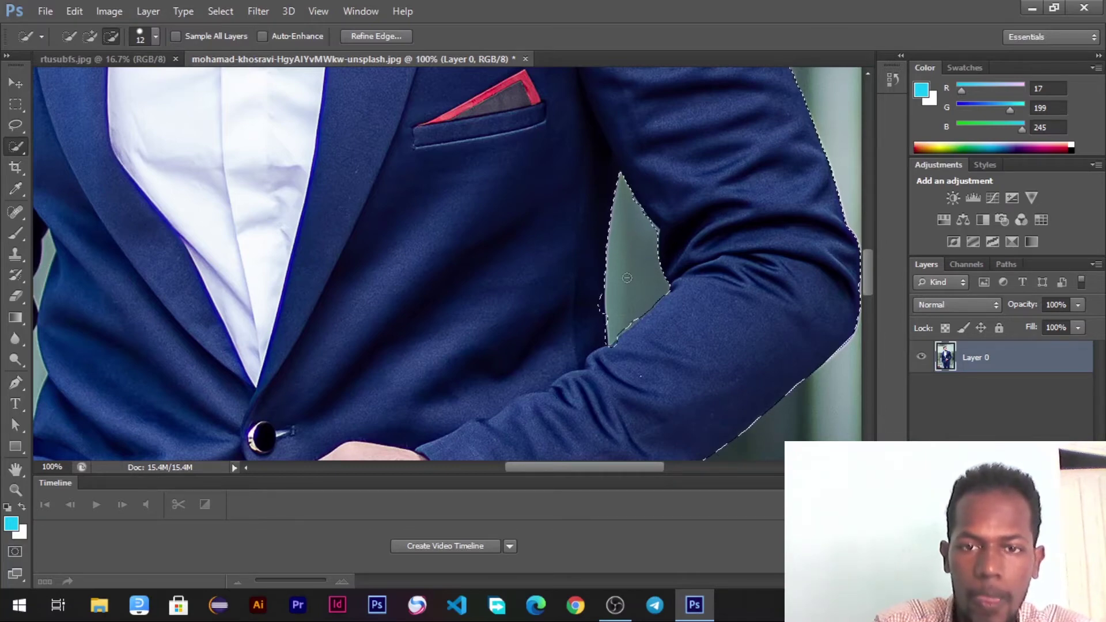
{"action": "left_click", "coordinate": [89, 35]}
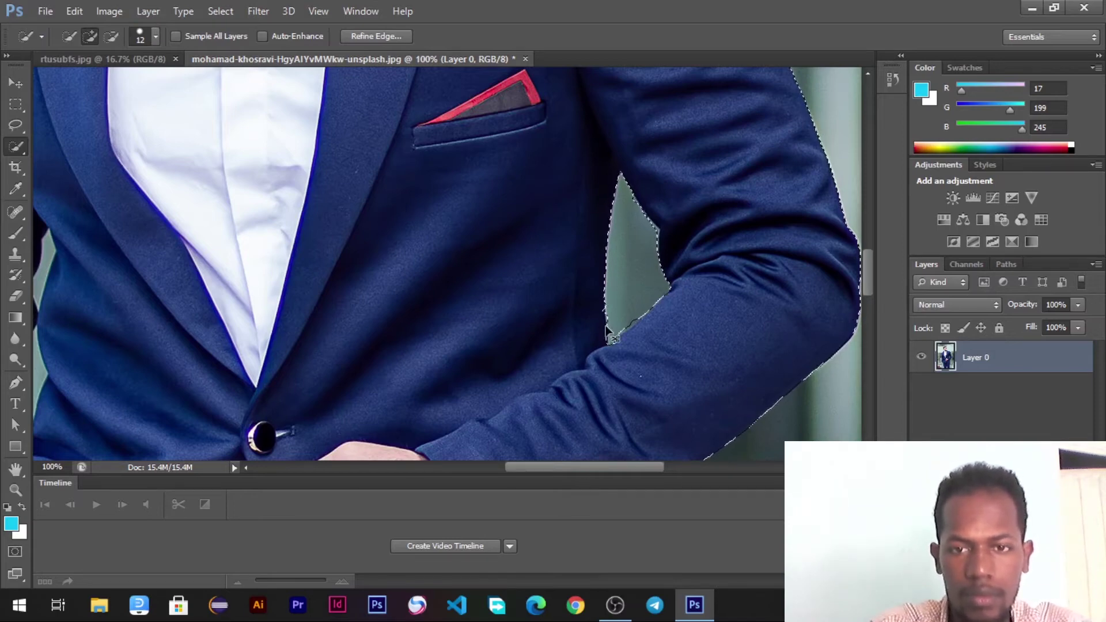
- Subtract the wider part of the background gap between the straight sleeve and the jacket from the selection
{"action": "key", "text": "ctrl+plus"}
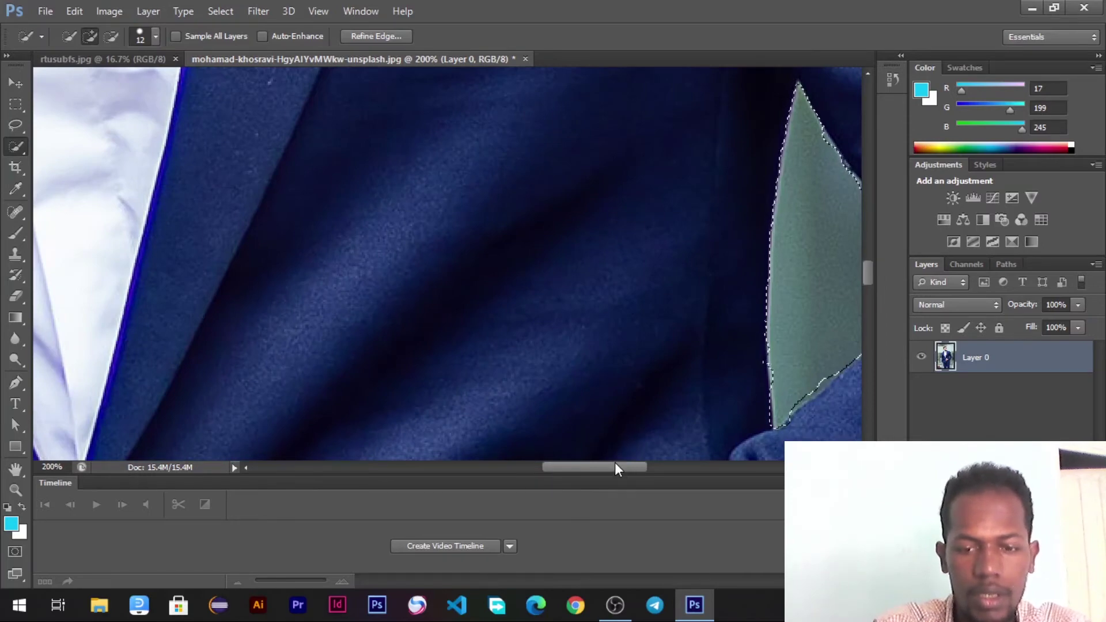
{"action": "key", "text": "ctrl+plus"}
{"action": "key", "text": "ctrl+minus"}
{"action": "key", "text": "ctrl+minus"}
{"action": "key", "text": "ctrl+minus"}
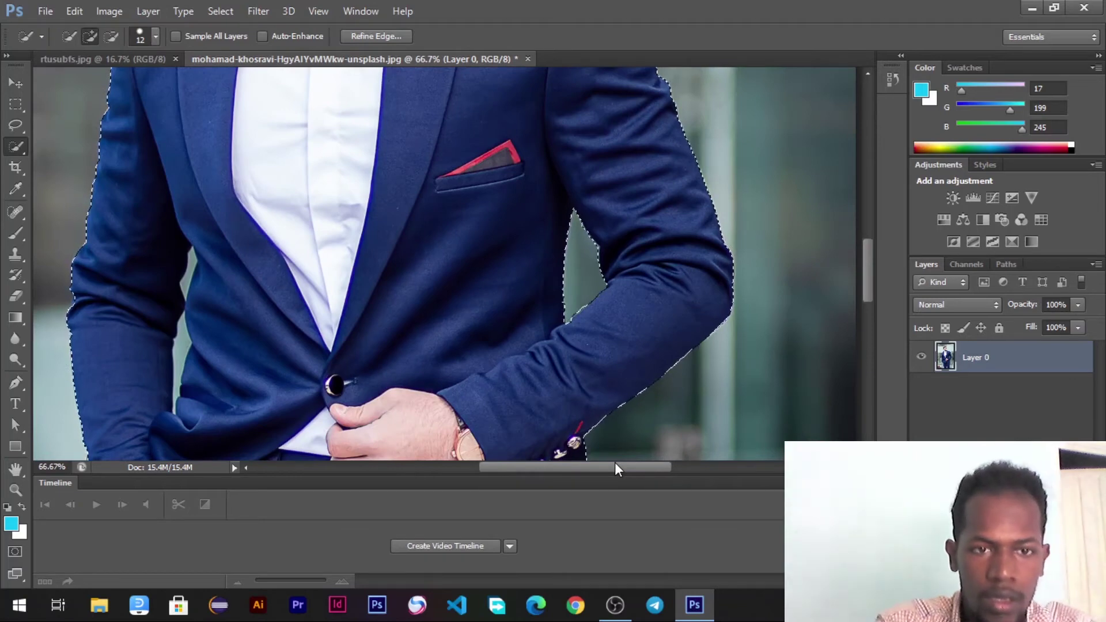
{"action": "key", "text": "ctrl+plus"}
{"action": "key", "text": "ctrl+plus"}
{"action": "left_click_drag", "start_coordinate": [628, 468], "coordinate": [520, 472]}
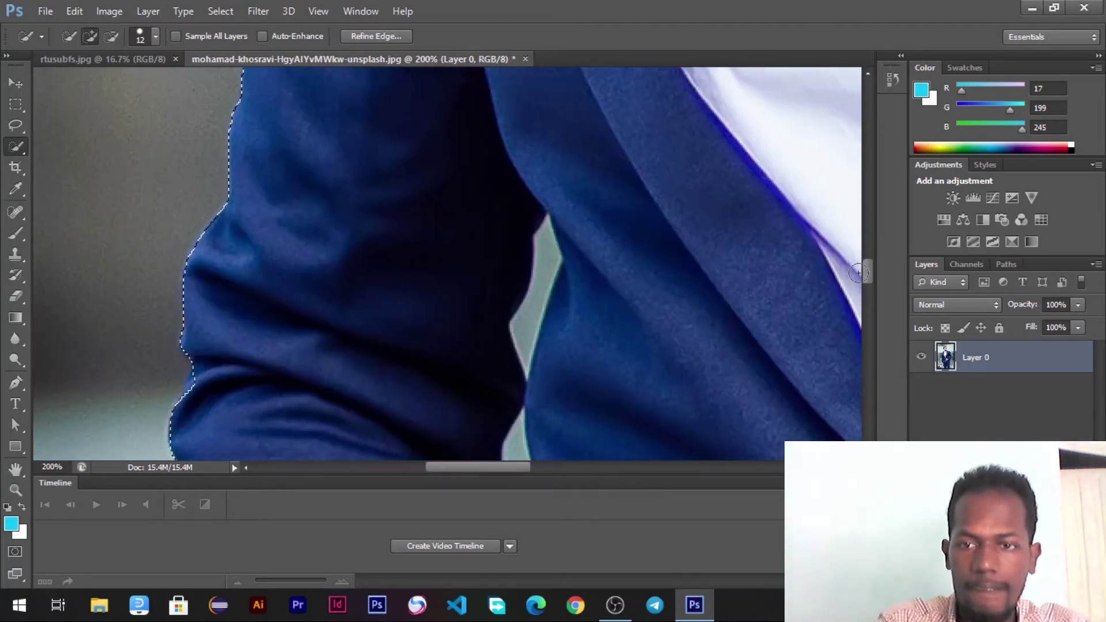
{"action": "left_click_drag", "start_coordinate": [866, 269], "coordinate": [869, 293]}
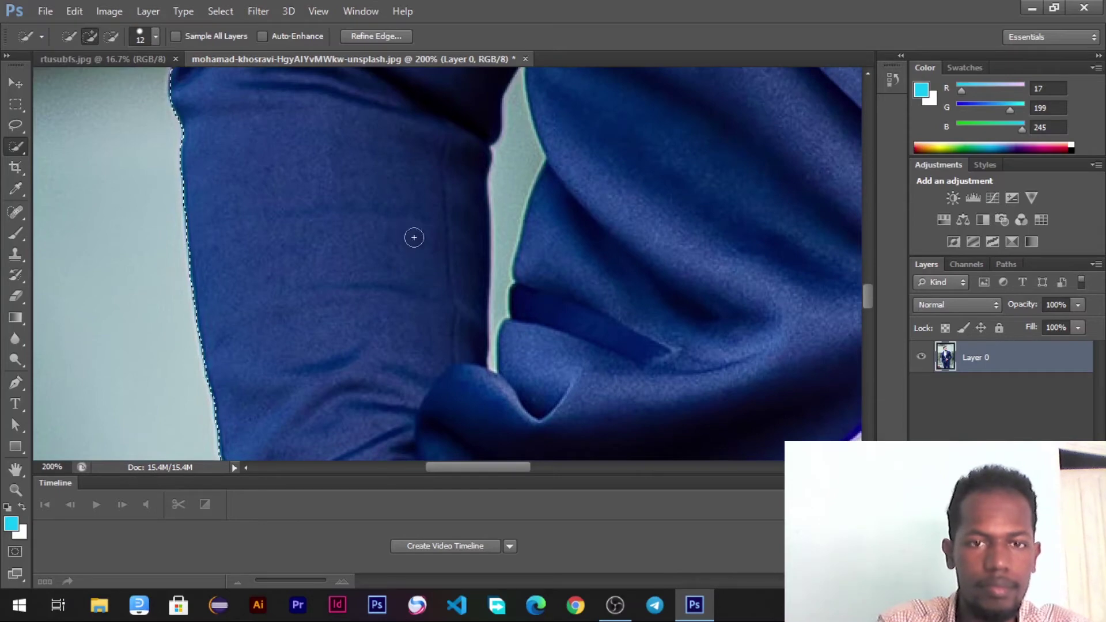
{"action": "left_click", "coordinate": [111, 36]}
{"action": "left_click_drag", "start_coordinate": [510, 158], "coordinate": [517, 183]}
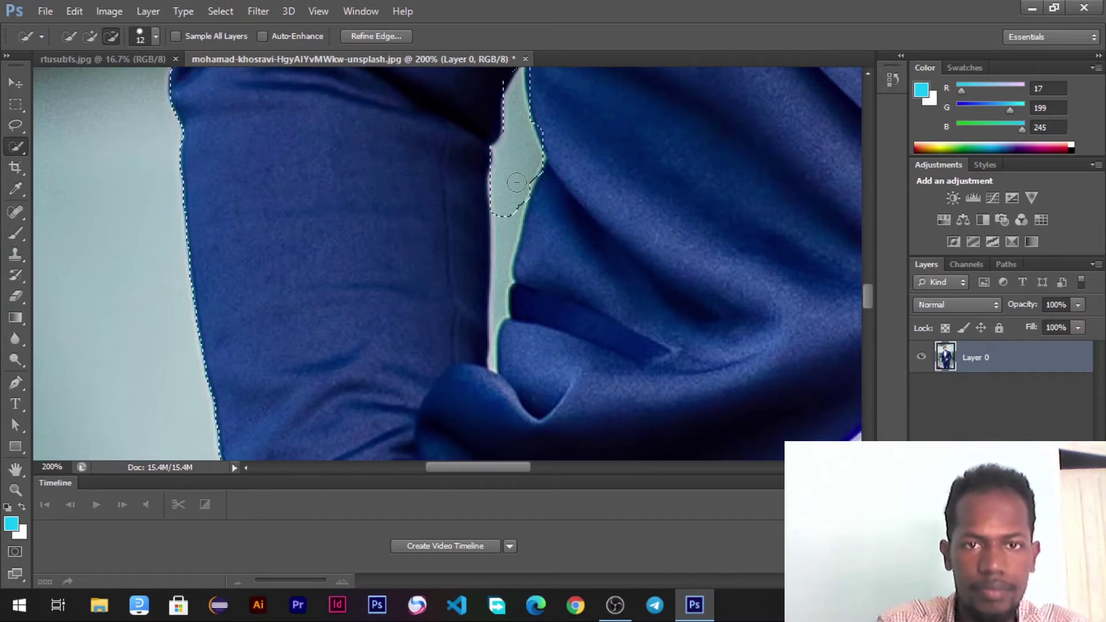
{"action": "left_click_drag", "start_coordinate": [505, 227], "coordinate": [500, 284]}
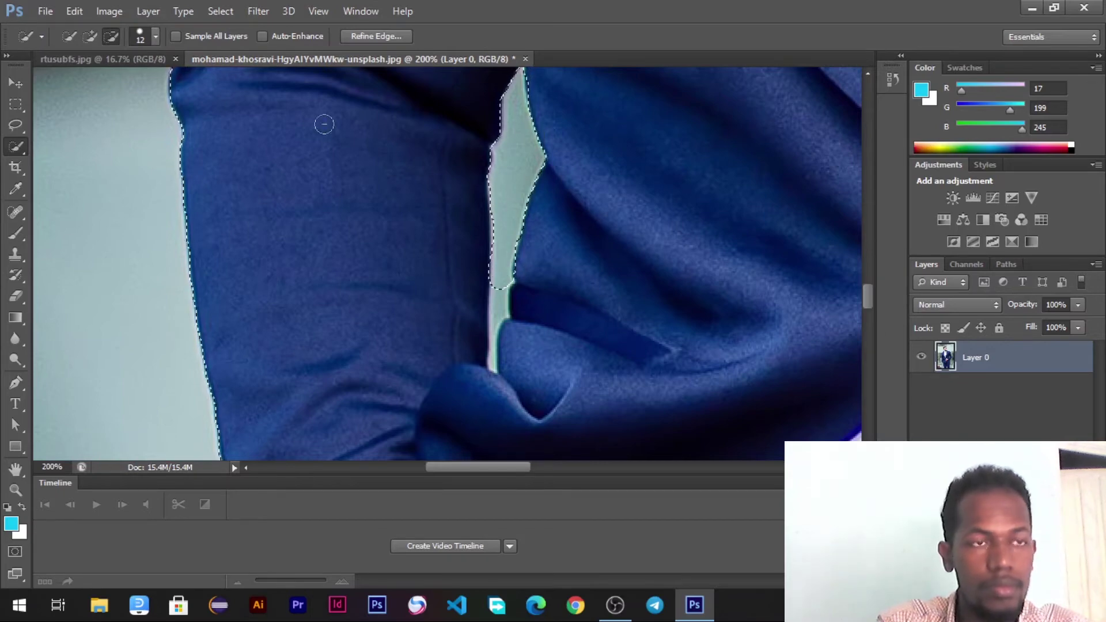
- Reduce the brush to 4 px and subtract the narrow lower end of the gap beside the straight sleeve
{"action": "left_click", "coordinate": [154, 38]}
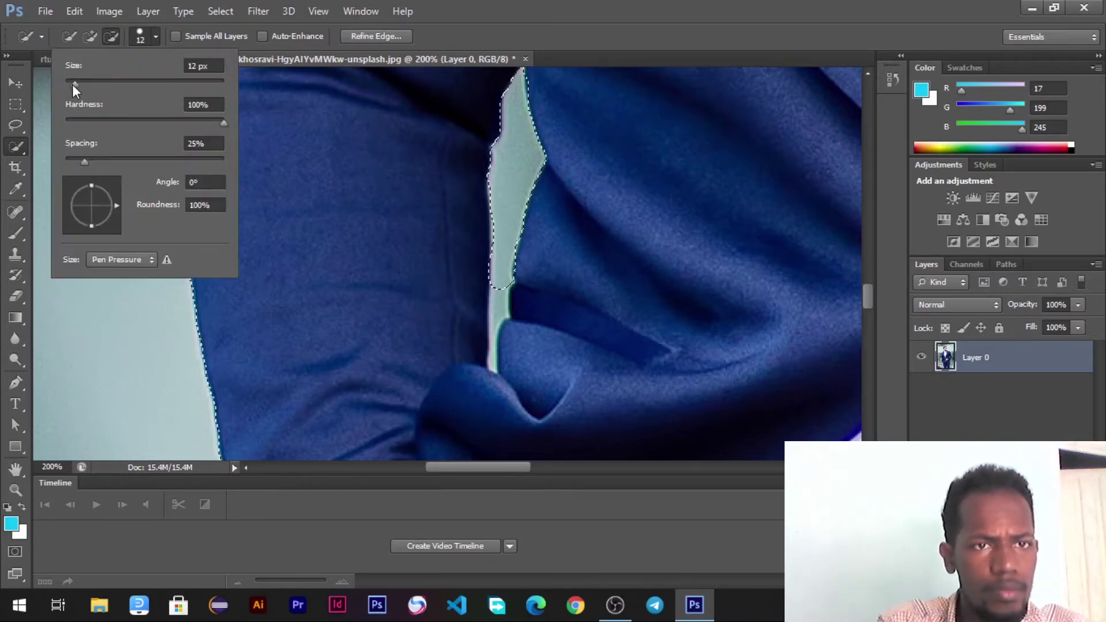
{"action": "left_click_drag", "start_coordinate": [76, 84], "coordinate": [68, 82]}
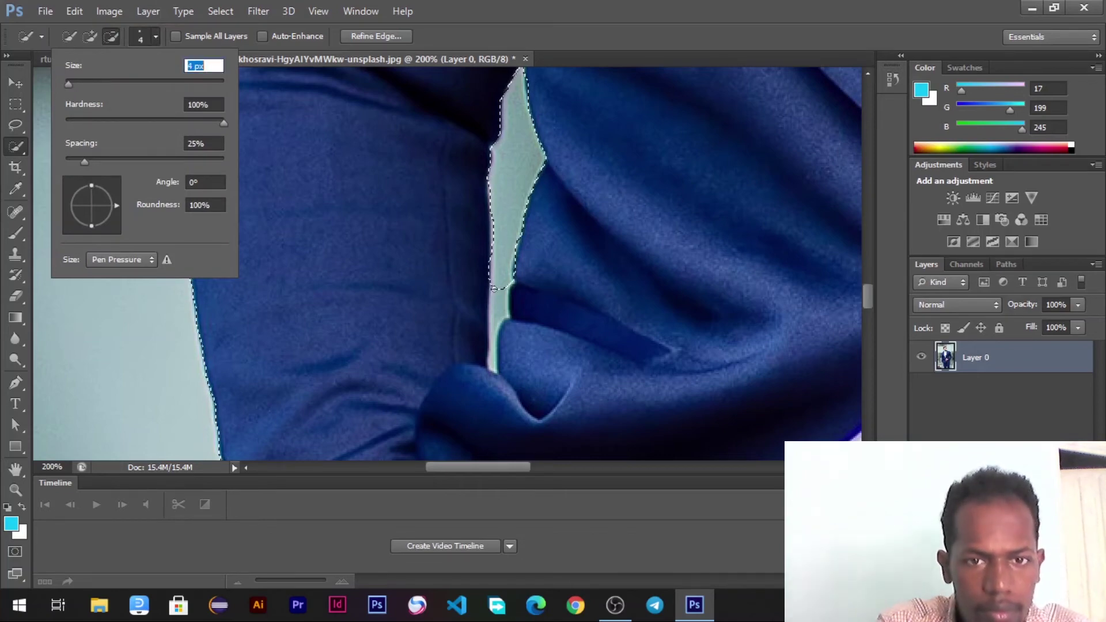
{"action": "left_click_drag", "start_coordinate": [498, 289], "coordinate": [495, 369]}
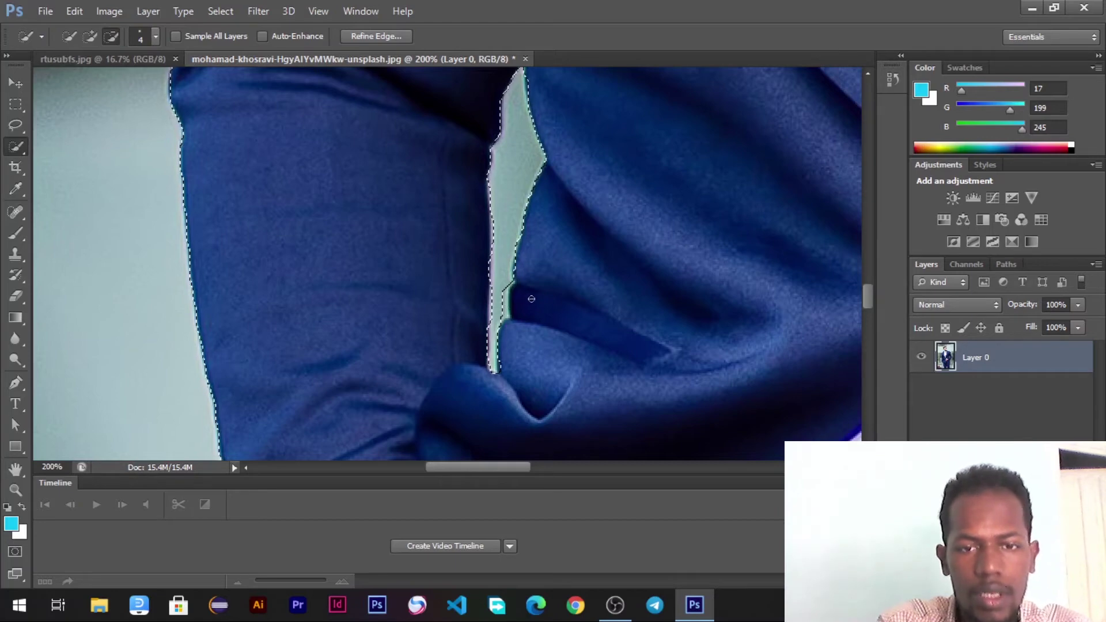
- Subtract the small upper background gap between the straight arm's elbow and the jacket from the selection
{"action": "left_click_drag", "start_coordinate": [868, 302], "coordinate": [867, 275]}
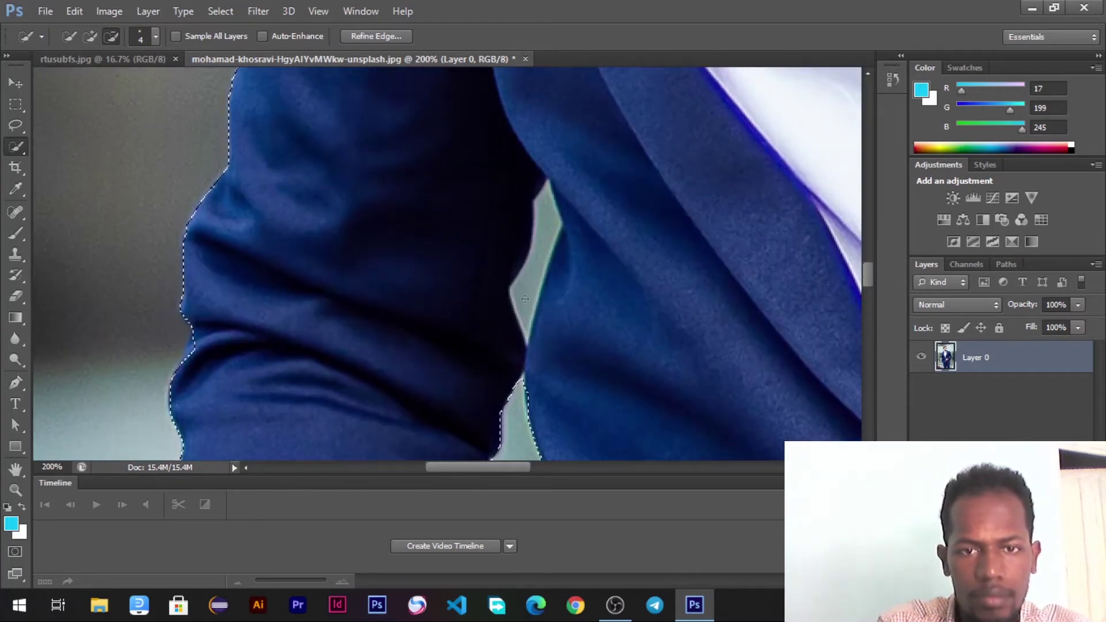
{"action": "left_click_drag", "start_coordinate": [526, 301], "coordinate": [545, 246]}
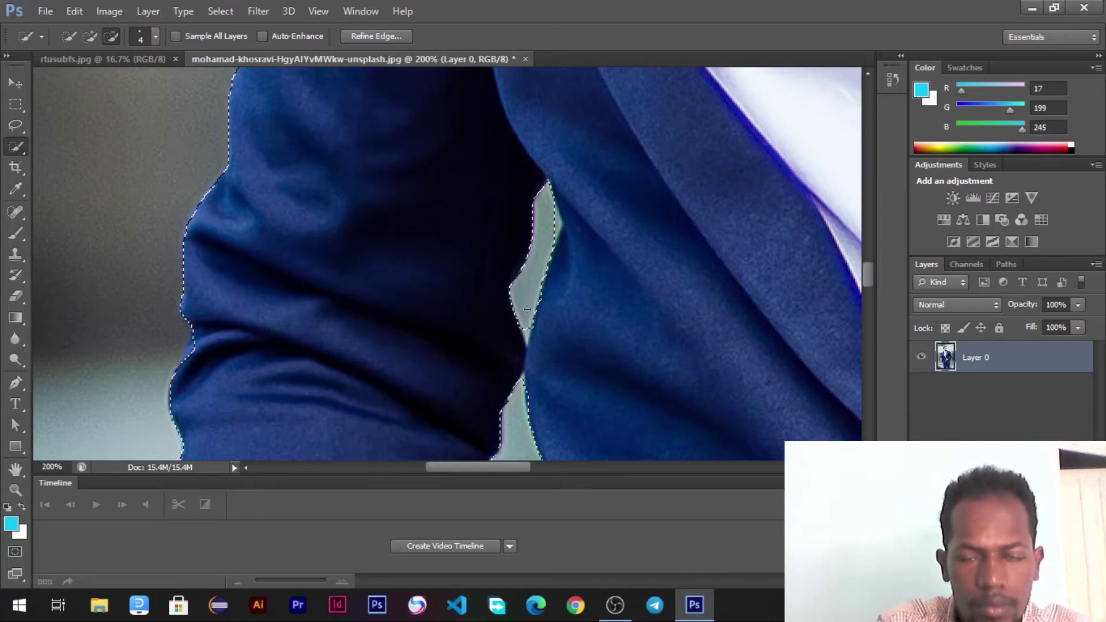
{"action": "left_click_drag", "start_coordinate": [547, 249], "coordinate": [545, 252]}
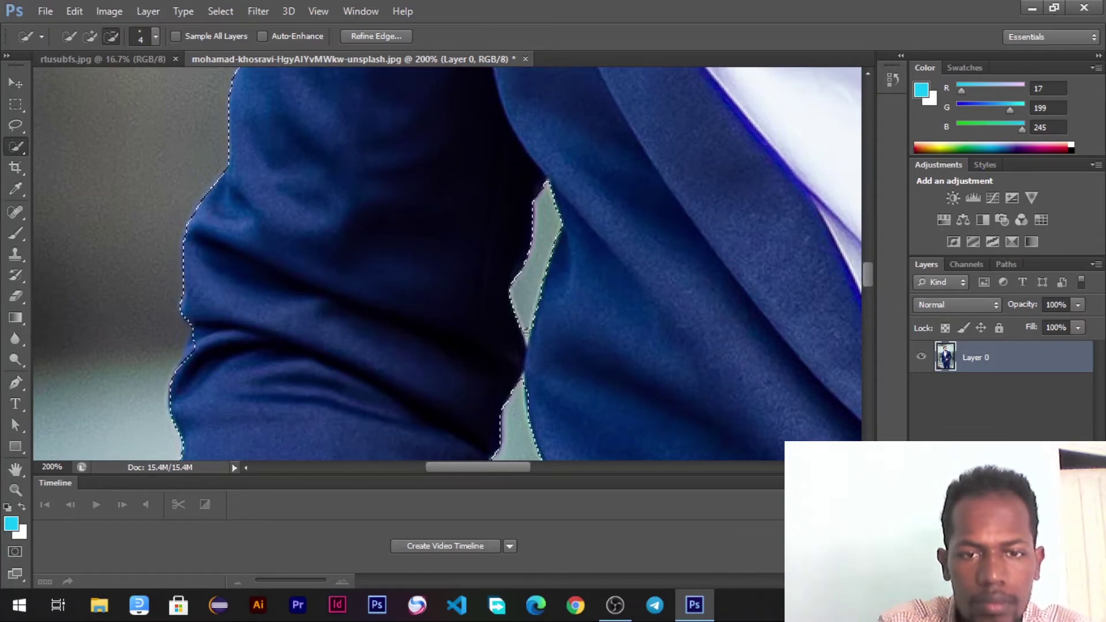
{"action": "left_click", "coordinate": [526, 333]}
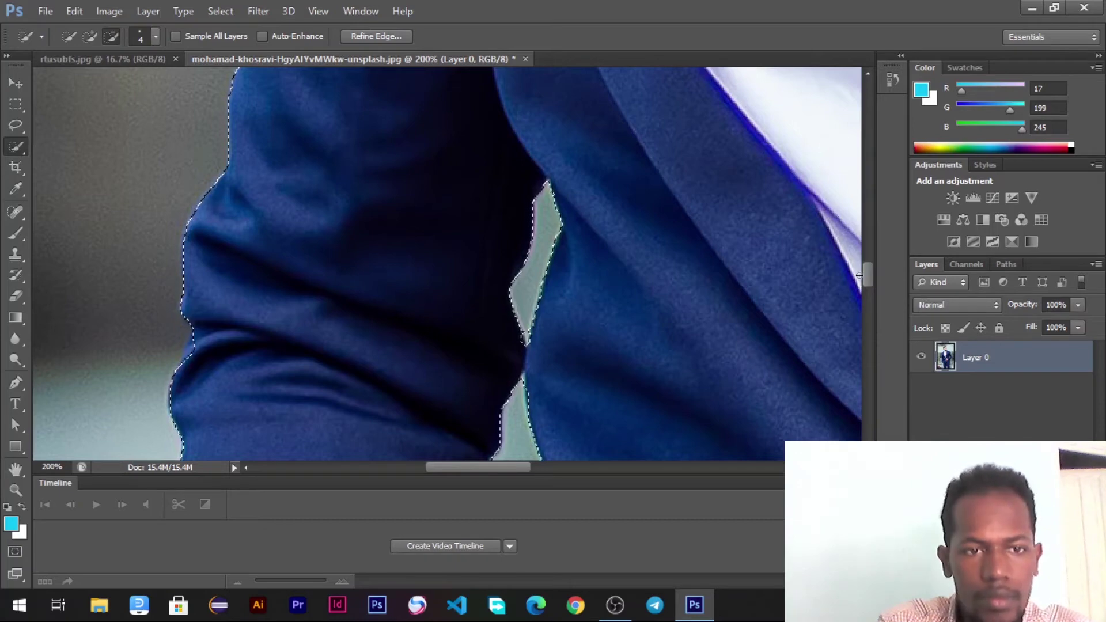
- Add the missing outer sleeve edge at the straight arm's elbow crease to the selection
{"action": "left_click_drag", "start_coordinate": [869, 275], "coordinate": [869, 300]}
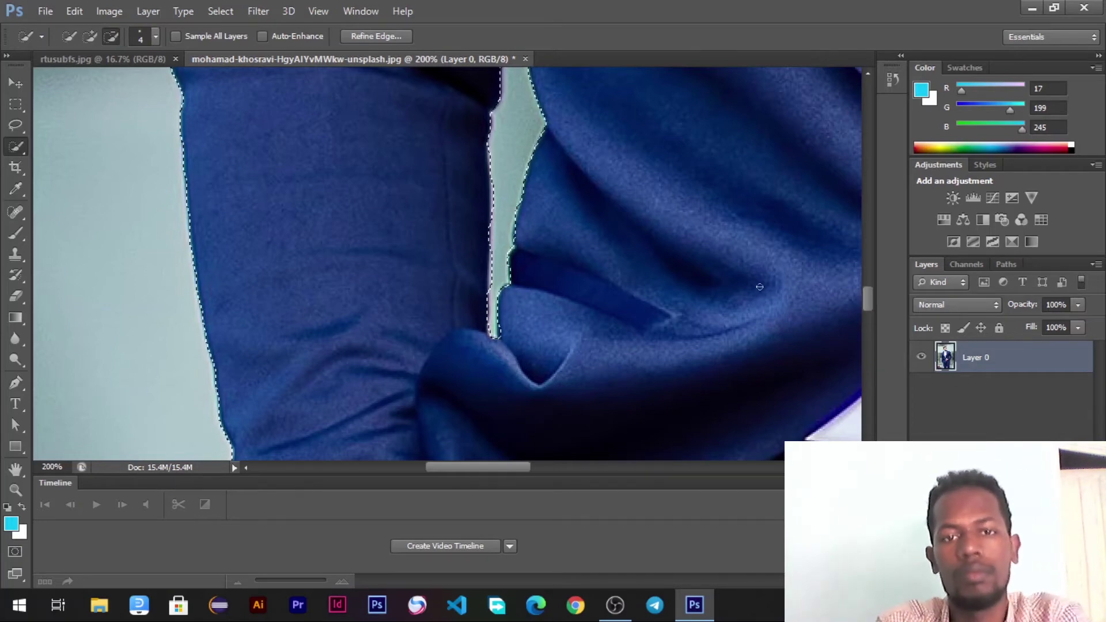
{"action": "left_click_drag", "start_coordinate": [870, 306], "coordinate": [866, 284]}
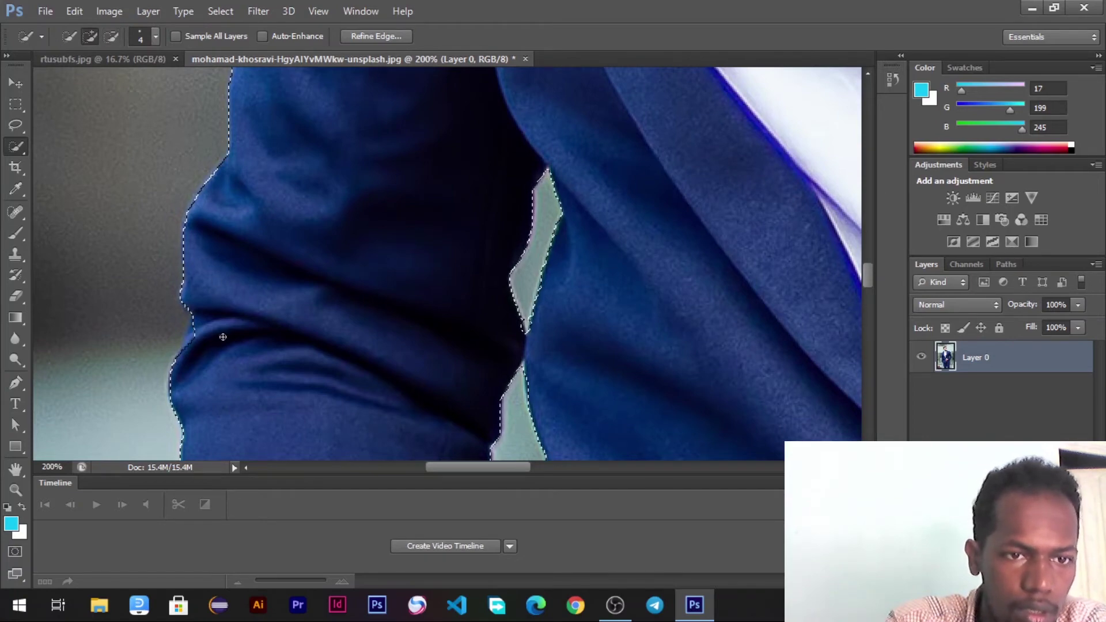
{"action": "left_click_drag", "start_coordinate": [193, 337], "coordinate": [229, 339]}
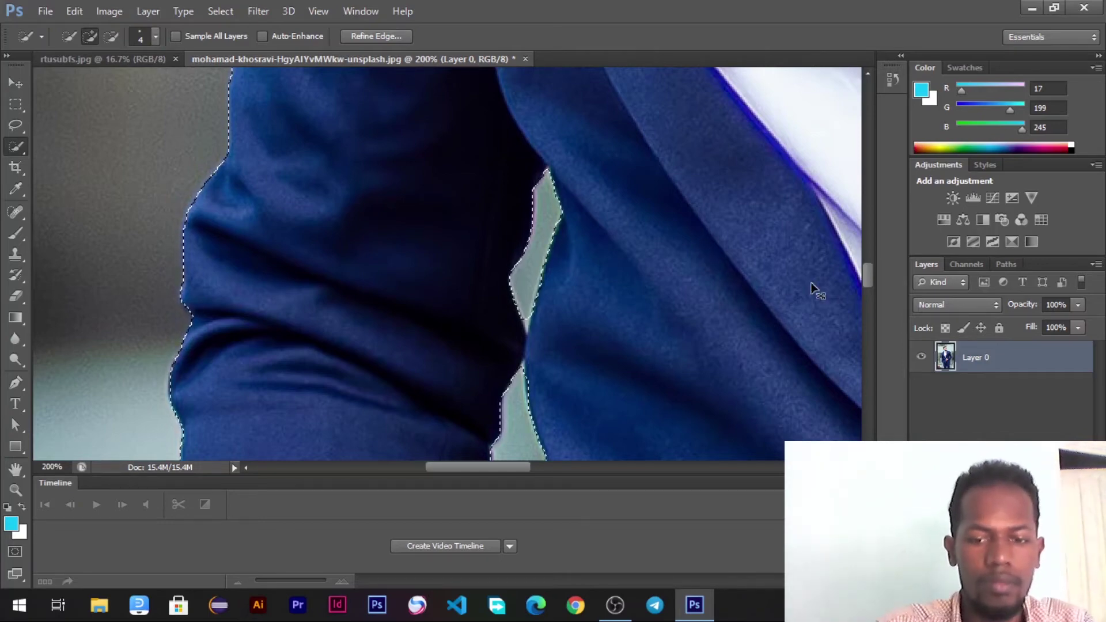
- Enlarge the Quick Selection brush to 63 px
{"action": "key", "text": "ctrl+minus"}
{"action": "key", "text": "ctrl+minus"}
{"action": "key", "text": "ctrl+minus"}
{"action": "key", "text": "ctrl+minus"}
{"action": "key", "text": "ctrl+minus"}
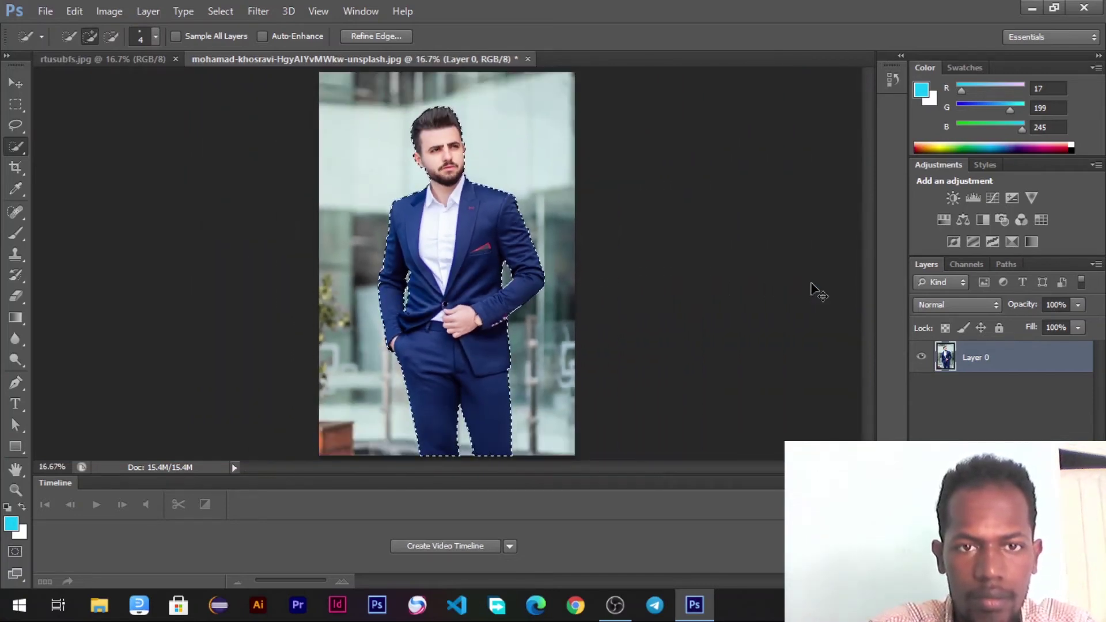
{"action": "key", "text": "bracketright"}
{"action": "key", "text": "bracketright"}
{"action": "key", "text": "bracketright"}
{"action": "key", "text": "bracketright"}
{"action": "key", "text": "bracketright"}
{"action": "key", "text": "bracketright"}
{"action": "key", "text": "bracketright"}
{"action": "key", "text": "bracketright"}
{"action": "key", "text": "bracketright"}
{"action": "key", "text": "bracketright"}
{"action": "key", "text": "bracketright"}
{"action": "key", "text": "bracketright"}
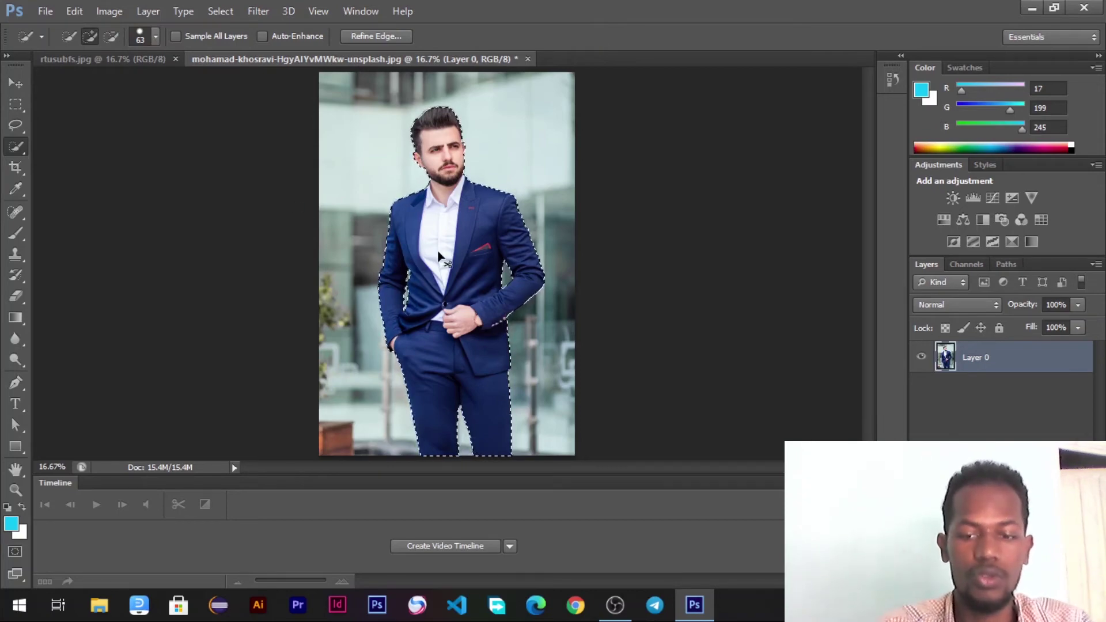
- Examine the selection outline around the man's shoulders, face and hair, then the whole figure
{"action": "scroll", "coordinate": [438, 257], "scroll_direction": "up", "scroll_amount": 3}
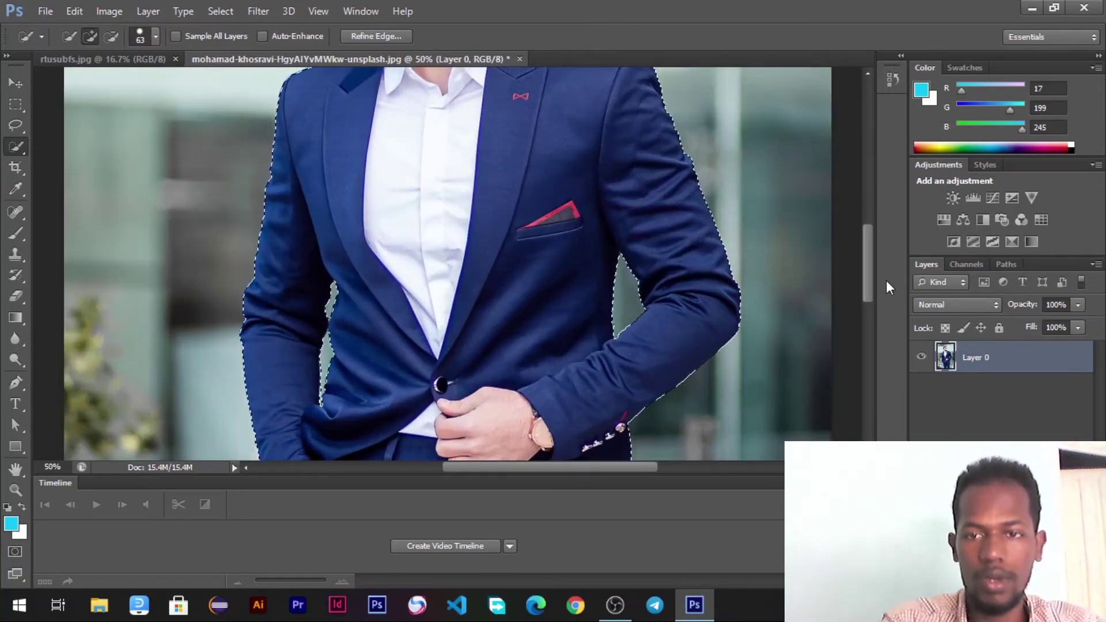
{"action": "left_click_drag", "start_coordinate": [869, 223], "coordinate": [863, 202]}
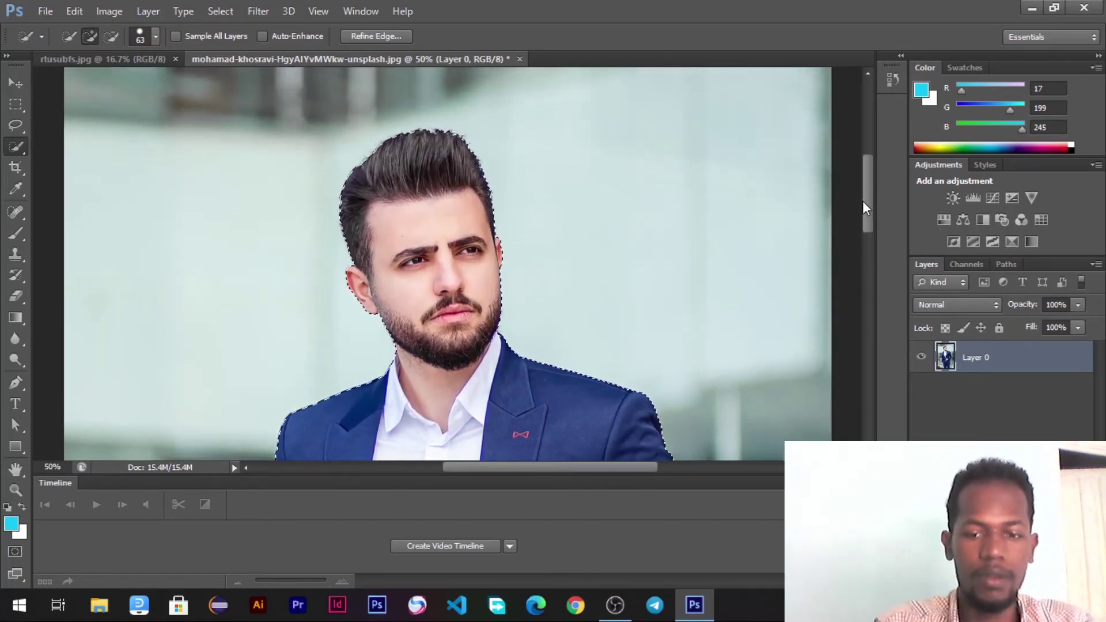
{"action": "key", "text": "ctrl+plus"}
{"action": "key", "text": "ctrl+plus"}
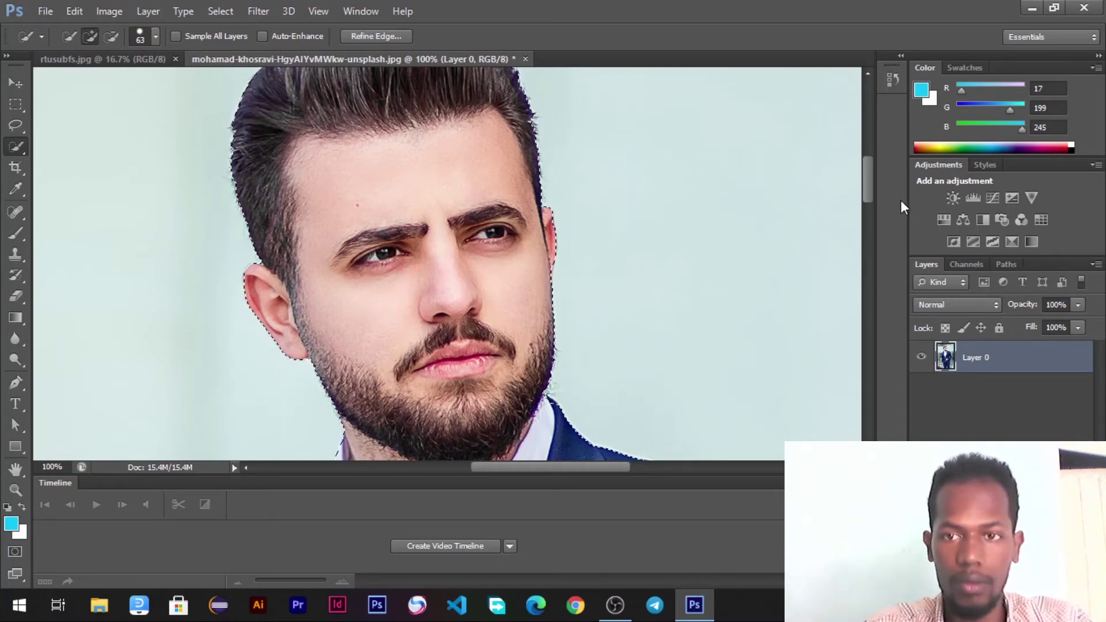
{"action": "mouse_move", "coordinate": [863, 191]}
{"action": "left_mouse_down"}
{"action": "mouse_move", "coordinate": [864, 207]}
{"action": "mouse_move", "coordinate": [859, 168]}
{"action": "left_mouse_up"}
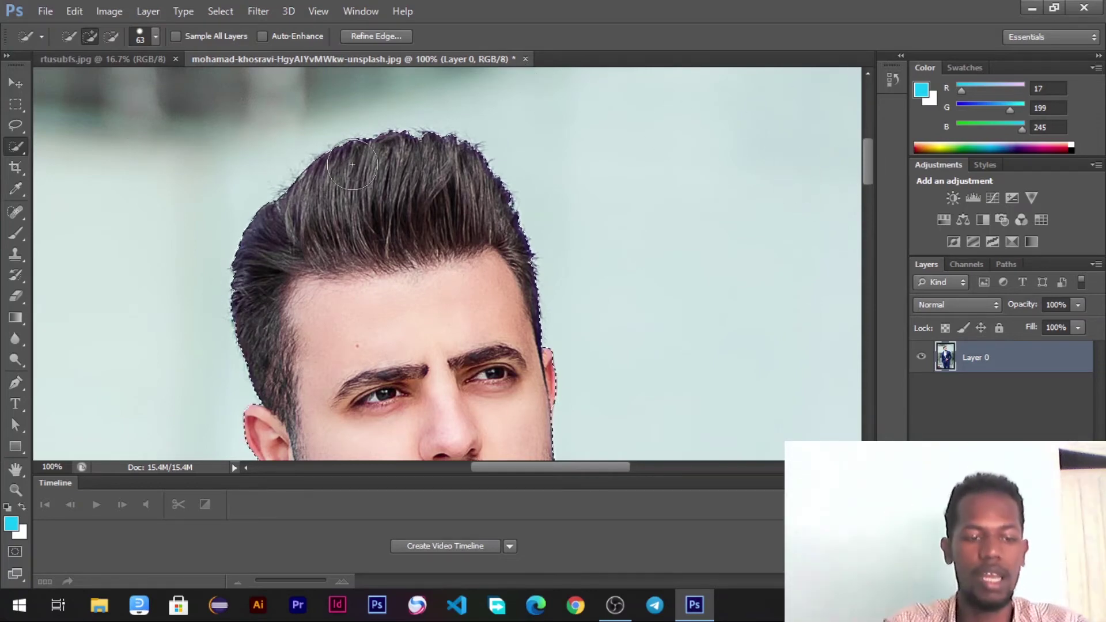
{"action": "key", "text": "ctrl+minus"}
{"action": "key", "text": "ctrl+minus"}
{"action": "key", "text": "ctrl+minus"}
{"action": "key", "text": "ctrl+minus"}
{"action": "key", "text": "ctrl+minus"}
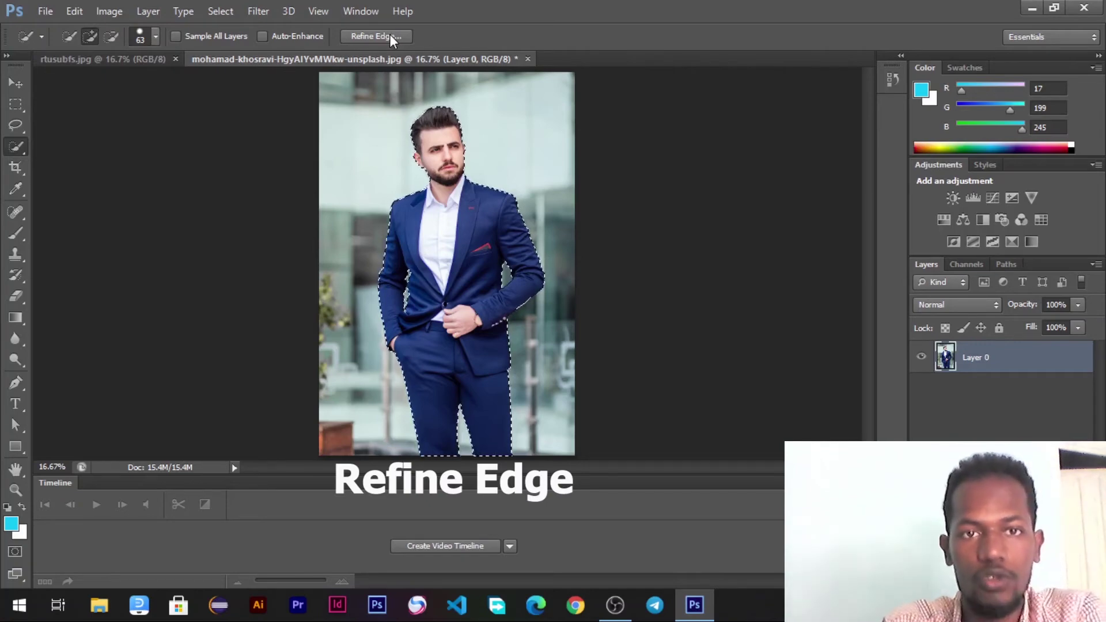
- Refine the selection's edge with Smart Radius enabled and an edge detection radius of 4.4 px
{"action": "left_click", "coordinate": [391, 38]}
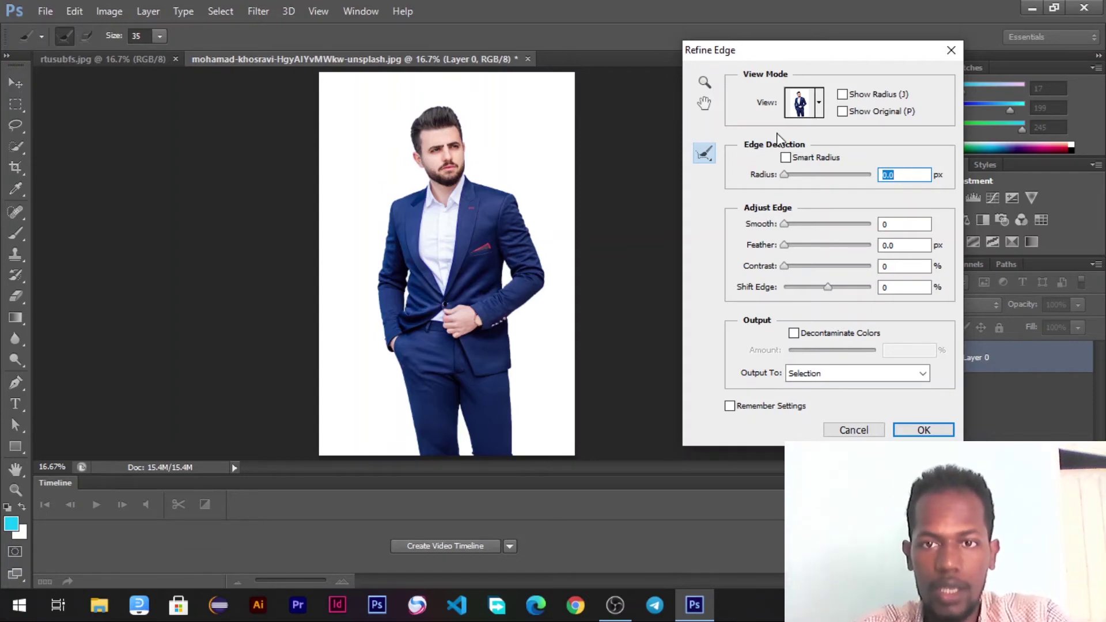
{"action": "left_click", "coordinate": [787, 158]}
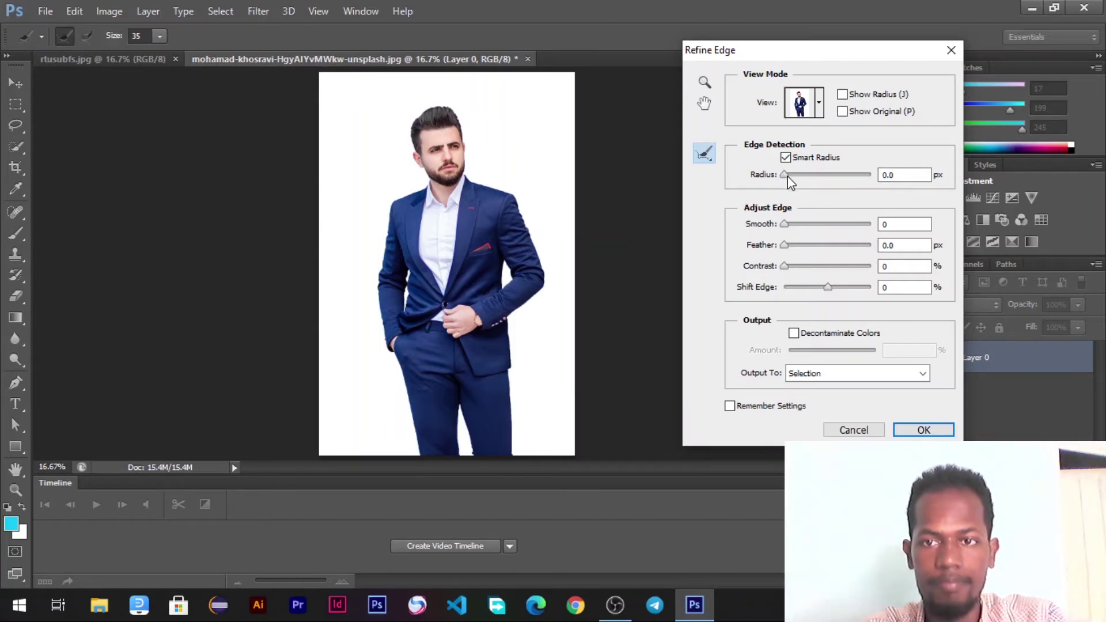
{"action": "left_click_drag", "start_coordinate": [784, 174], "coordinate": [808, 182]}
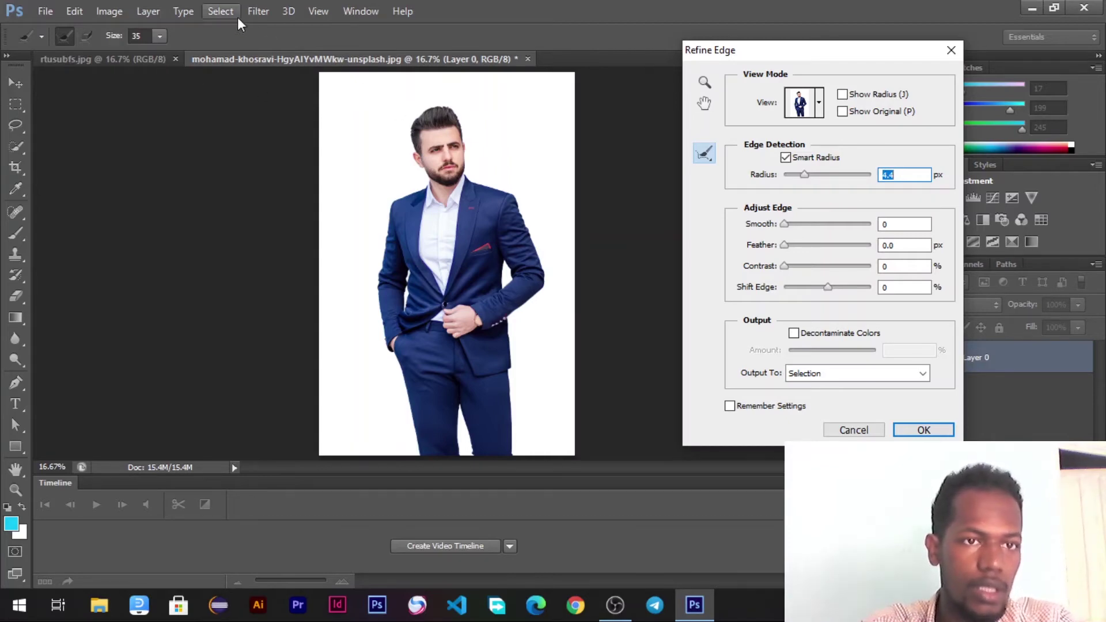
- Set the refine radius brush size to 83 and brush along the outer edge of the man's hair on both sides
{"action": "left_click", "coordinate": [160, 35]}
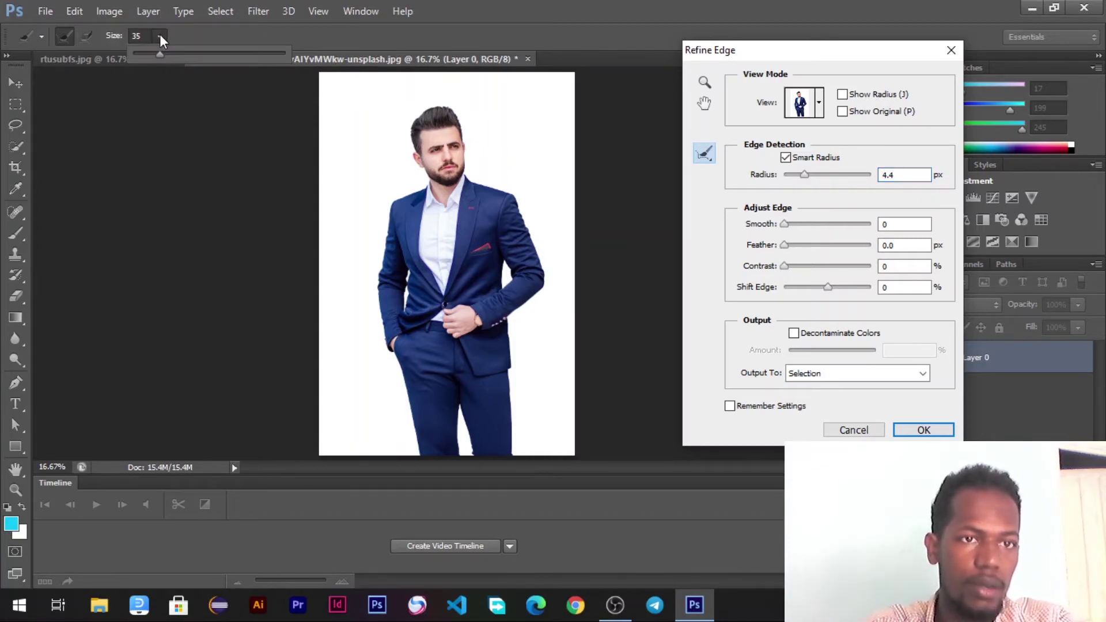
{"action": "left_click_drag", "start_coordinate": [167, 57], "coordinate": [178, 56]}
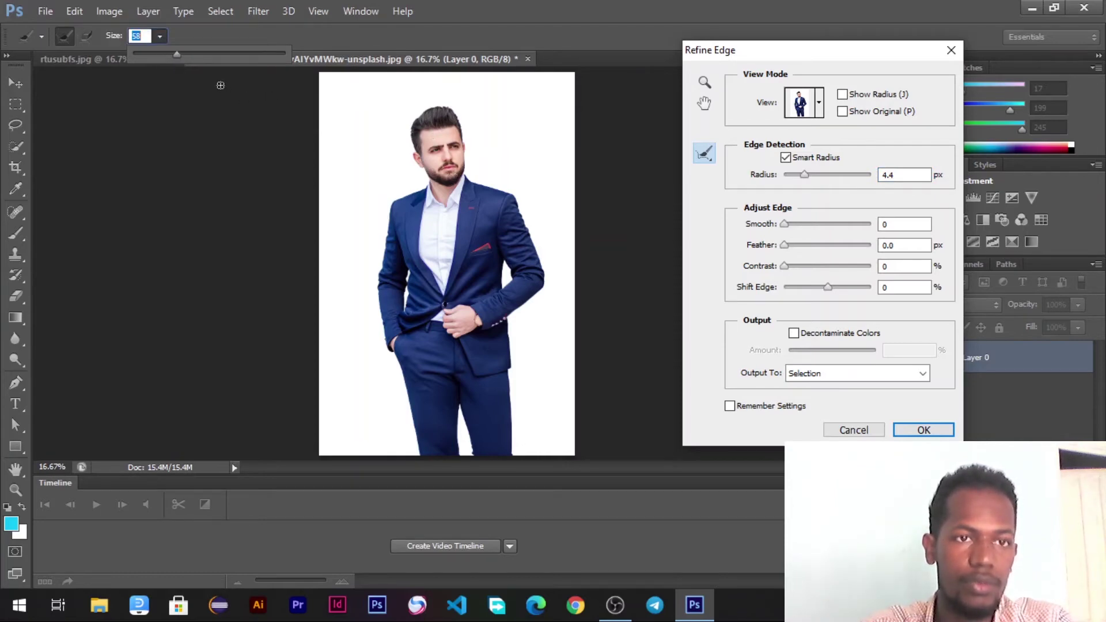
{"action": "left_click_drag", "start_coordinate": [175, 56], "coordinate": [195, 53]}
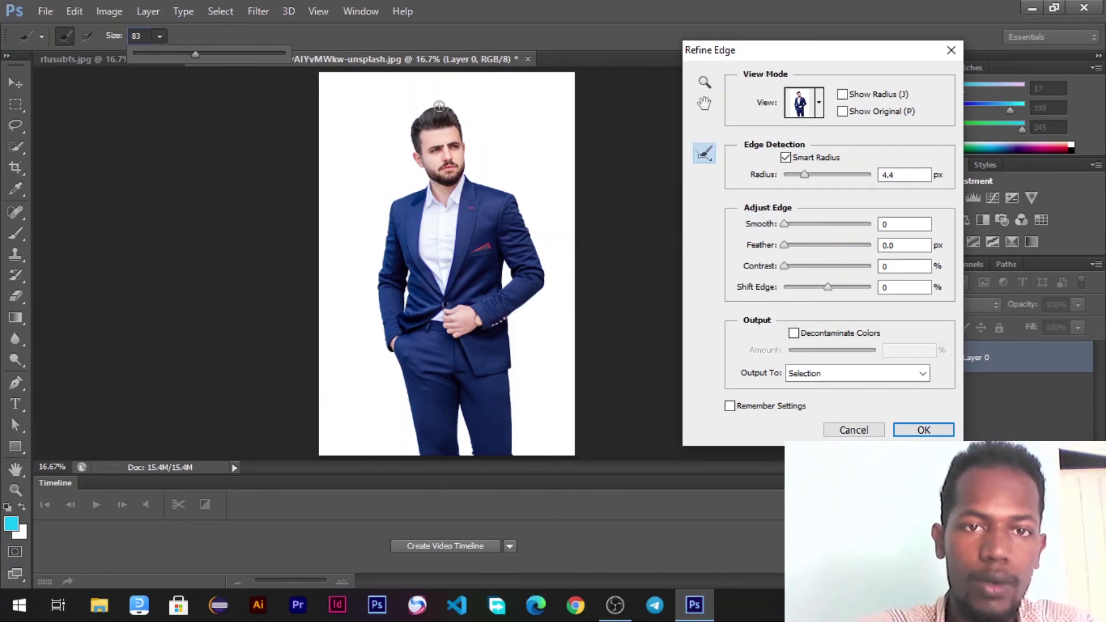
{"action": "key", "text": "Return"}
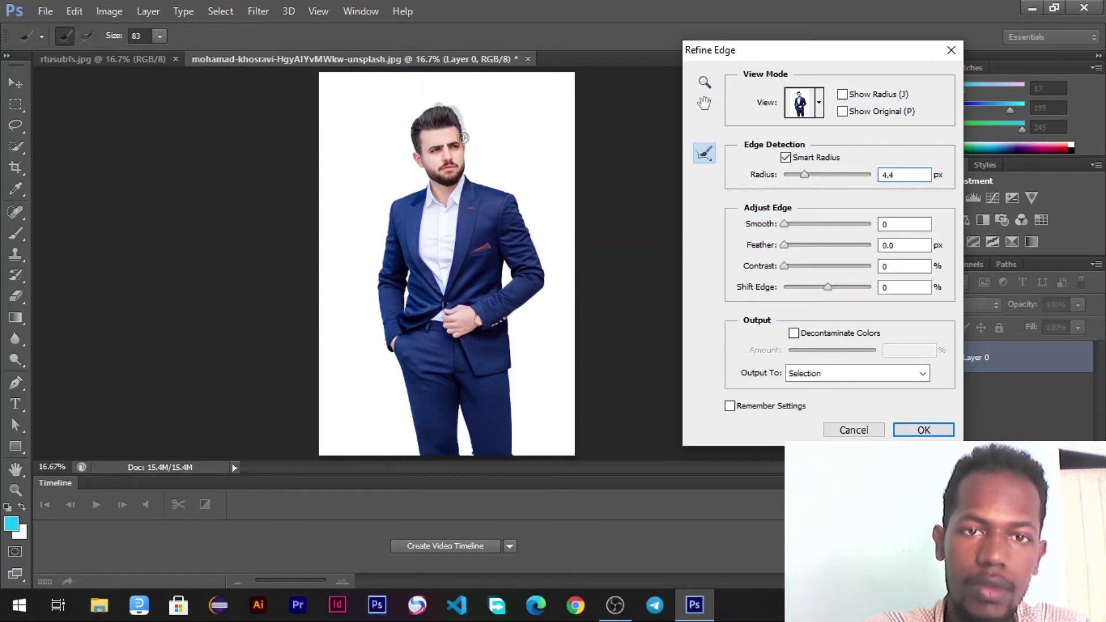
{"action": "left_click_drag", "start_coordinate": [463, 138], "coordinate": [447, 109]}
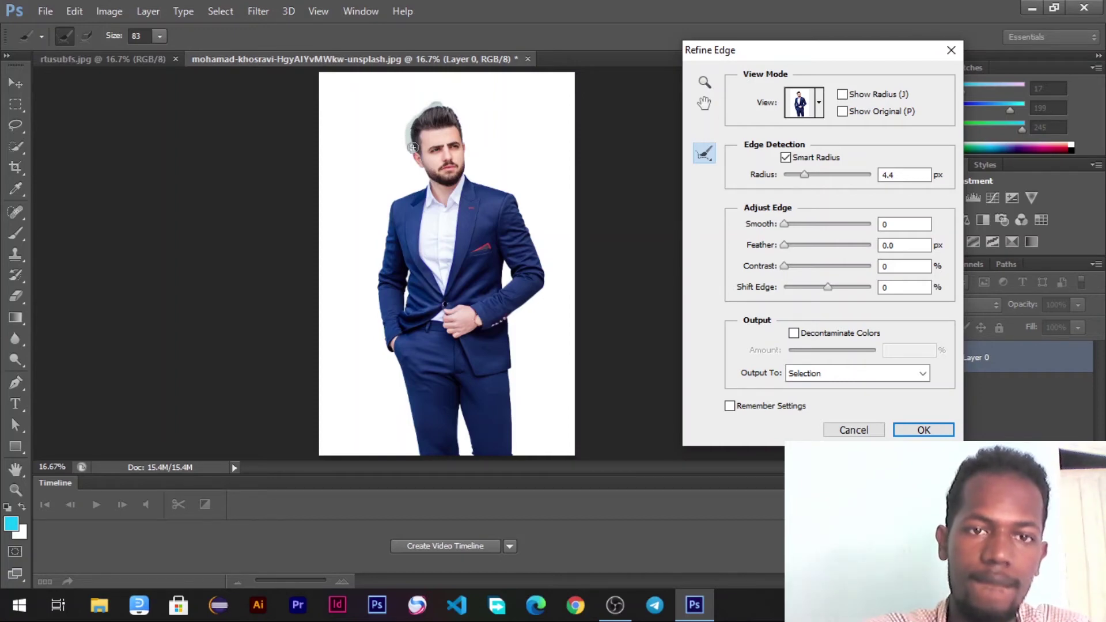
{"action": "left_click_drag", "start_coordinate": [412, 148], "coordinate": [413, 148]}
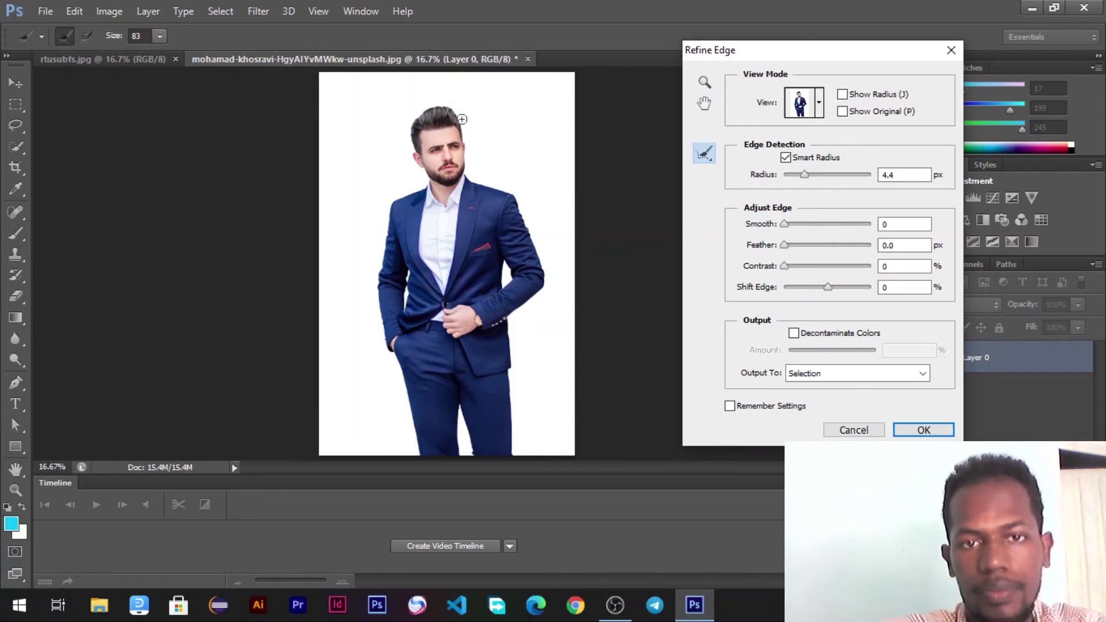
- Adjust the refined edge with Smooth set to 13 and Feather set to 2.5 px
{"action": "left_click", "coordinate": [909, 224]}
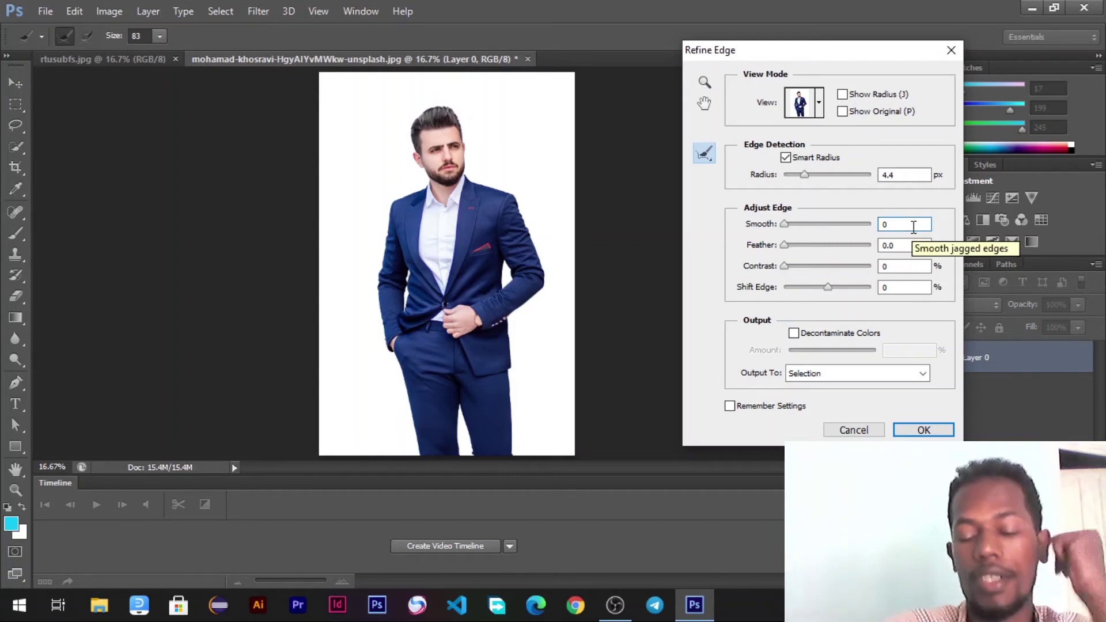
{"action": "double_click", "coordinate": [914, 227]}
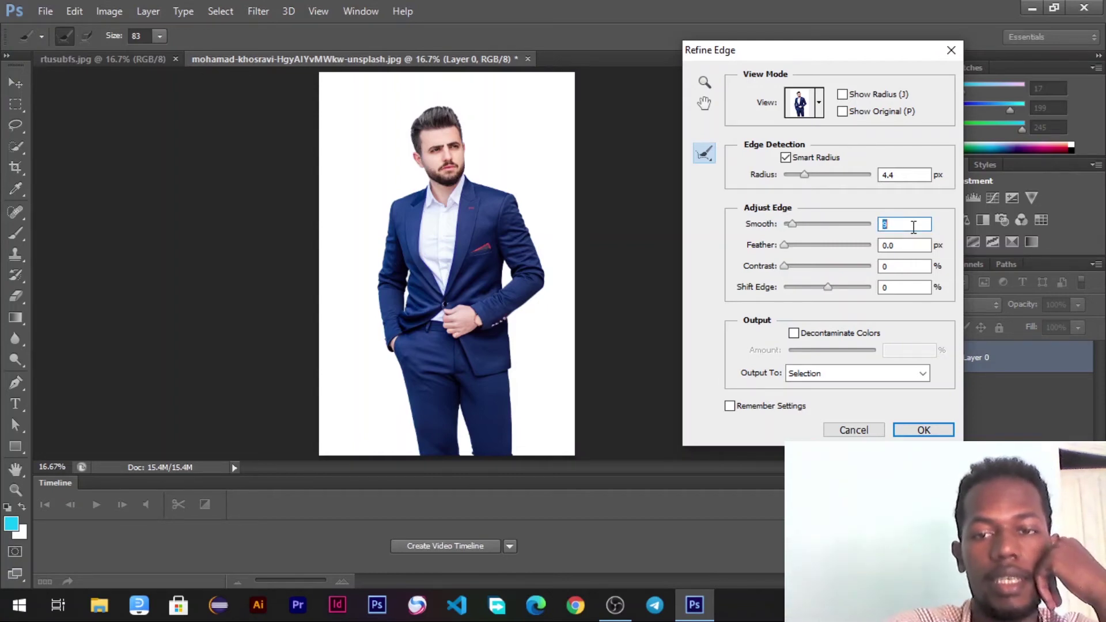
{"action": "left_click", "coordinate": [921, 244]}
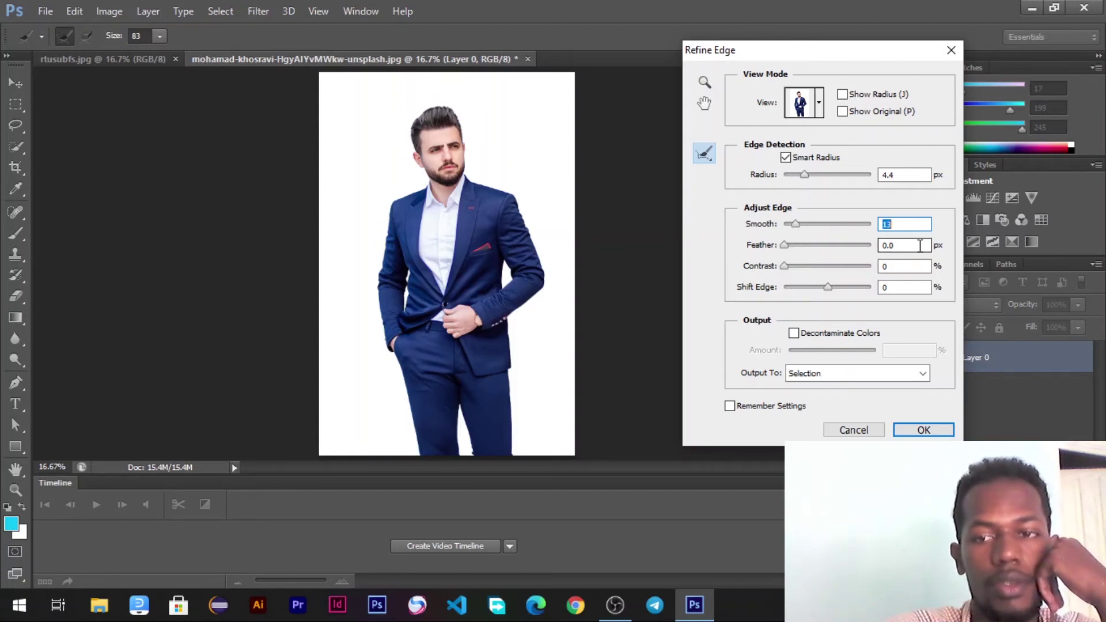
{"action": "key", "text": "Up"}
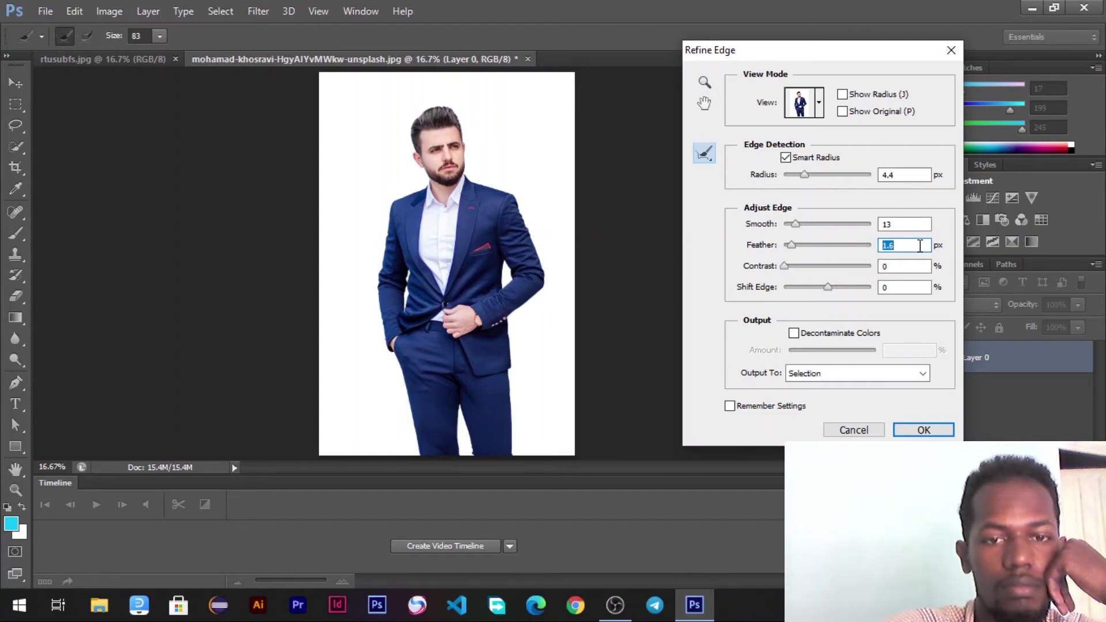
{"action": "key", "text": "Up"}
{"action": "key", "text": "Up"}
{"action": "key", "text": "Up"}
{"action": "key", "text": "Up"}
{"action": "key", "text": "Up"}
{"action": "key", "text": "Up"}
{"action": "key", "text": "Up"}
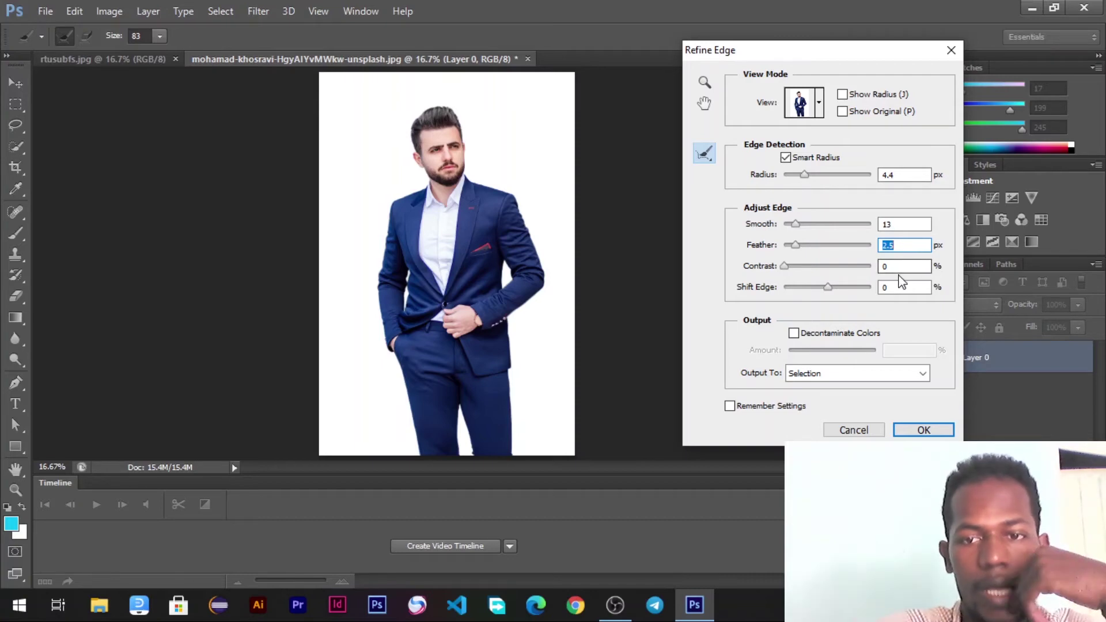
- Decontaminate the edge colors by 50% and output the refined cutout to a new layer with a layer mask
{"action": "left_click", "coordinate": [794, 333]}
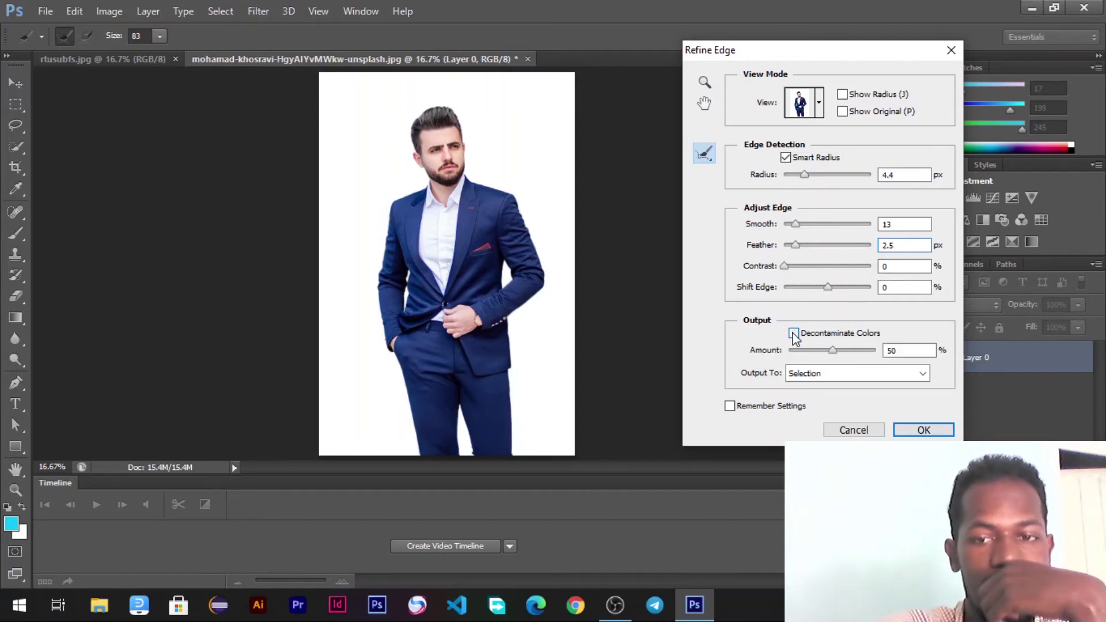
{"action": "scroll", "coordinate": [922, 374], "scroll_direction": "down", "scroll_amount": 3}
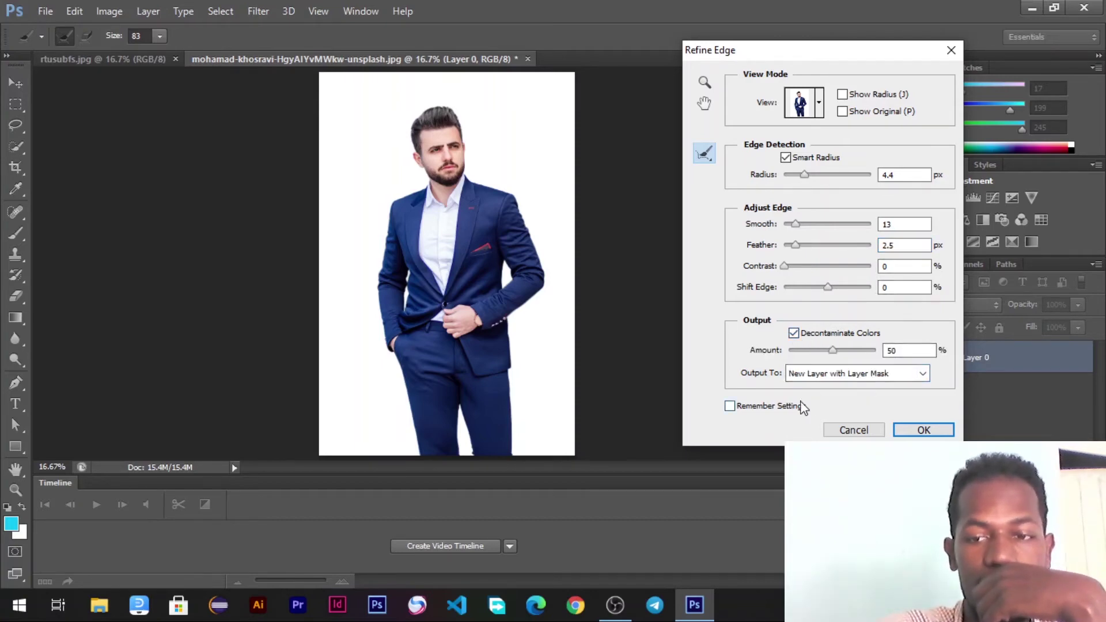
{"action": "left_click", "coordinate": [916, 432]}
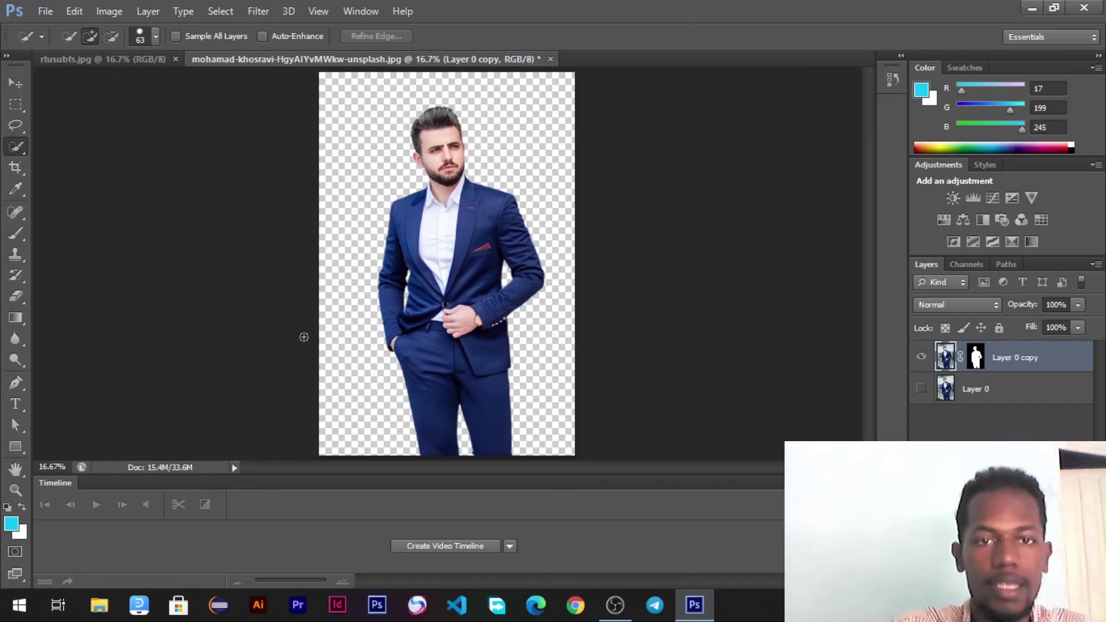
- Move the masked cutout into the rtusubfs.jpg mountain document and place the man on the right side of the landscape
{"action": "left_click", "coordinate": [16, 85]}
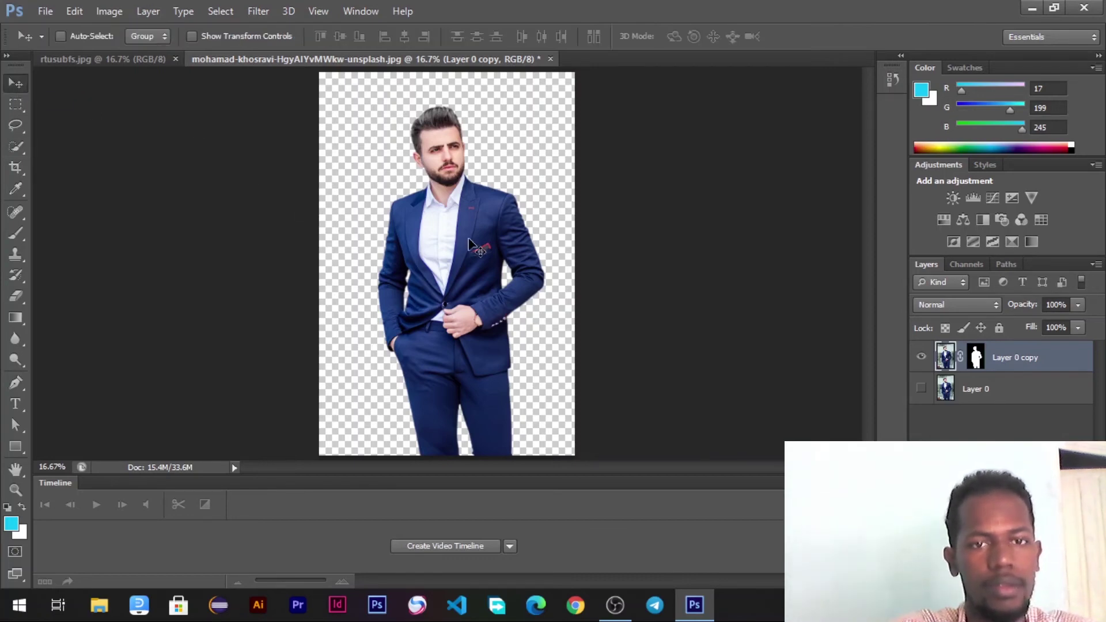
{"action": "mouse_move", "coordinate": [469, 245]}
{"action": "left_mouse_down"}
{"action": "mouse_move", "coordinate": [511, 136]}
{"action": "mouse_move", "coordinate": [414, 210]}
{"action": "mouse_move", "coordinate": [516, 212]}
{"action": "mouse_move", "coordinate": [521, 184]}
{"action": "mouse_move", "coordinate": [456, 230]}
{"action": "mouse_move", "coordinate": [551, 118]}
{"action": "mouse_move", "coordinate": [473, 198]}
{"action": "mouse_move", "coordinate": [109, 62]}
{"action": "mouse_move", "coordinate": [467, 227]}
{"action": "left_mouse_up"}
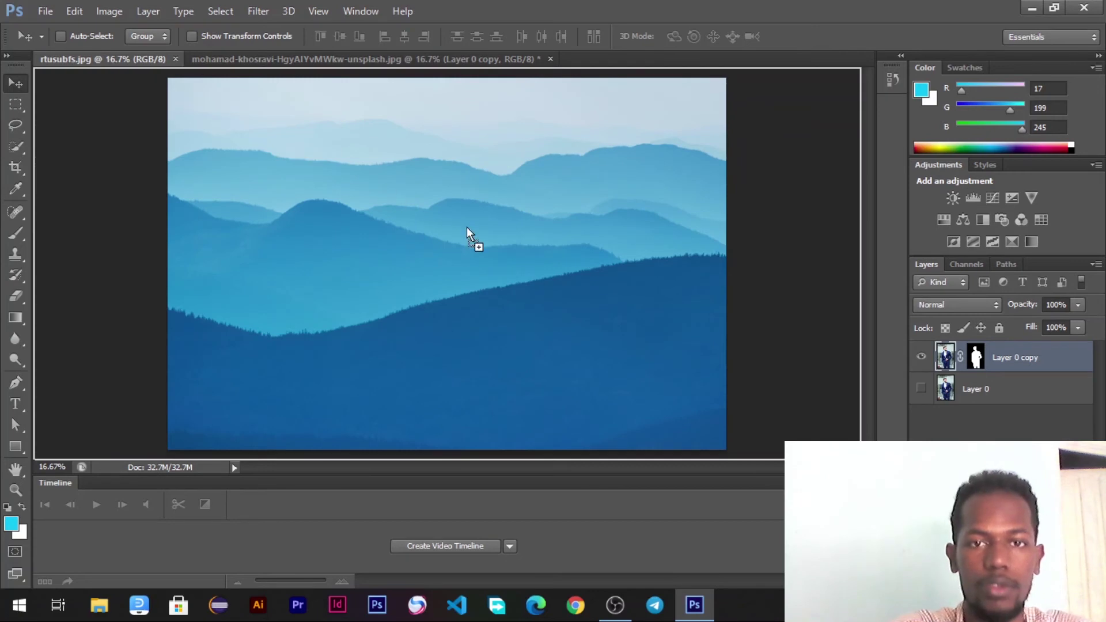
{"action": "left_click_drag", "start_coordinate": [523, 253], "coordinate": [616, 276]}
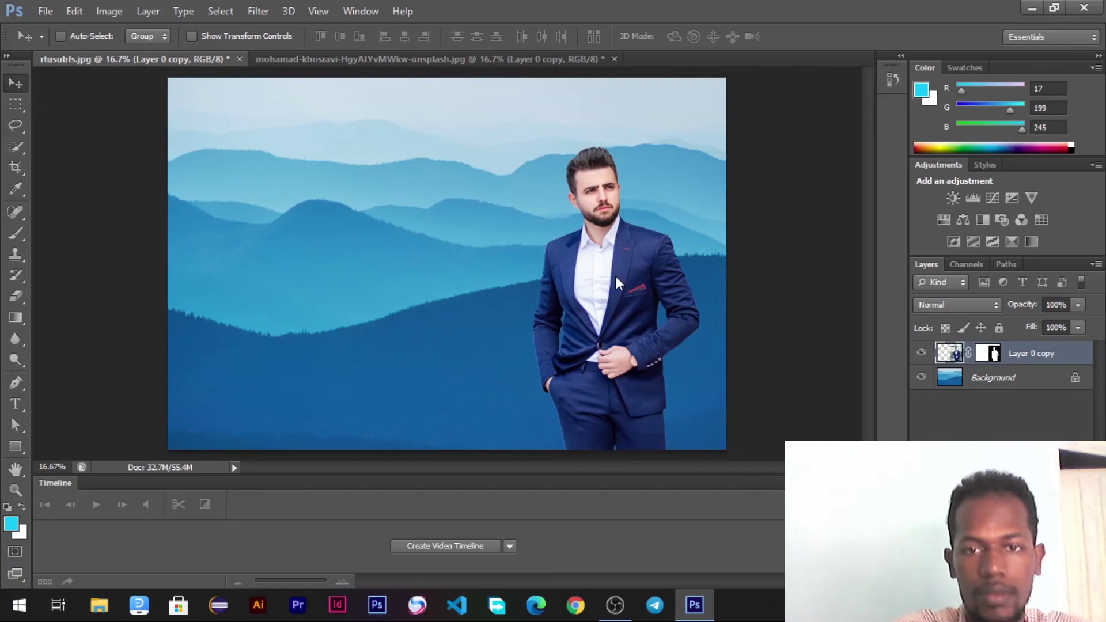
- Nudge the man horizontally closer to the right edge of the mountain picture
{"action": "key", "text": "shift+Right"}
{"action": "key", "text": "shift+Right"}
{"action": "key", "text": "shift+Right"}
{"action": "key", "text": "shift+Right"}
{"action": "key", "text": "shift+Right"}
{"action": "key", "text": "shift+Right"}
{"action": "key", "text": "shift+Right"}
{"action": "key", "text": "shift+Right"}
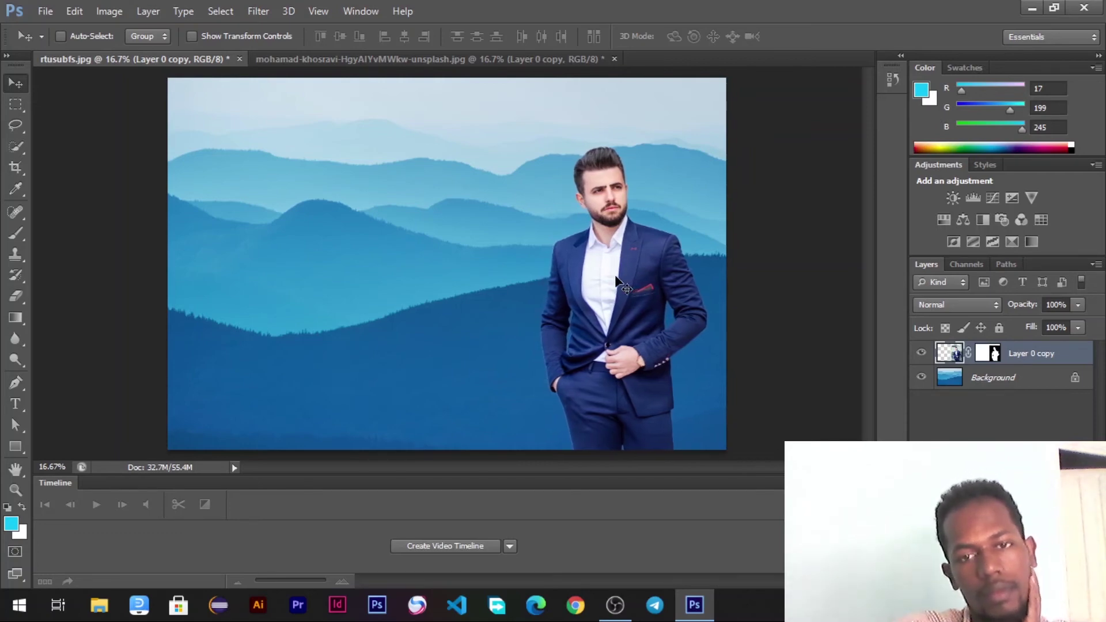
{"action": "key", "text": "shift+Right"}
{"action": "key", "text": "shift+Right"}
{"action": "key", "text": "shift+Right"}
{"action": "key", "text": "shift+Right"}
{"action": "key", "text": "shift+Right"}
{"action": "key", "text": "shift+Right"}
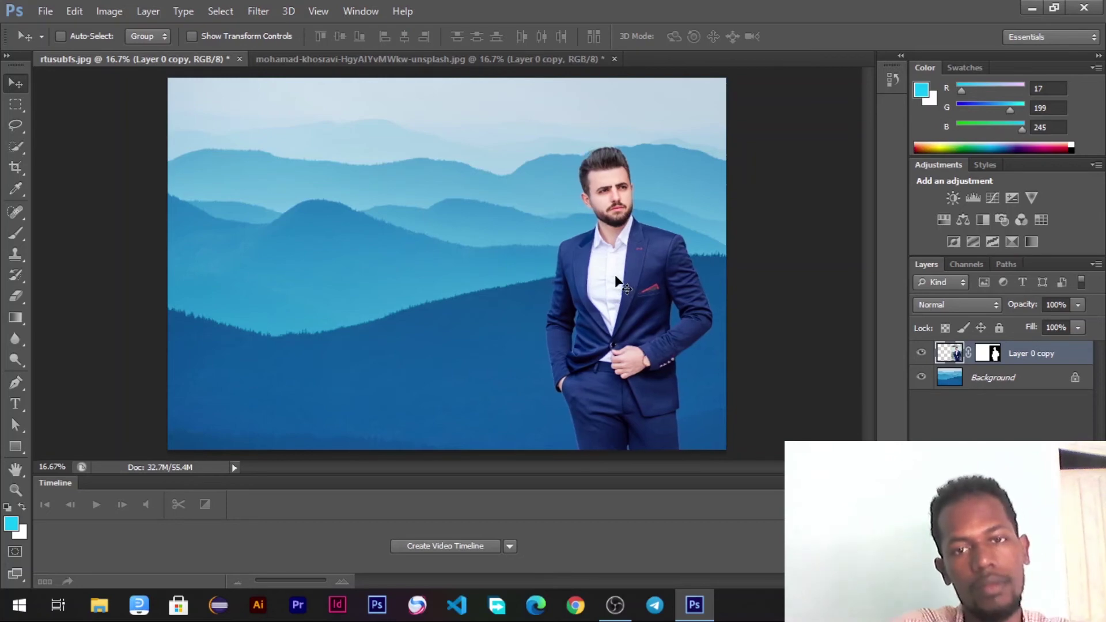
{"action": "key", "text": "shift+Right"}
{"action": "key", "text": "shift+Right"}
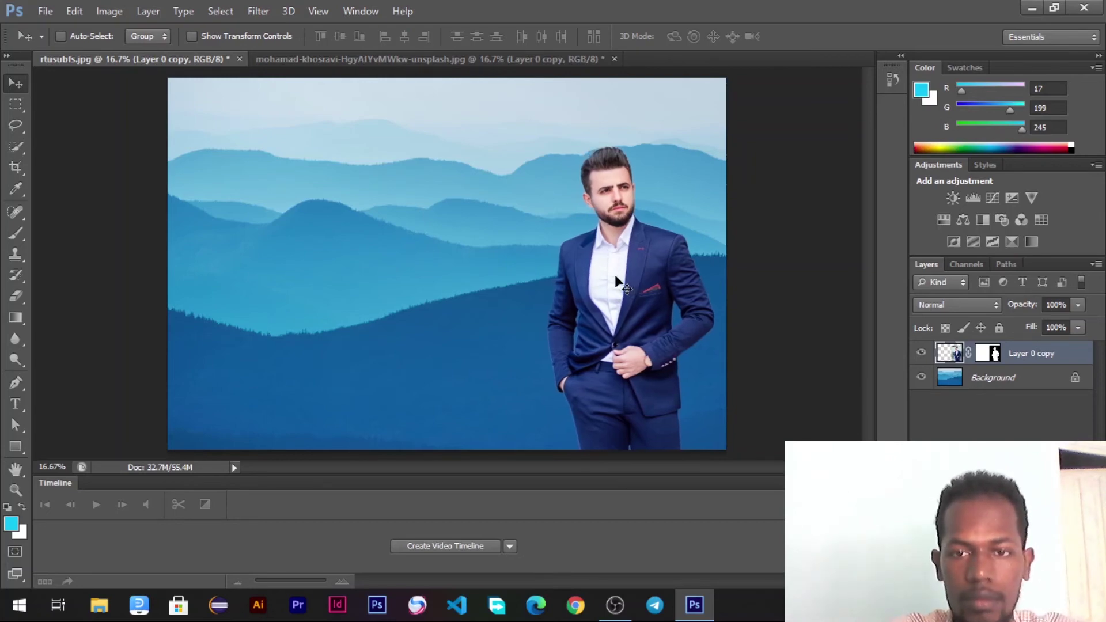
{"action": "key", "text": "shift+Left"}
{"action": "key", "text": "shift+Left"}
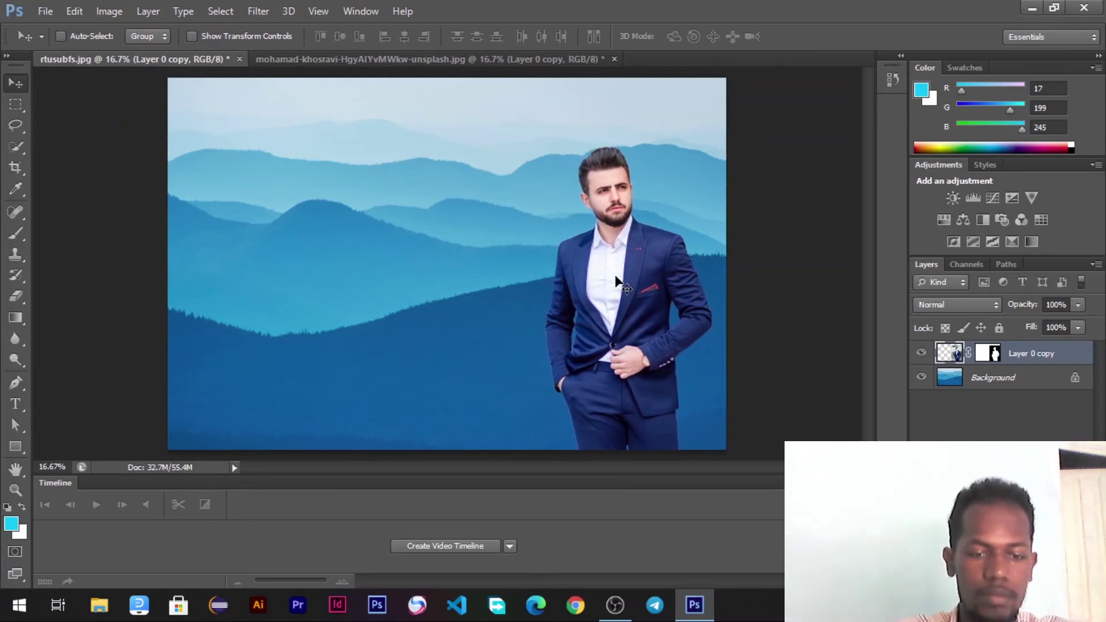
- Enlarge the cut-out man with Free Transform to 105.38% width and 101.90% height
{"action": "key", "text": "ctrl+t"}
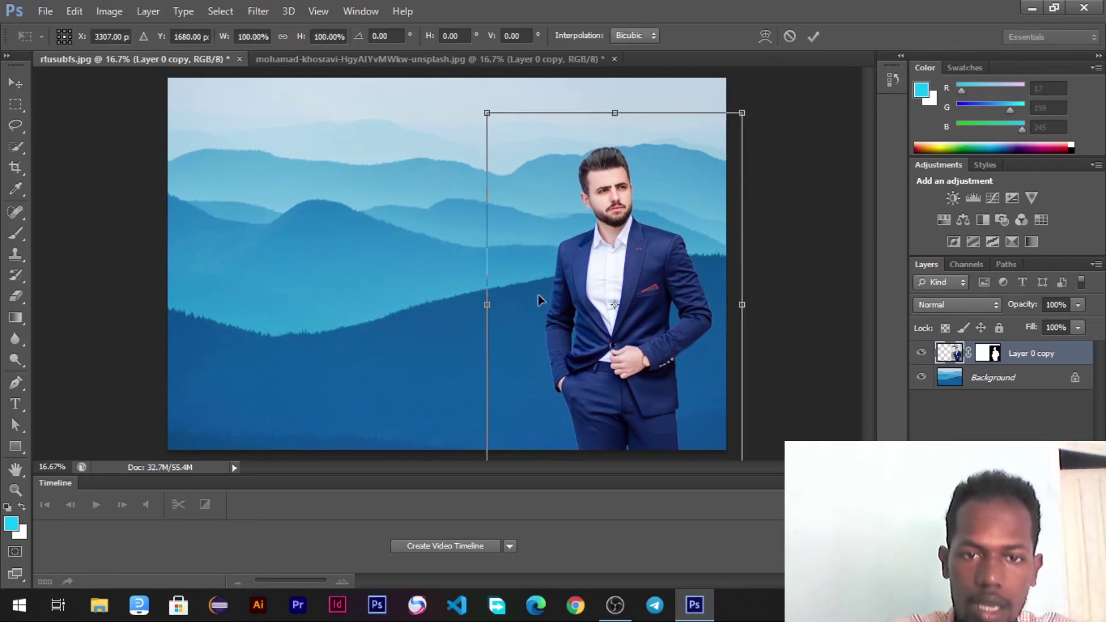
{"action": "left_click_drag", "start_coordinate": [482, 304], "coordinate": [445, 304]}
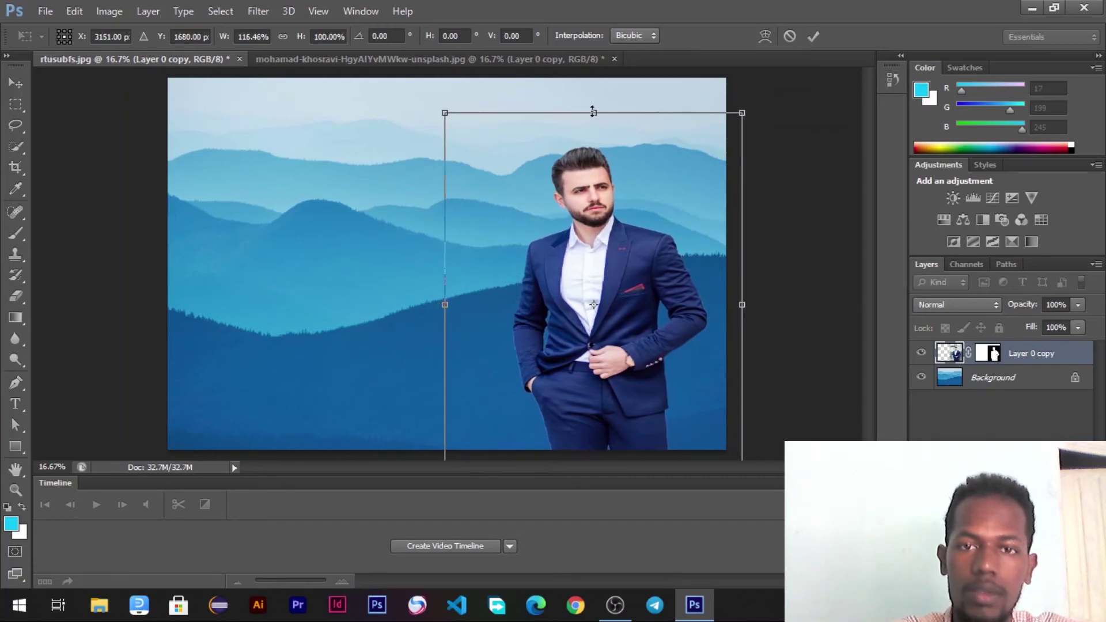
{"action": "left_click_drag", "start_coordinate": [594, 112], "coordinate": [595, 99]}
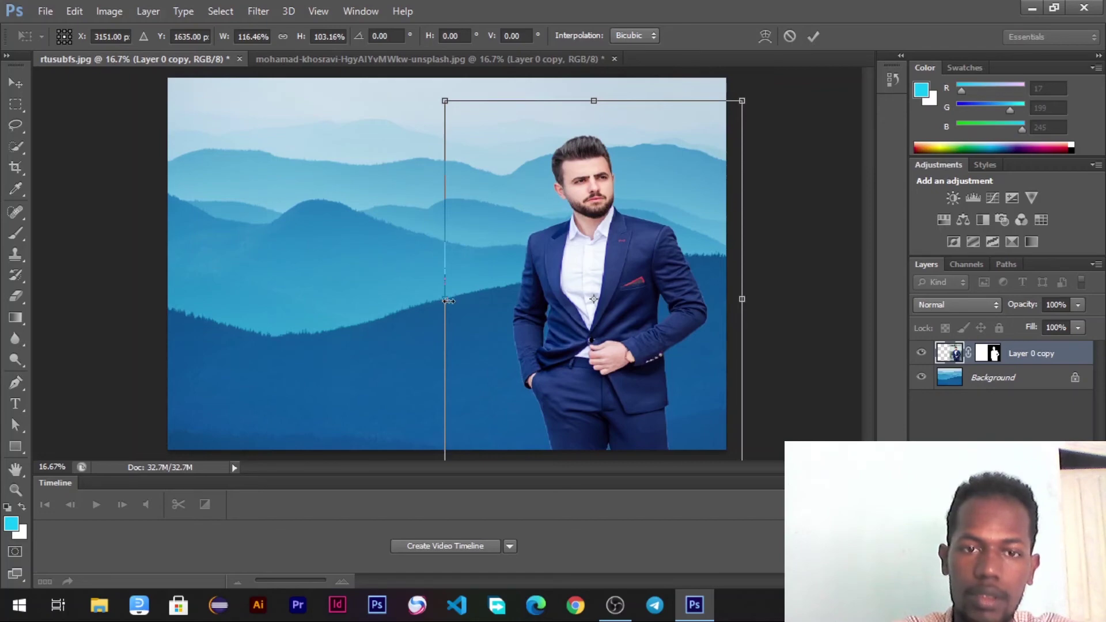
{"action": "left_click_drag", "start_coordinate": [447, 301], "coordinate": [466, 302]}
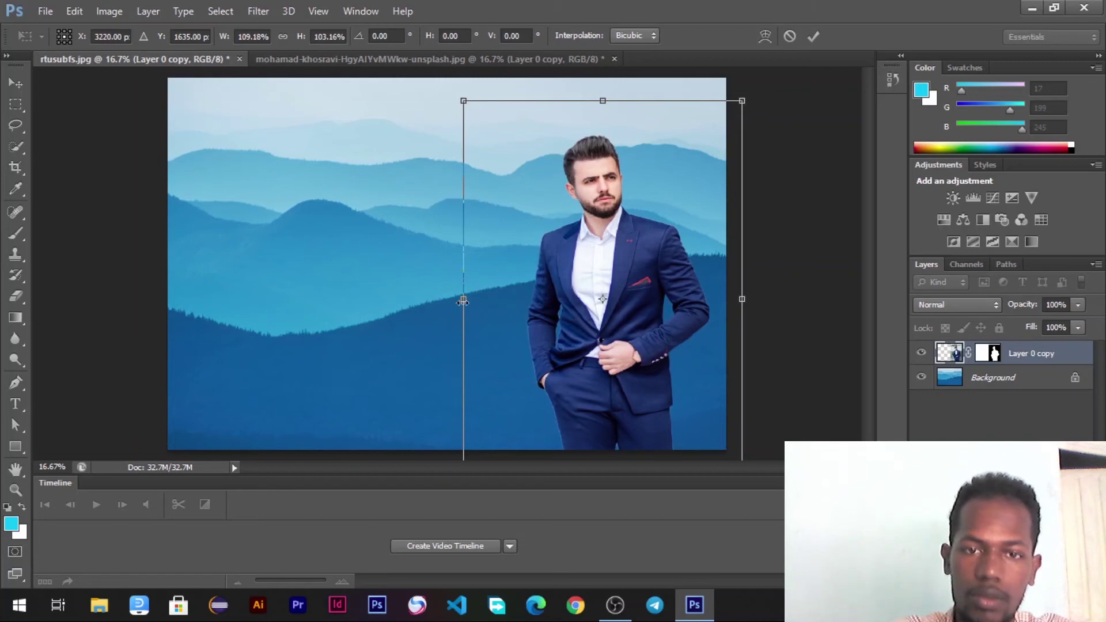
{"action": "left_click_drag", "start_coordinate": [463, 301], "coordinate": [472, 302]}
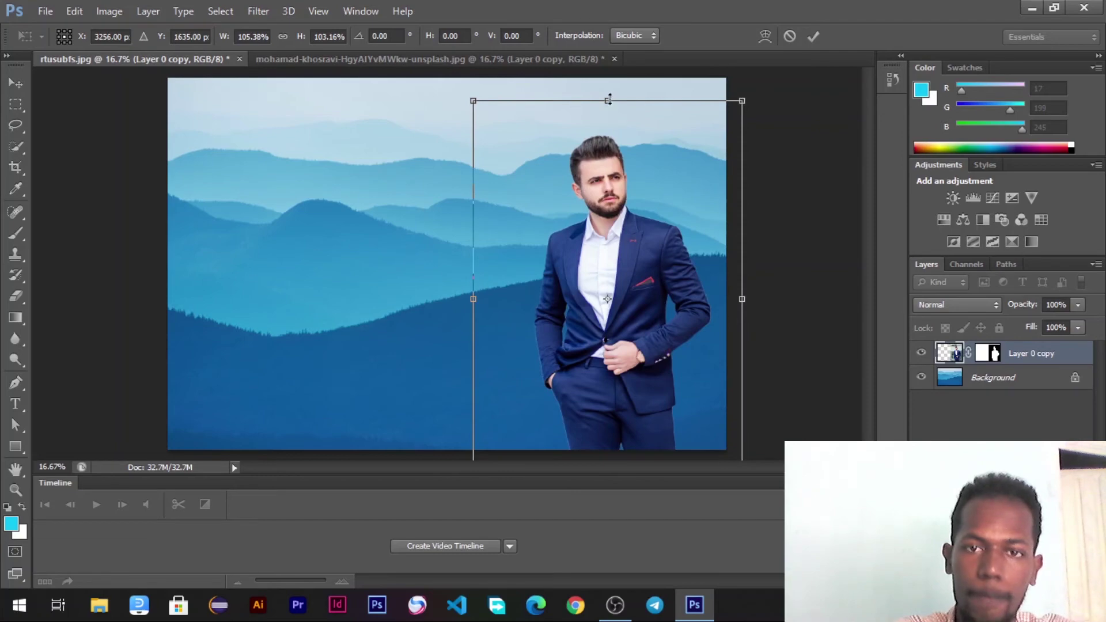
{"action": "left_click_drag", "start_coordinate": [608, 101], "coordinate": [607, 105]}
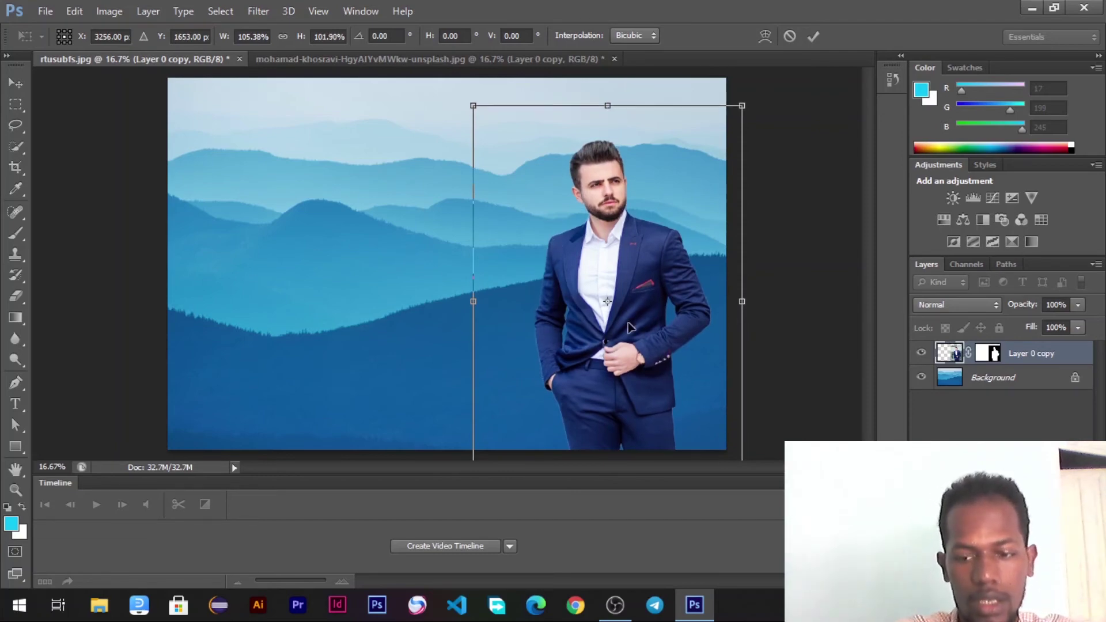
- Shift the man right to X 3376 px so his elbow meets the picture's right edge, and apply the transform
{"action": "key", "text": "Left"}
{"action": "key", "text": "Left"}
{"action": "key", "text": "Left"}
{"action": "key", "text": "Left"}
{"action": "key", "text": "Left"}
{"action": "key", "text": "Left"}
{"action": "key", "text": "Left"}
{"action": "key", "text": "Left"}
{"action": "key", "text": "Left"}
{"action": "key", "text": "Left"}
{"action": "key", "text": "Left"}
{"action": "key", "text": "Left"}
{"action": "key", "text": "Left"}
{"action": "key", "text": "Left"}
{"action": "key", "text": "Left"}
{"action": "key", "text": "Left"}
{"action": "key", "text": "Left"}
{"action": "key", "text": "Left"}
{"action": "key", "text": "Left"}
{"action": "key", "text": "Left"}
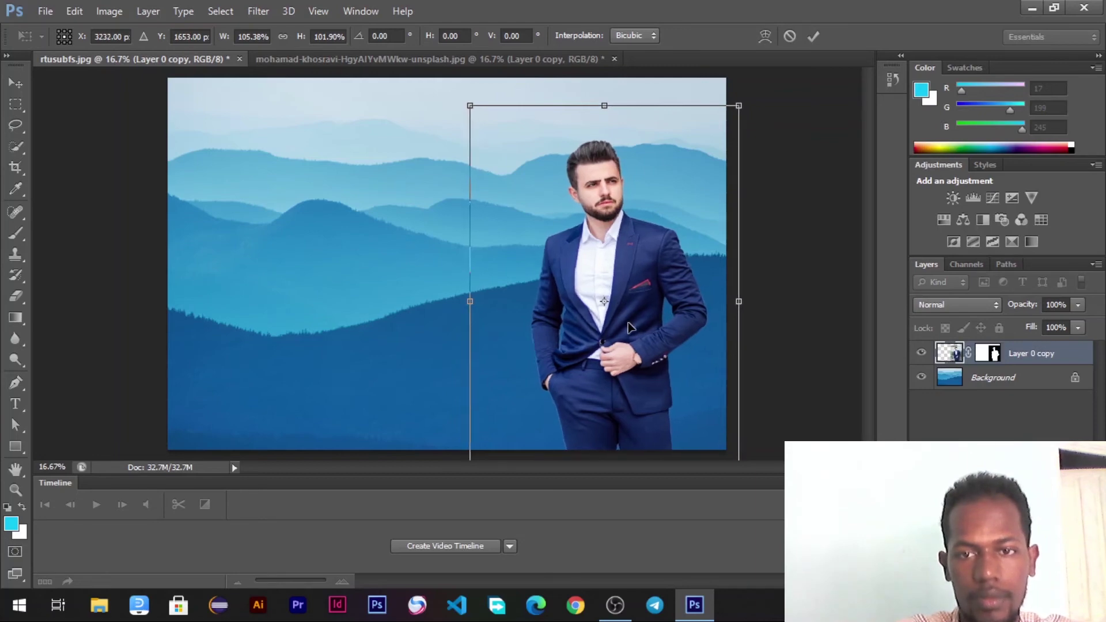
{"action": "key", "text": "shift+Right"}
{"action": "key", "text": "shift+Right"}
{"action": "key", "text": "shift+Right"}
{"action": "key", "text": "shift+Right"}
{"action": "key", "text": "shift+Right"}
{"action": "key", "text": "shift+Right"}
{"action": "key", "text": "shift+Right"}
{"action": "key", "text": "shift+Right"}
{"action": "key", "text": "Left"}
{"action": "key", "text": "Left"}
{"action": "key", "text": "Left"}
{"action": "key", "text": "Left"}
{"action": "key", "text": "Left"}
{"action": "key", "text": "Left"}
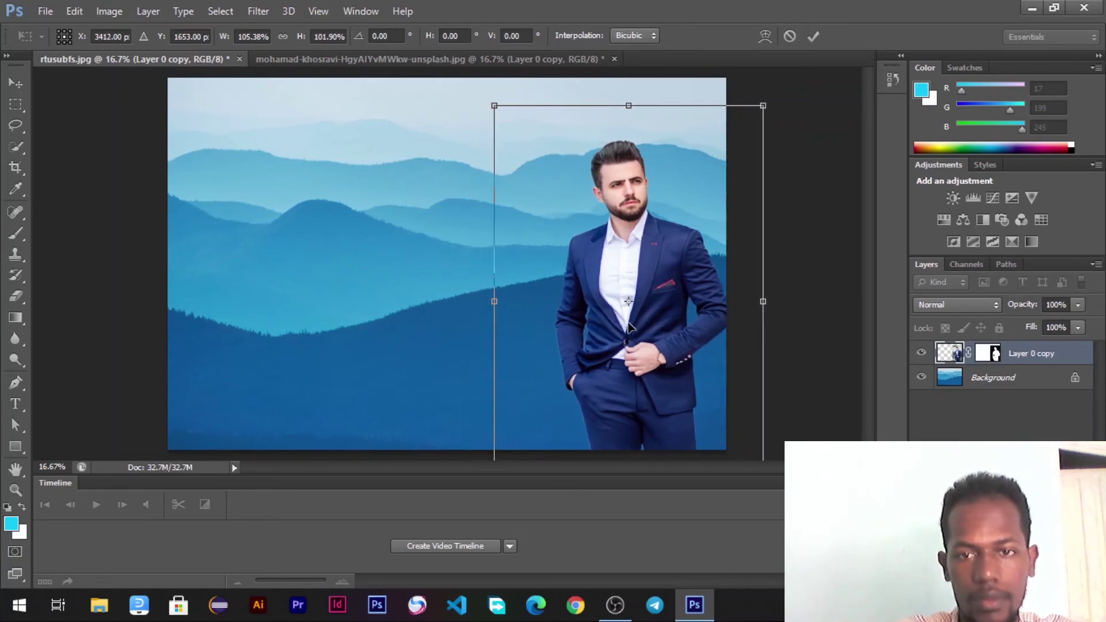
{"action": "key", "text": "Left"}
{"action": "key", "text": "Left"}
{"action": "key", "text": "Left"}
{"action": "key", "text": "Left"}
{"action": "key", "text": "Left"}
{"action": "key", "text": "Left"}
{"action": "key", "text": "Left"}
{"action": "key", "text": "Left"}
{"action": "key", "text": "Left"}
{"action": "key", "text": "Left"}
{"action": "key", "text": "Left"}
{"action": "key", "text": "Left"}
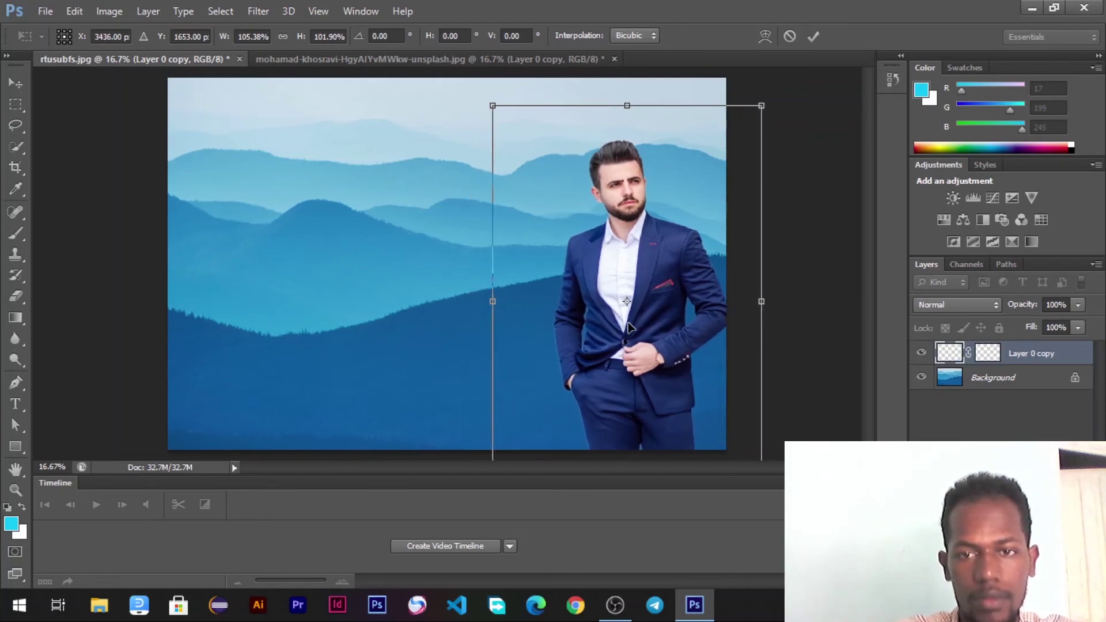
{"action": "key", "text": "Left"}
{"action": "key", "text": "Left"}
{"action": "key", "text": "Left"}
{"action": "key", "text": "Left"}
{"action": "key", "text": "Left"}
{"action": "key", "text": "Left"}
{"action": "key", "text": "Left"}
{"action": "key", "text": "Left"}
{"action": "key", "text": "Left"}
{"action": "key", "text": "Left"}
{"action": "key", "text": "Left"}
{"action": "key", "text": "Left"}
{"action": "key", "text": "Left"}
{"action": "key", "text": "Left"}
{"action": "key", "text": "Left"}
{"action": "key", "text": "Left"}
{"action": "key", "text": "Left"}
{"action": "key", "text": "Left"}
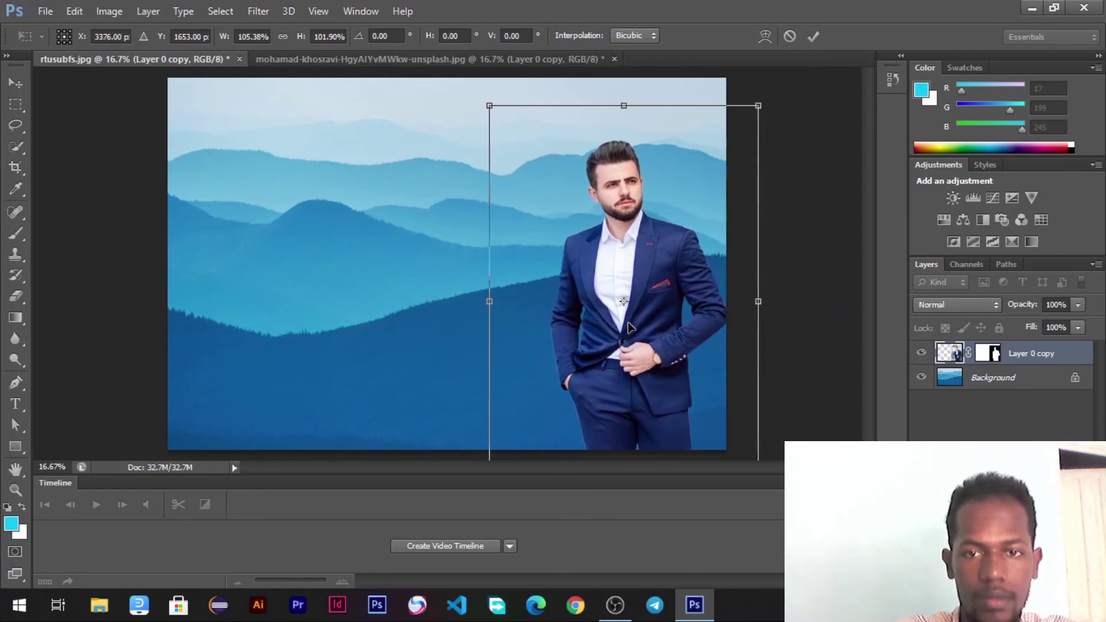
{"action": "key", "text": "Right"}
{"action": "key", "text": "Right"}
{"action": "key", "text": "Right"}
{"action": "key", "text": "Right"}
{"action": "key", "text": "Right"}
{"action": "key", "text": "Right"}
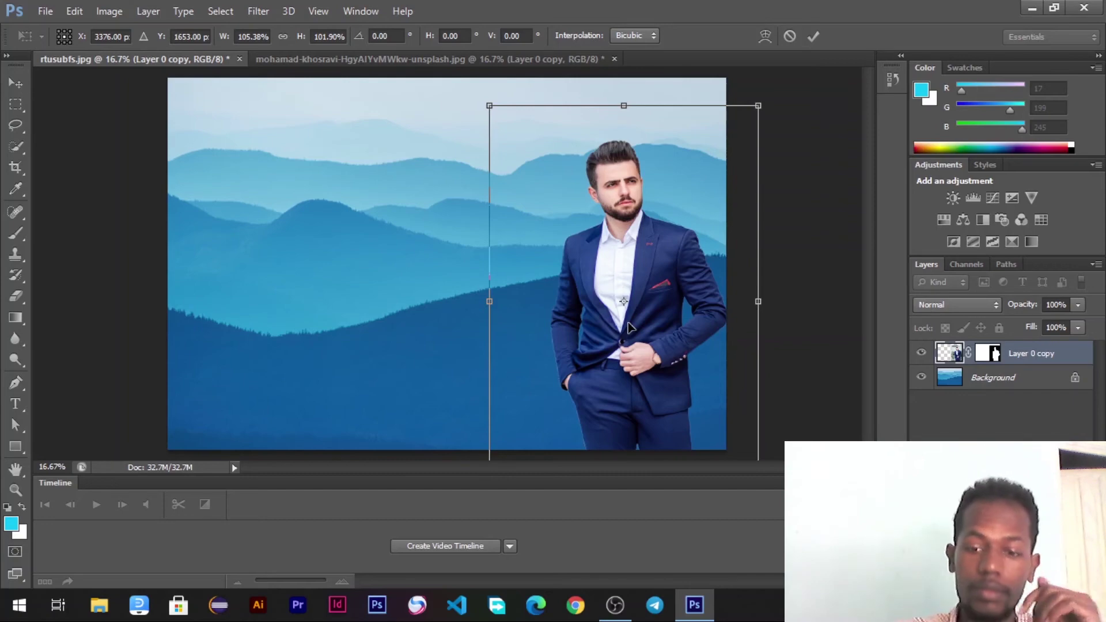
{"action": "key", "text": "Return"}
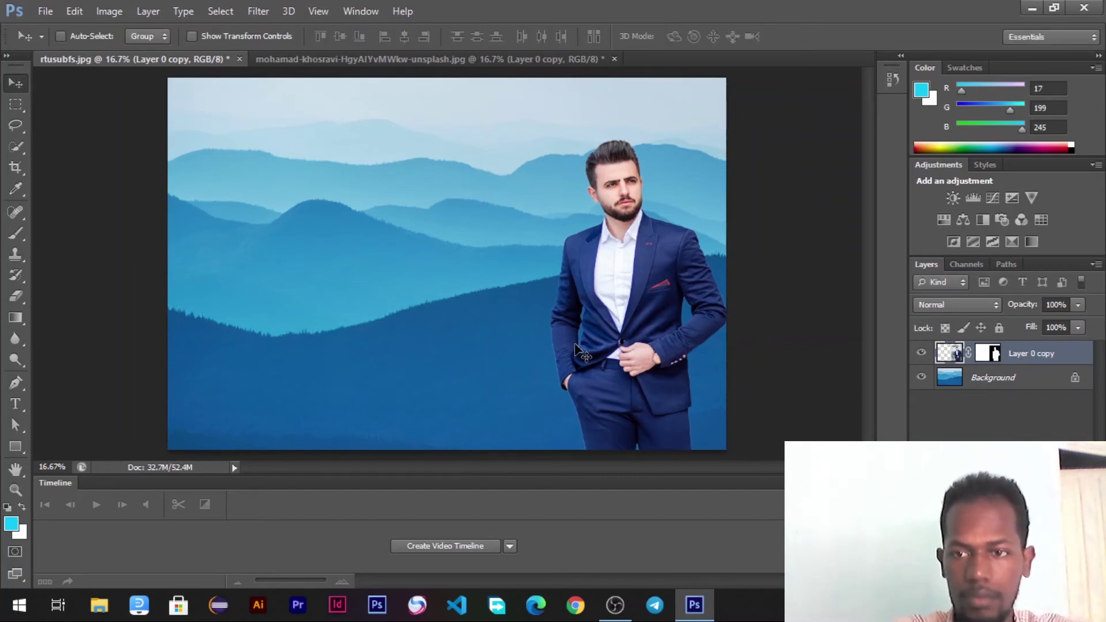
- Nudge the man left to leave a small gap between his elbow and the picture's right edge
{"action": "key", "text": "shift+Left"}
{"action": "key", "text": "shift+Left"}
{"action": "key", "text": "shift+Left"}
{"action": "key", "text": "shift+Left"}
{"action": "key", "text": "shift+Left"}
{"action": "key", "text": "shift+Left"}
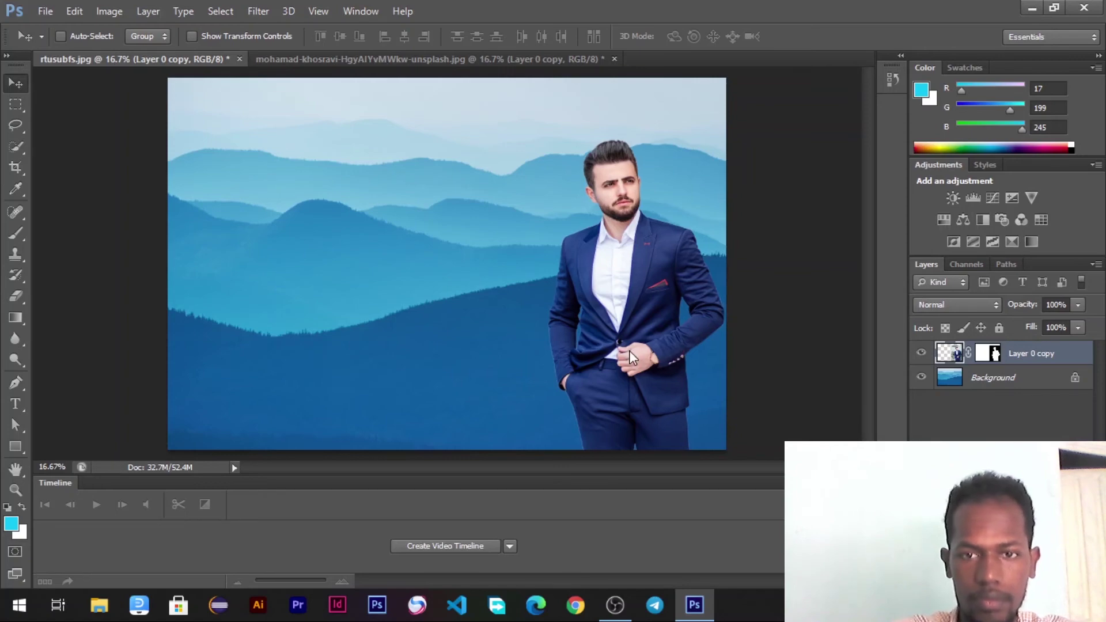
{"action": "key", "text": "shift+Left"}
{"action": "key", "text": "shift+Left"}
{"action": "key", "text": "shift+Left"}
{"action": "key", "text": "shift+Left"}
{"action": "key", "text": "shift+Left"}
{"action": "key", "text": "shift+Left"}
{"action": "key", "text": "shift+Left"}
{"action": "key", "text": "shift+Left"}
{"action": "key", "text": "shift+Left"}
{"action": "key", "text": "shift+Left"}
{"action": "key", "text": "shift+Left"}
{"action": "key", "text": "shift+Left"}
{"action": "key", "text": "shift+Left"}
{"action": "key", "text": "shift+Left"}
{"action": "key", "text": "shift+Left"}
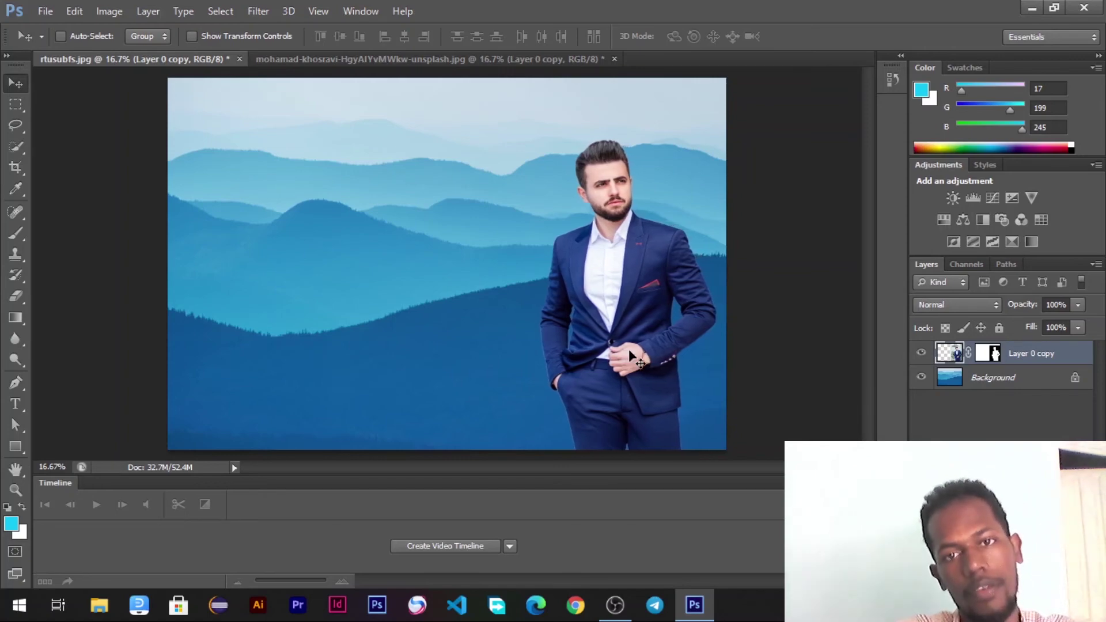
{"action": "key", "text": "shift+Right"}
{"action": "key", "text": "shift+Right"}
{"action": "key", "text": "shift+Right"}
{"action": "key", "text": "shift+Right"}
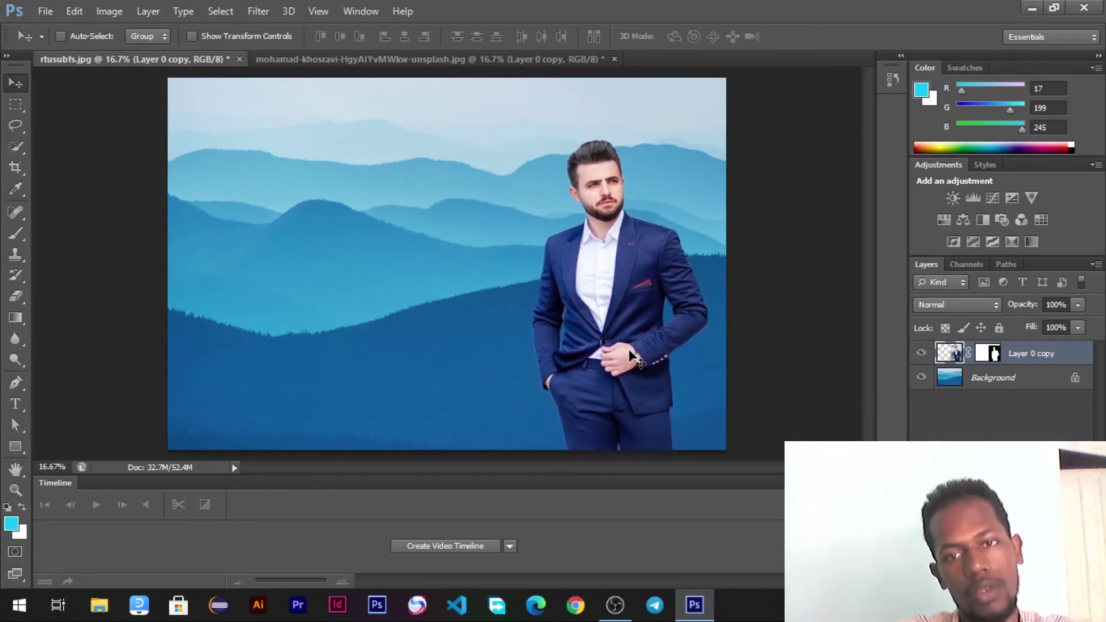
{"action": "key", "text": "shift+Right"}
{"action": "key", "text": "shift+Right"}
{"action": "key", "text": "shift+Right"}
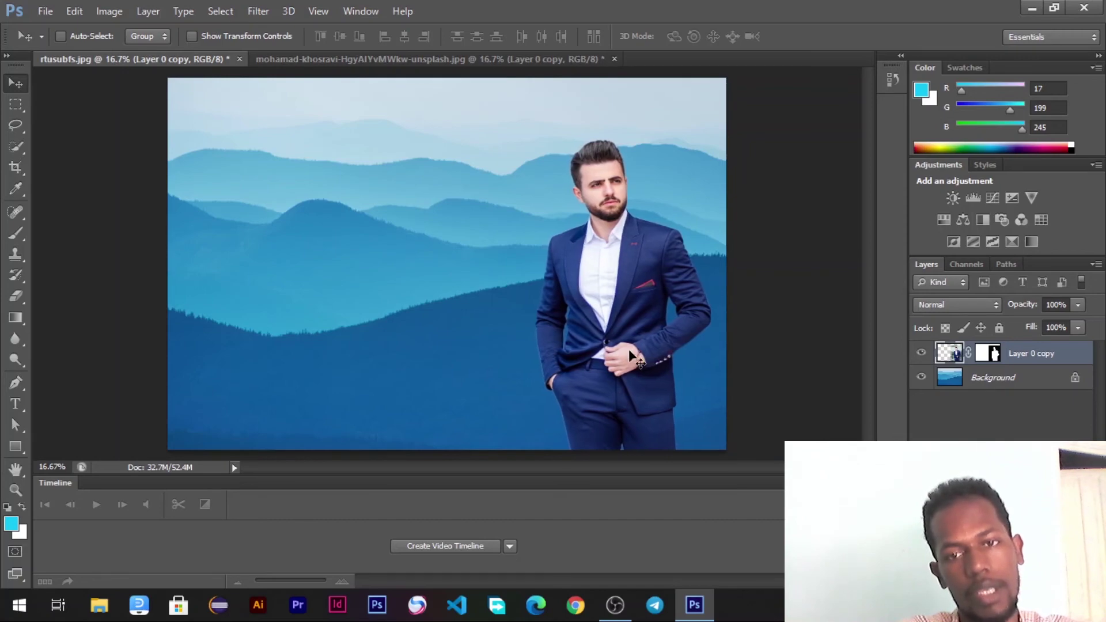
- Move the man farther left toward the middle of the landscape and slightly lower, keeping his legs cropped by the bottom edge
{"action": "key", "text": "shift+Left"}
{"action": "key", "text": "shift+Left"}
{"action": "key", "text": "shift+Left"}
{"action": "key", "text": "shift+Left"}
{"action": "key", "text": "shift+Left"}
{"action": "key", "text": "shift+Left"}
{"action": "key", "text": "shift+Left"}
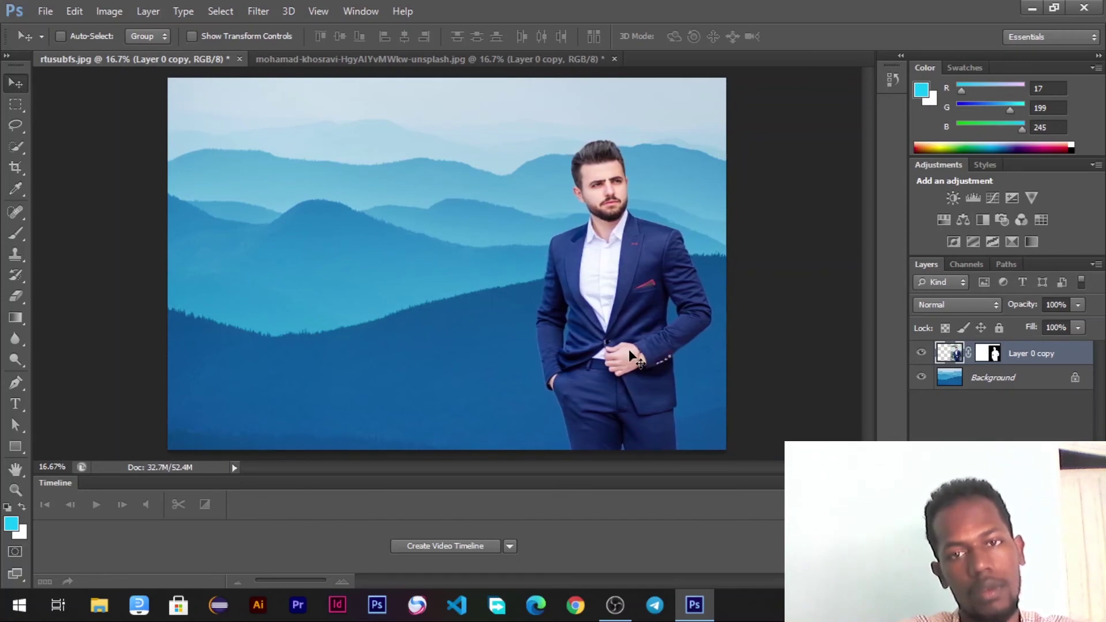
{"action": "key", "text": "shift+Left"}
{"action": "key", "text": "shift+Left"}
{"action": "key", "text": "shift+Left"}
{"action": "key", "text": "shift+Left"}
{"action": "key", "text": "shift+Left"}
{"action": "key", "text": "shift+Left"}
{"action": "key", "text": "shift+Left"}
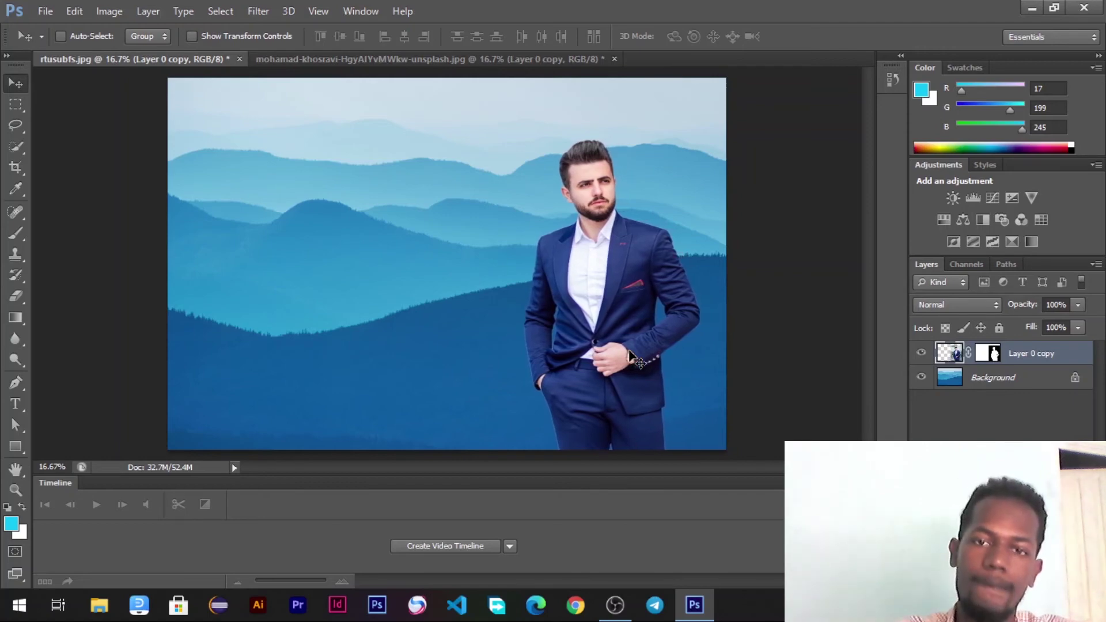
{"action": "key", "text": "shift+Left"}
{"action": "key", "text": "shift+Left"}
{"action": "key", "text": "shift+Left"}
{"action": "key", "text": "shift+Left"}
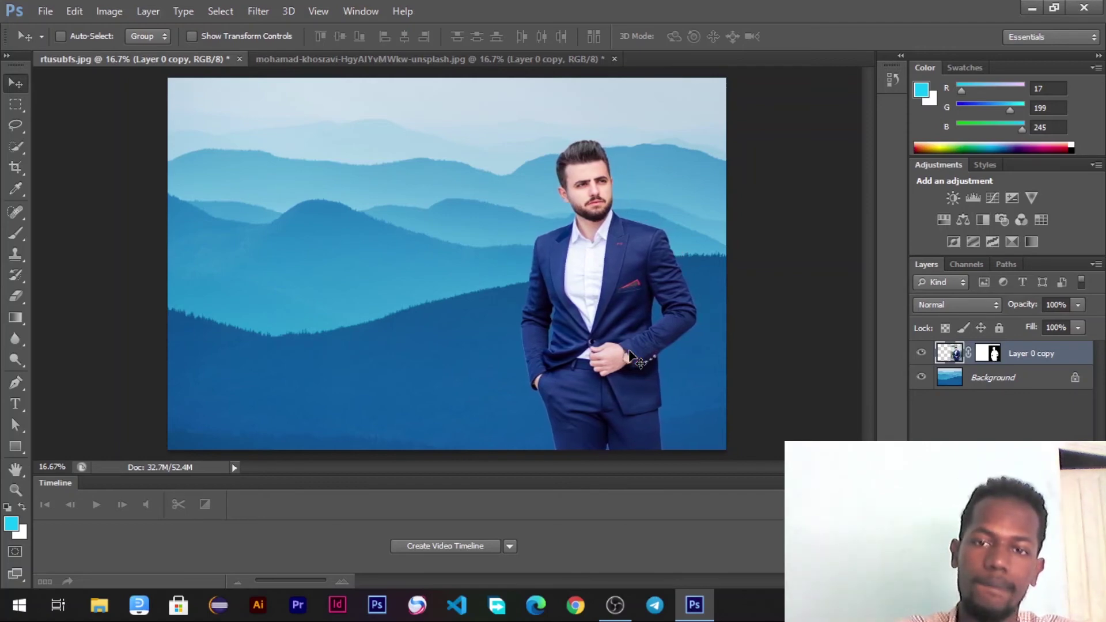
{"action": "key", "text": "shift+Left"}
{"action": "key", "text": "shift+Left"}
{"action": "key", "text": "shift+Left"}
{"action": "key", "text": "shift+Left"}
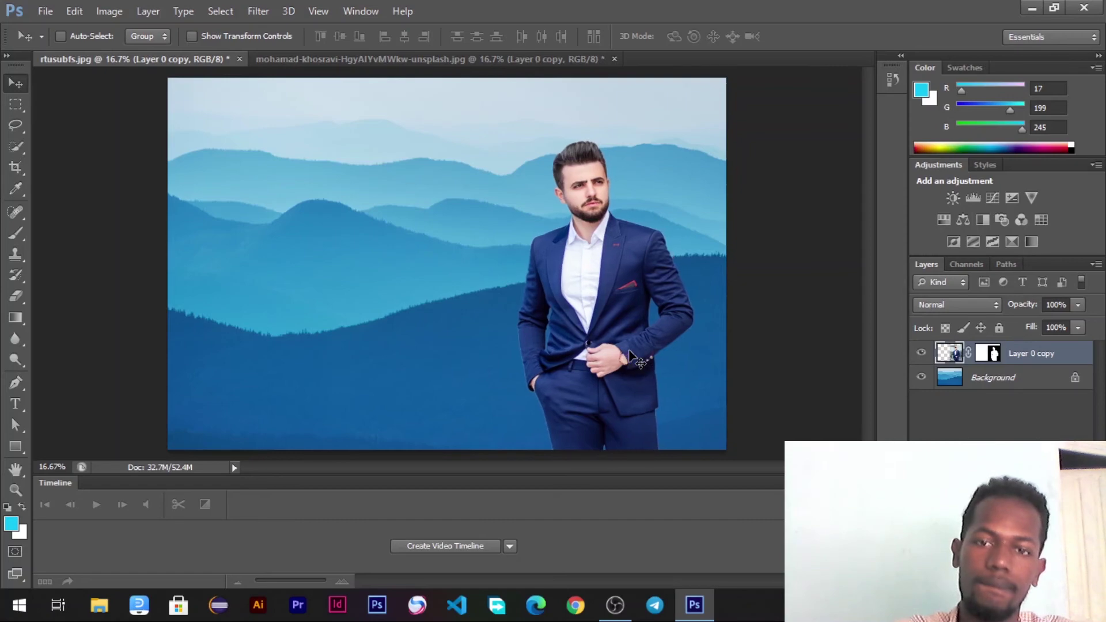
{"action": "key", "text": "shift+Left"}
{"action": "key", "text": "shift+Left"}
{"action": "key", "text": "shift+Left"}
{"action": "key", "text": "shift+Left"}
{"action": "key", "text": "shift+Left"}
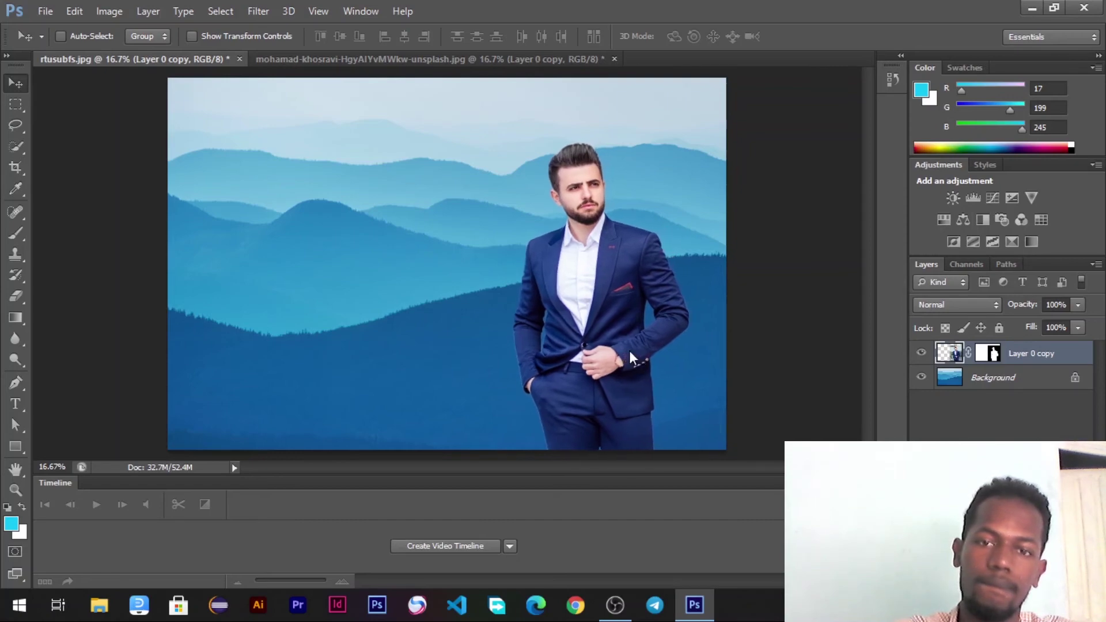
{"action": "key", "text": "shift+Left"}
{"action": "key", "text": "shift+Left"}
{"action": "key", "text": "shift+Left"}
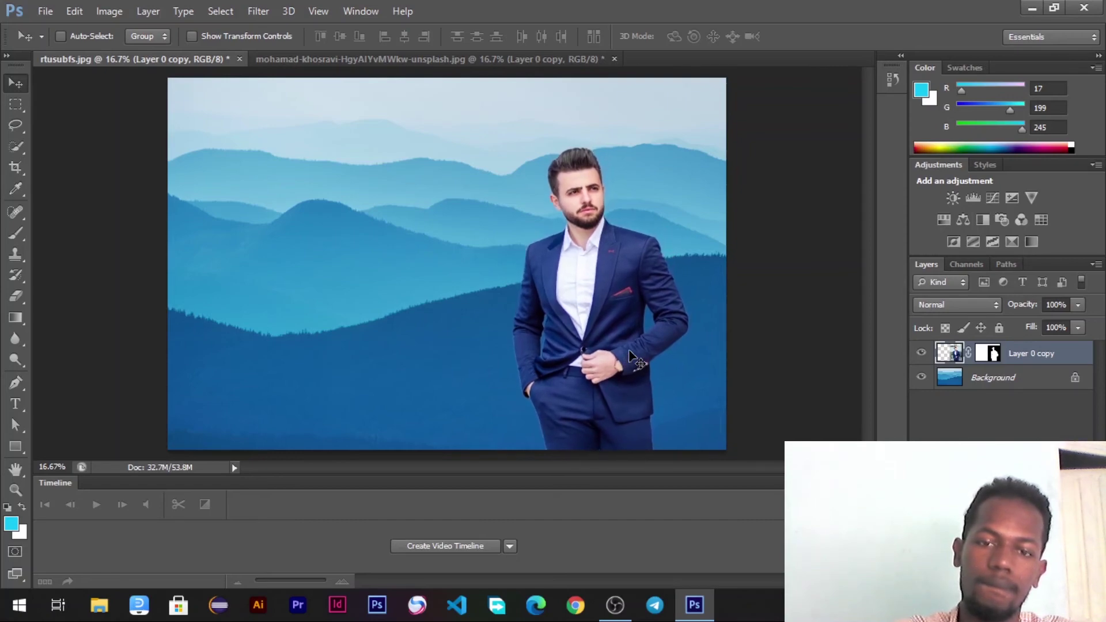
{"action": "key", "text": "shift+Left"}
{"action": "key", "text": "shift+Left"}
{"action": "key", "text": "shift+Left"}
{"action": "key", "text": "shift+Left"}
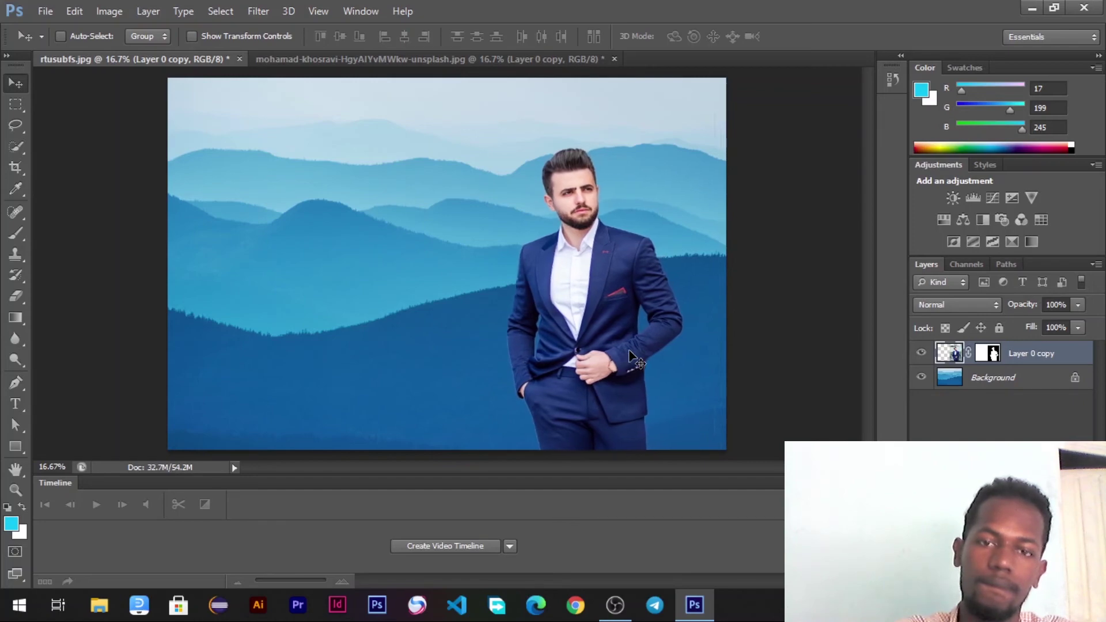
{"action": "key", "text": "shift+Down"}
{"action": "key", "text": "shift+Down"}
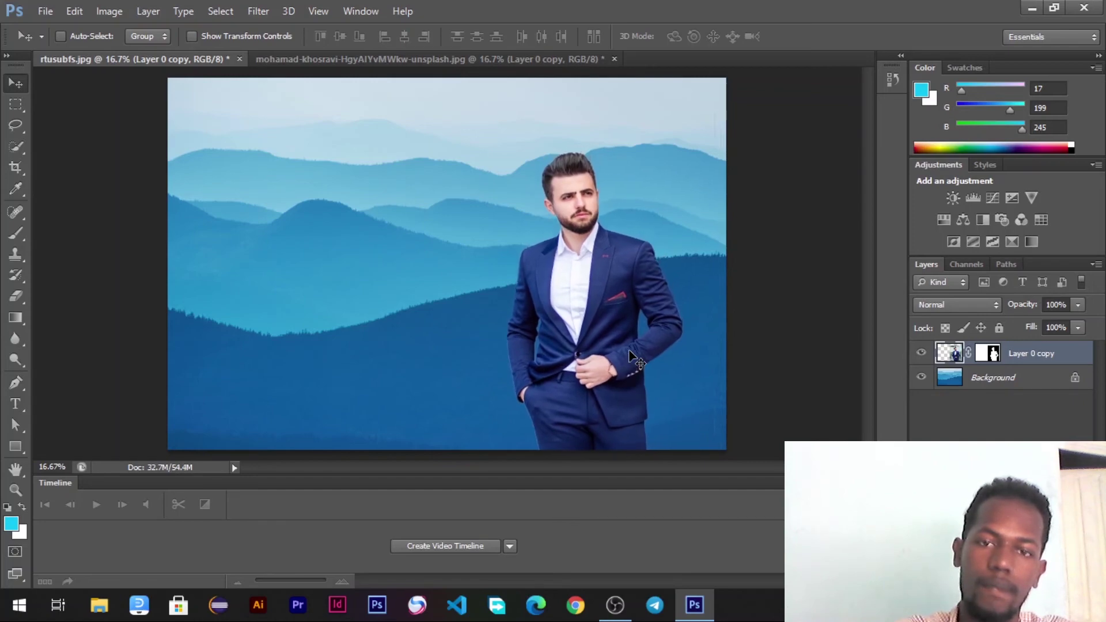
{"action": "key", "text": "shift+Down"}
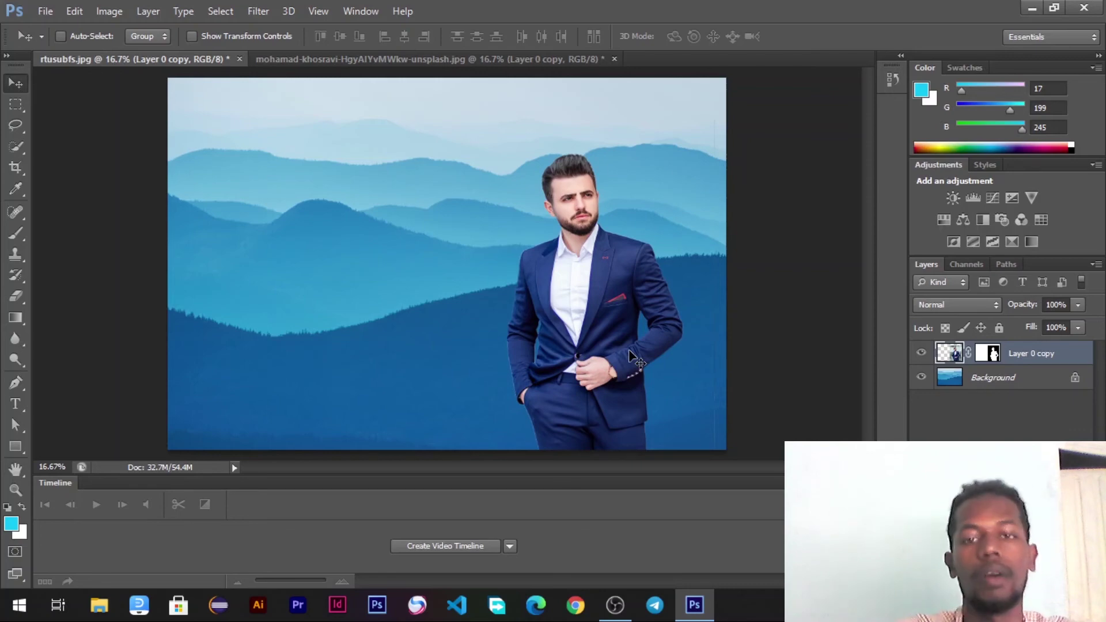
- Fine-tune the man's horizontal position with small shifts right and back left in the right half of the landscape
{"action": "key", "text": "shift+Right"}
{"action": "key", "text": "shift+Right"}
{"action": "key", "text": "shift+Right"}
{"action": "key", "text": "shift+Right"}
{"action": "key", "text": "shift+Right"}
{"action": "key", "text": "shift+Right"}
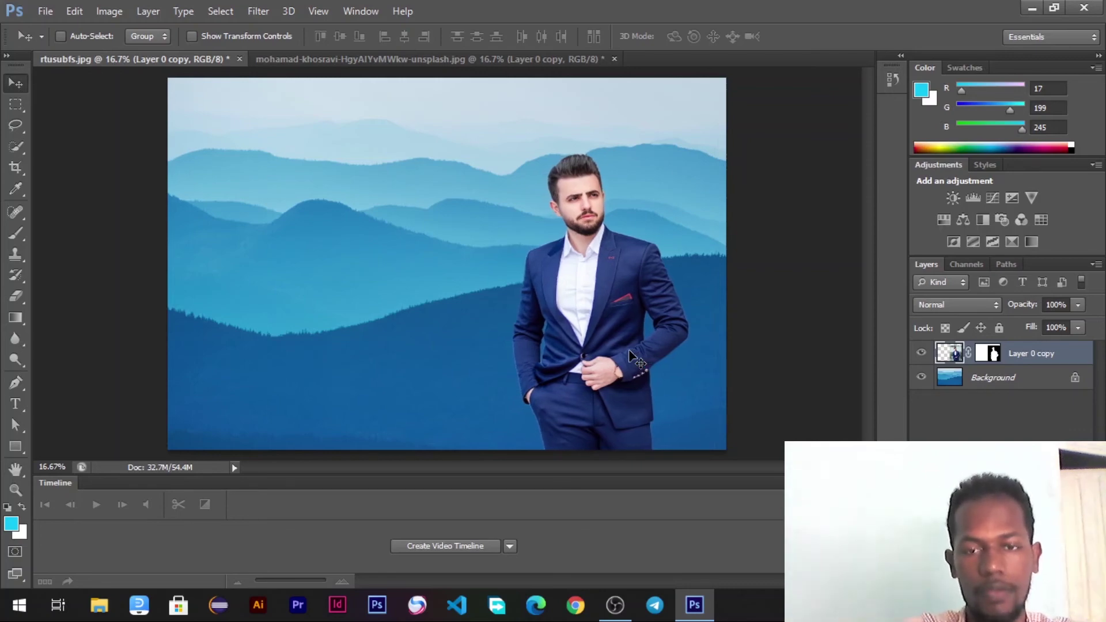
{"action": "key", "text": "shift+Right"}
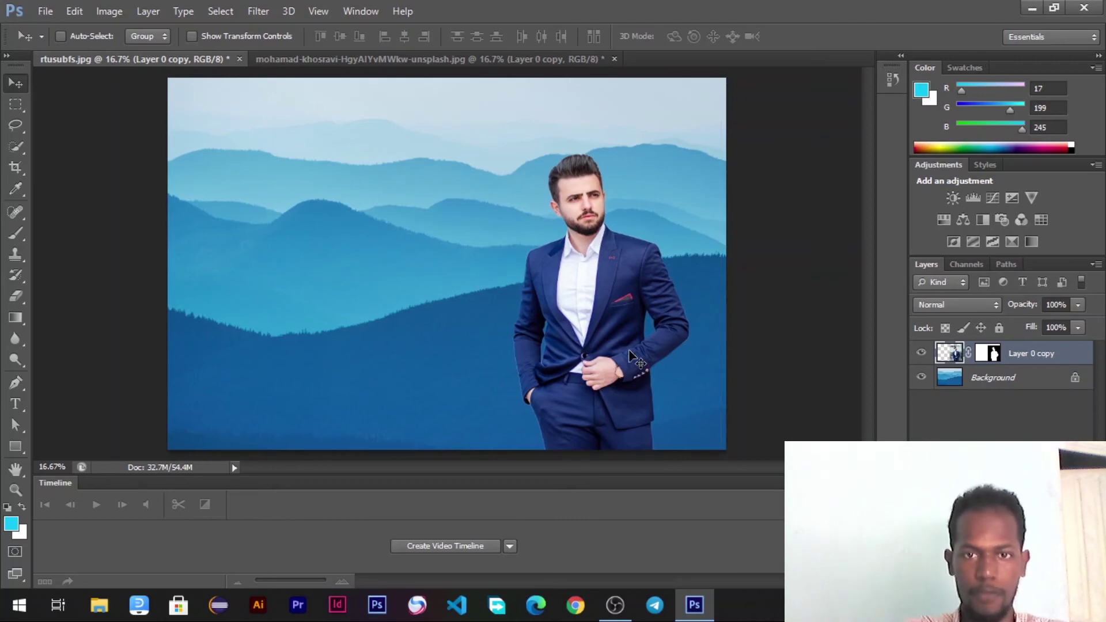
{"action": "key", "text": "shift+Right"}
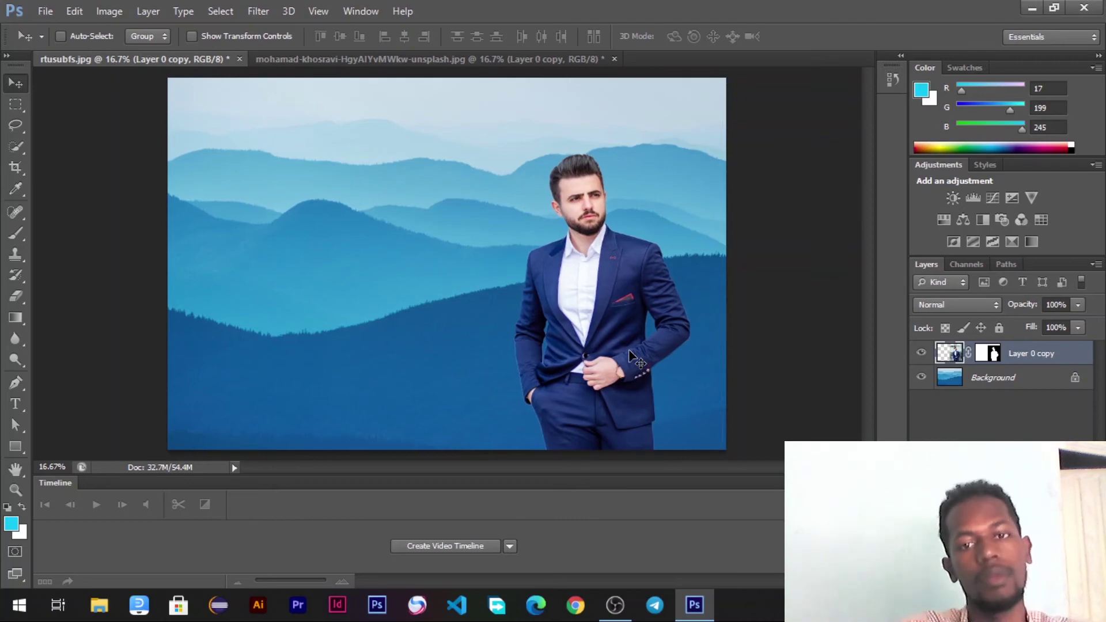
{"action": "key", "text": "shift+Left"}
{"action": "key", "text": "shift+Left"}
{"action": "key", "text": "shift+Left"}
{"action": "key", "text": "shift+Left"}
{"action": "key", "text": "shift+Left"}
{"action": "key", "text": "shift+Left"}
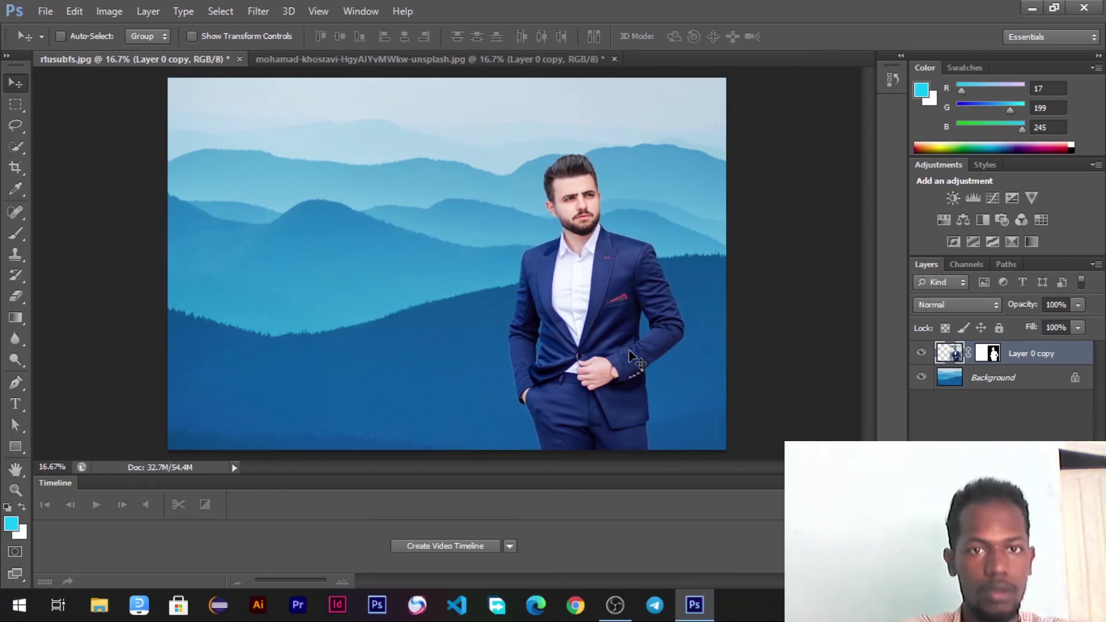
- Start saving the composite under a new name and choose the Photoshop Tut folder on the Desktop as its location
{"action": "left_click", "coordinate": [45, 10]}
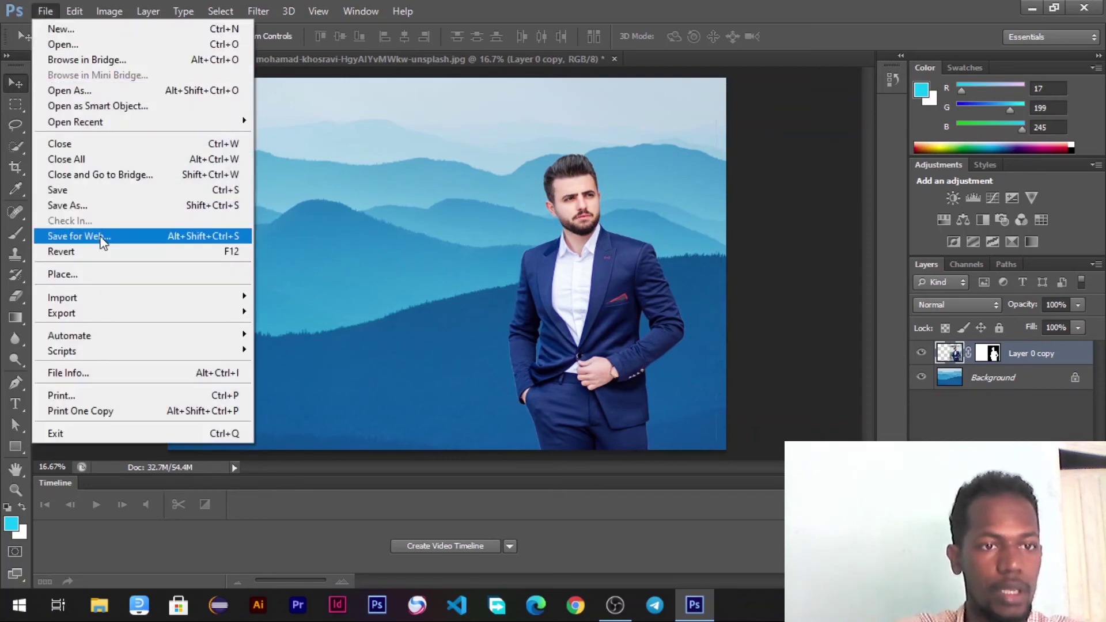
{"action": "left_click", "coordinate": [101, 206]}
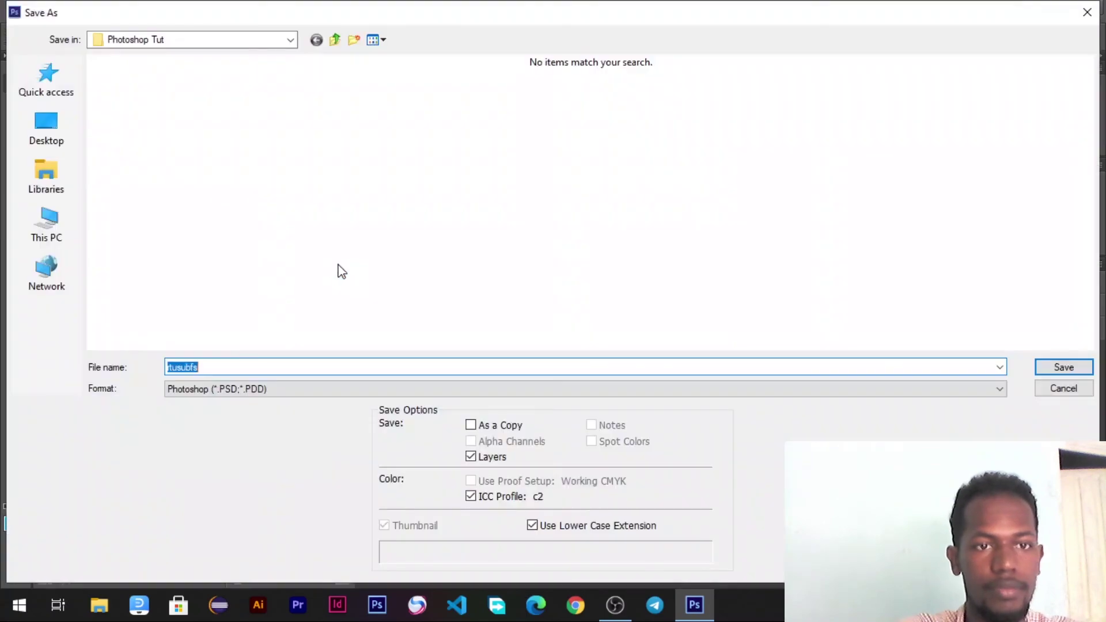
{"action": "left_click", "coordinate": [73, 134]}
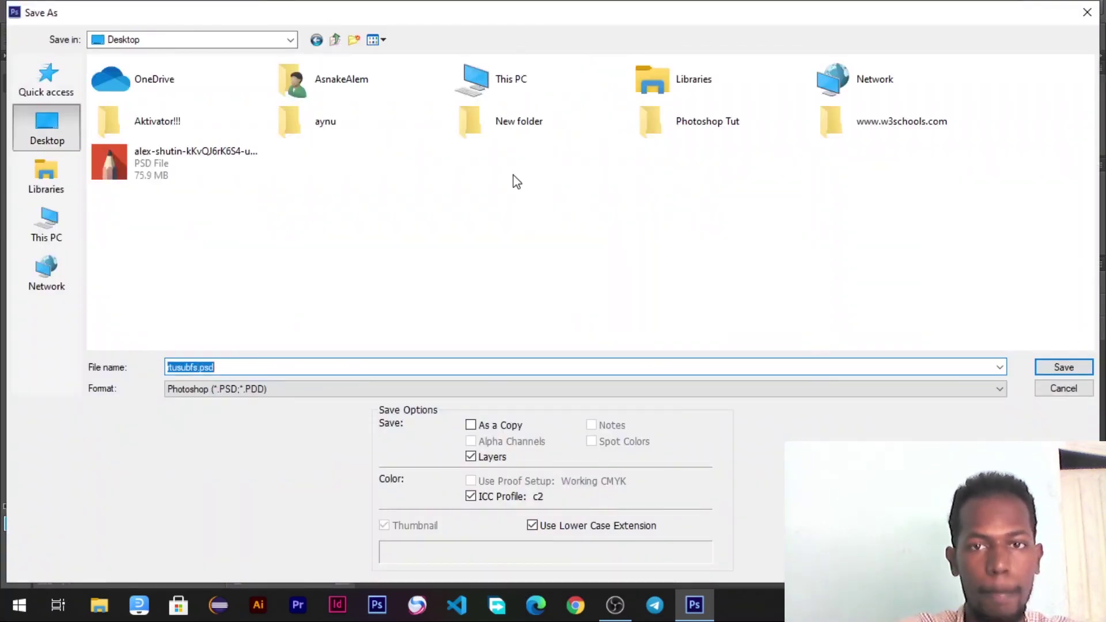
{"action": "double_click", "coordinate": [729, 121]}
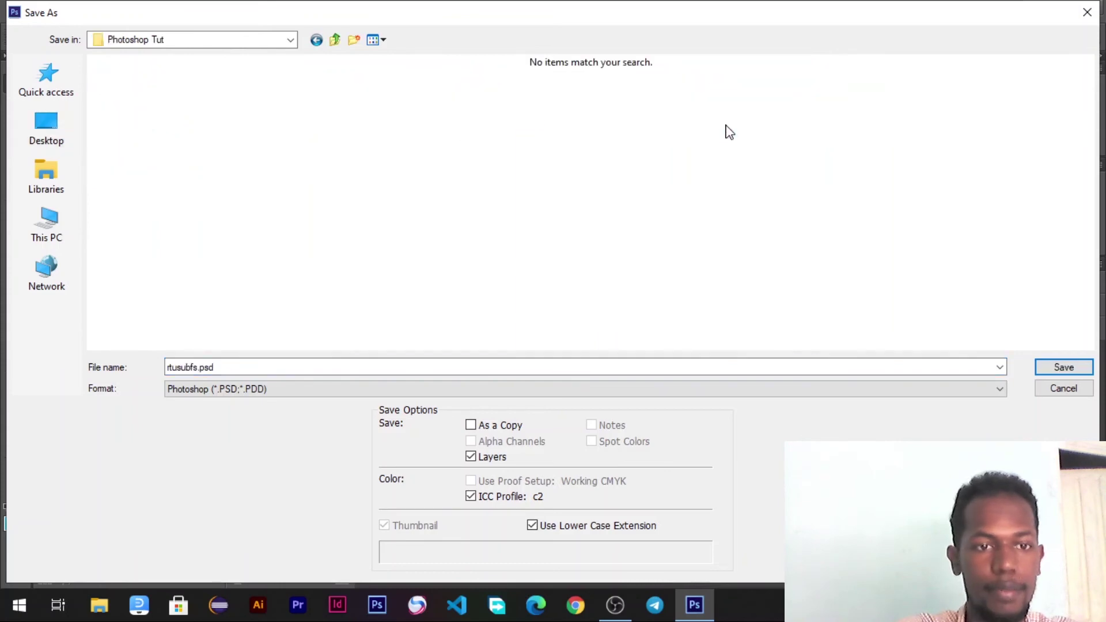
- Replace the proposed file name with selectNbackgraund
{"action": "double_click", "coordinate": [246, 368]}
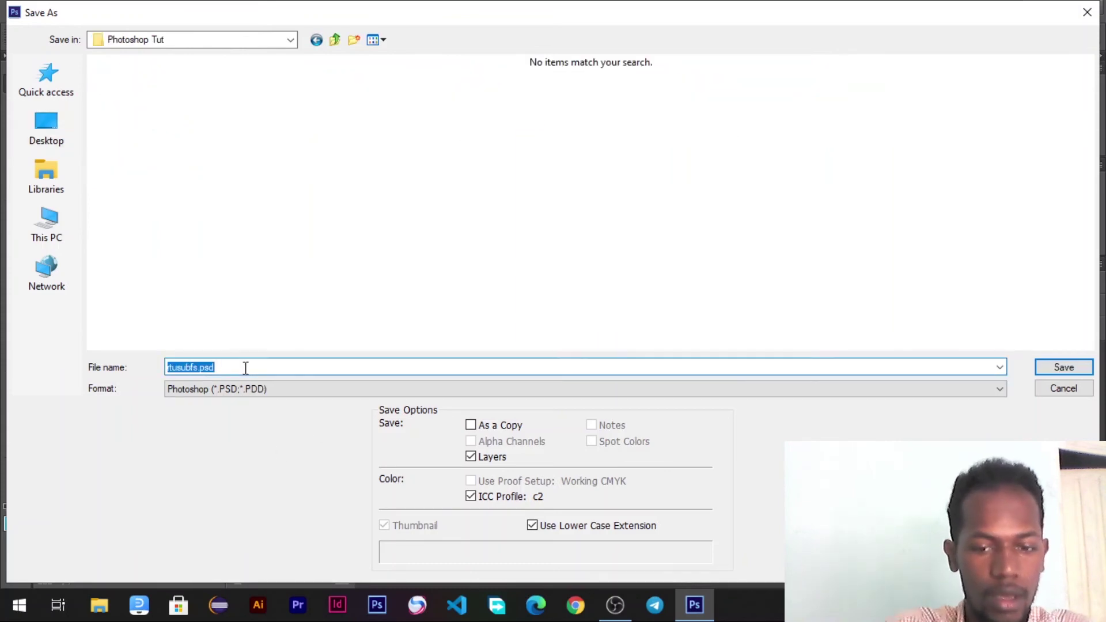
{"action": "type", "text": "s"}
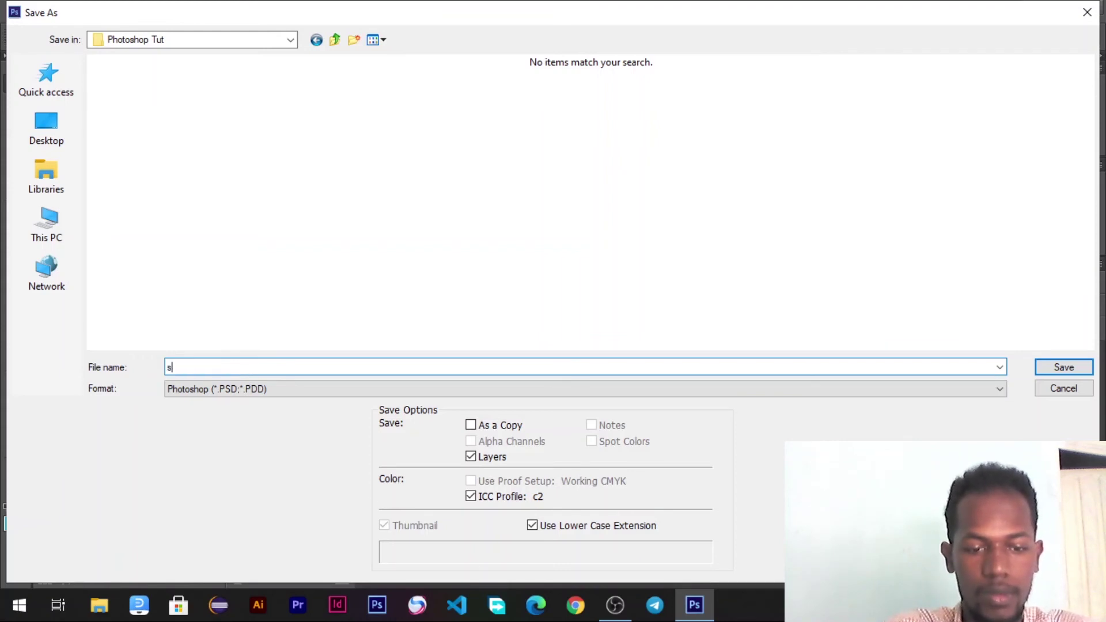
{"action": "type", "text": "elect"}
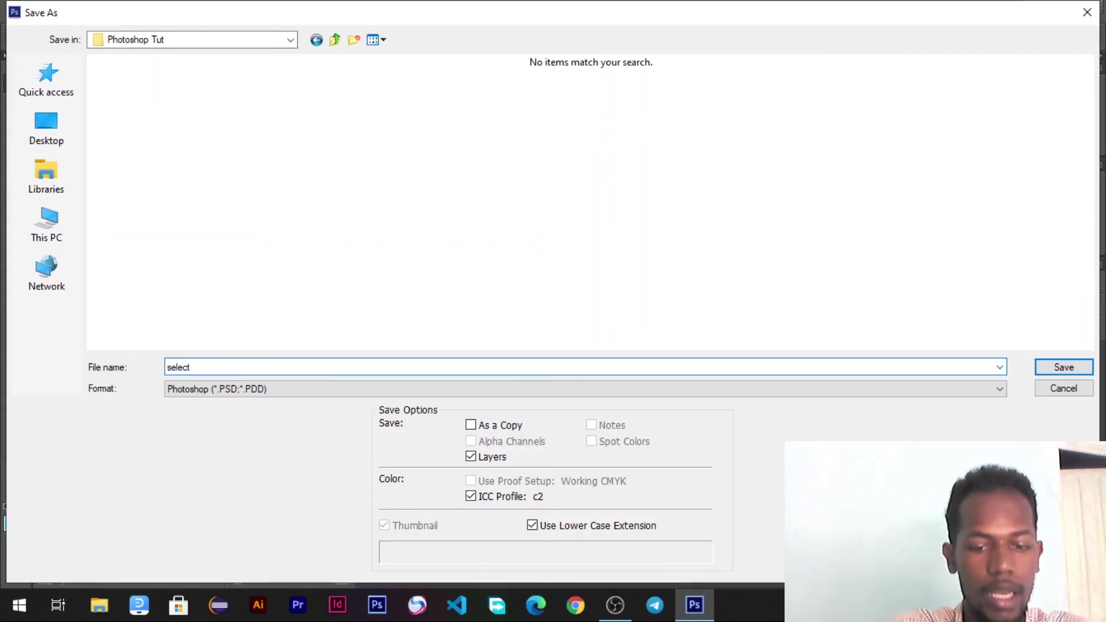
{"action": "type", "text": "ed i"}
{"action": "key", "text": "BackSpace"}
{"action": "key", "text": "BackSpace"}
{"action": "key", "text": "BackSpace"}
{"action": "key", "text": "BackSpace"}
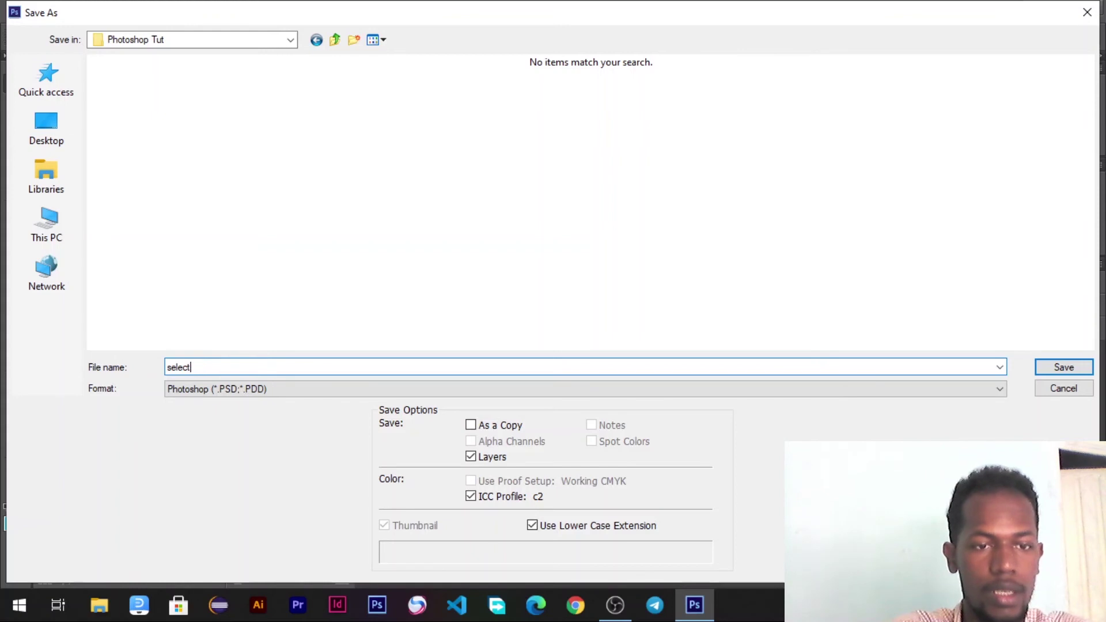
{"action": "type", "text": "N"}
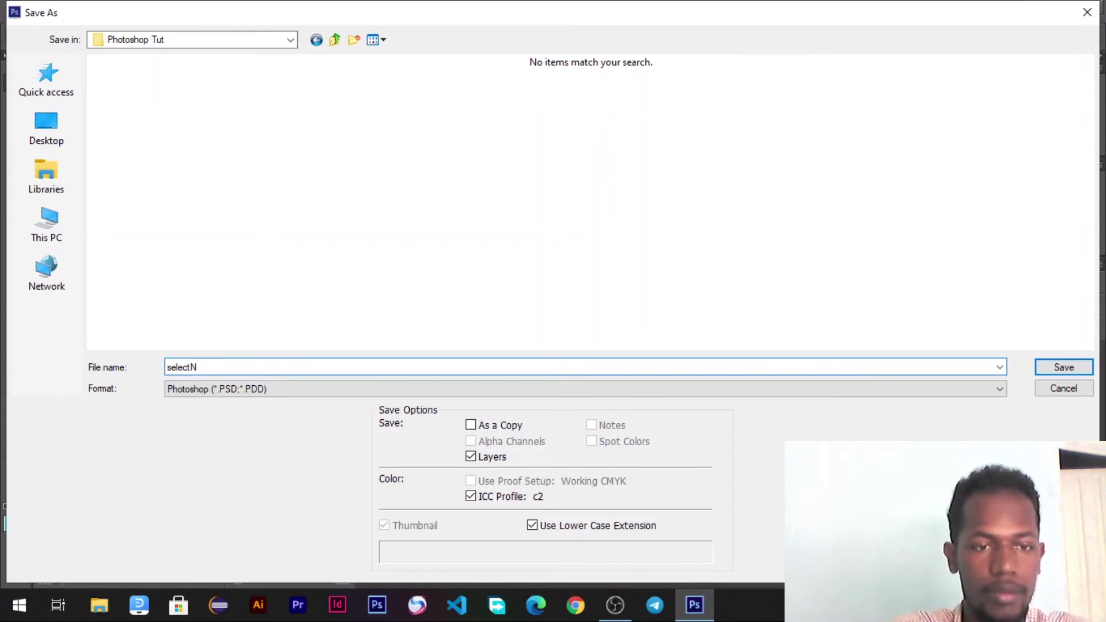
{"action": "type", "text": "ba"}
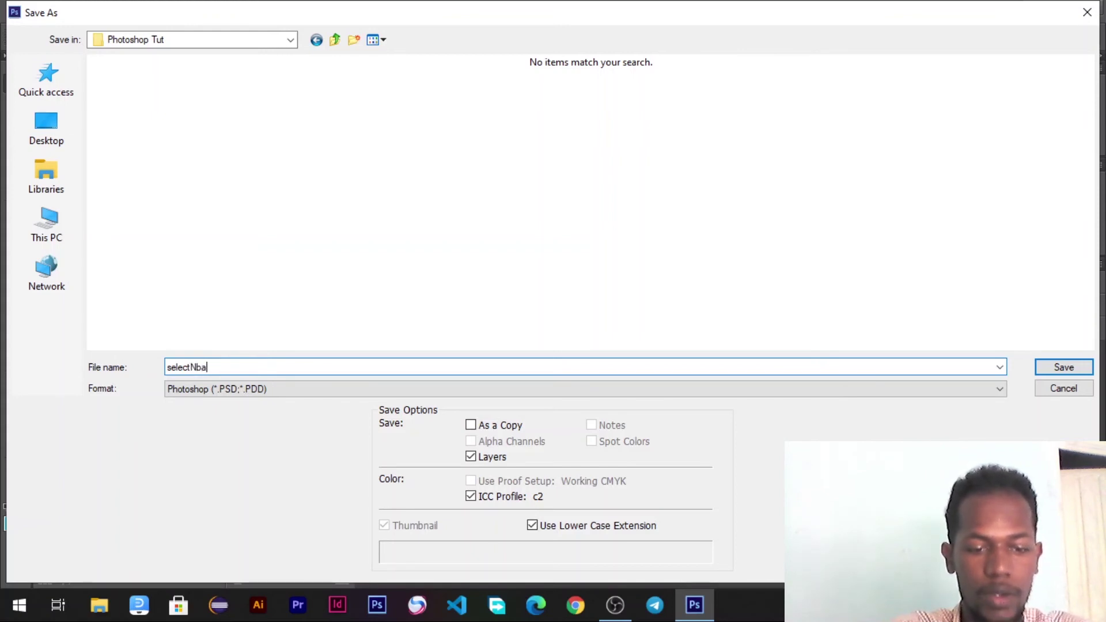
{"action": "type", "text": "ckgrau"}
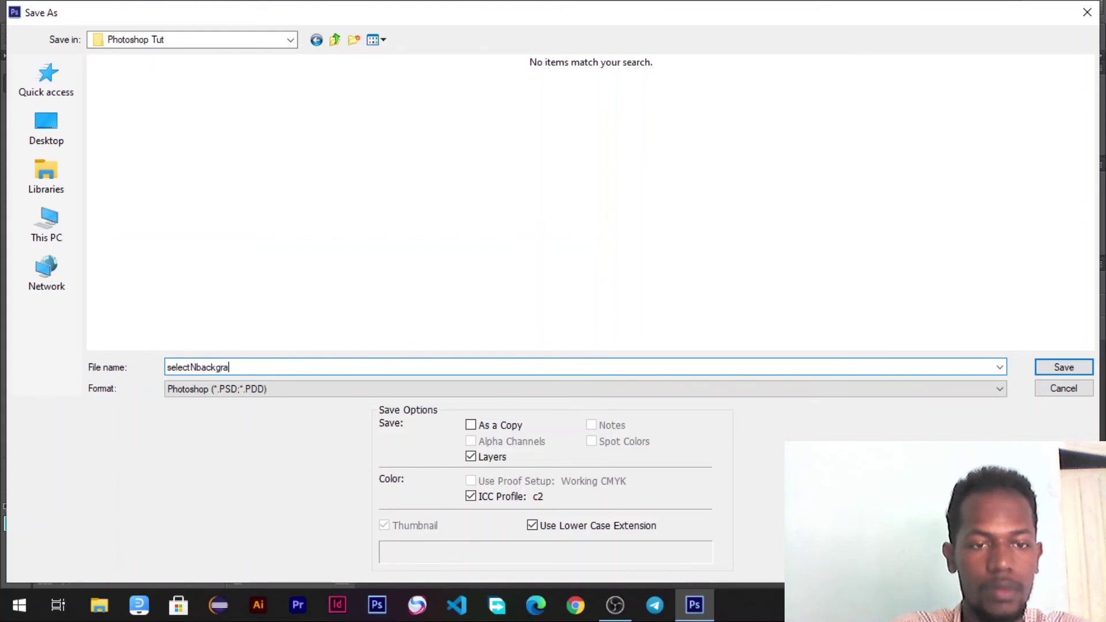
{"action": "key", "text": "BackSpace"}
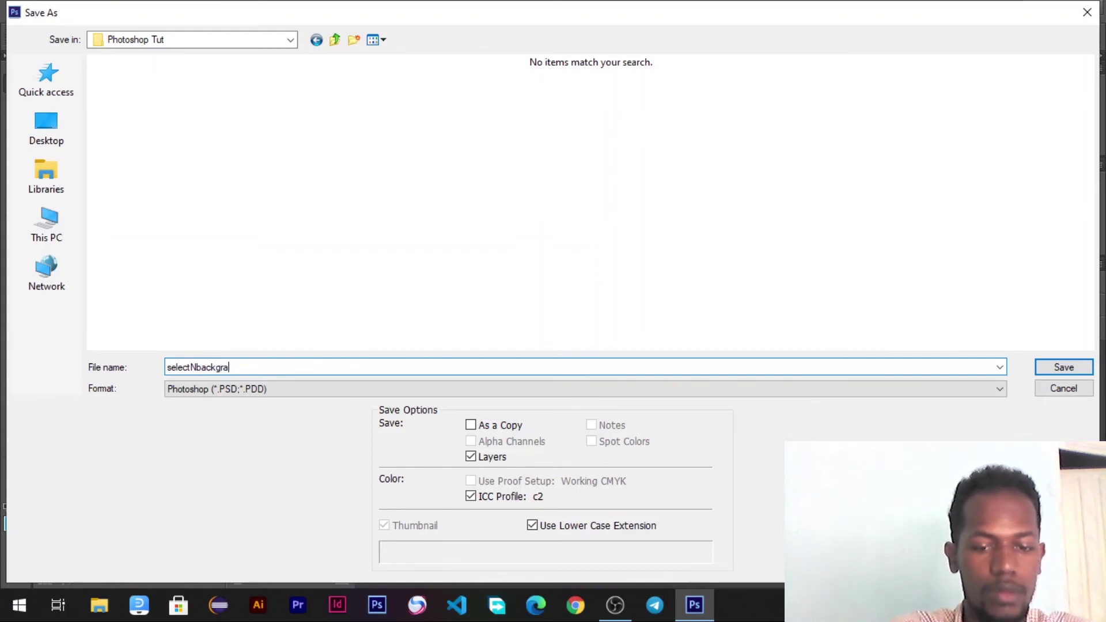
{"action": "type", "text": "un"}
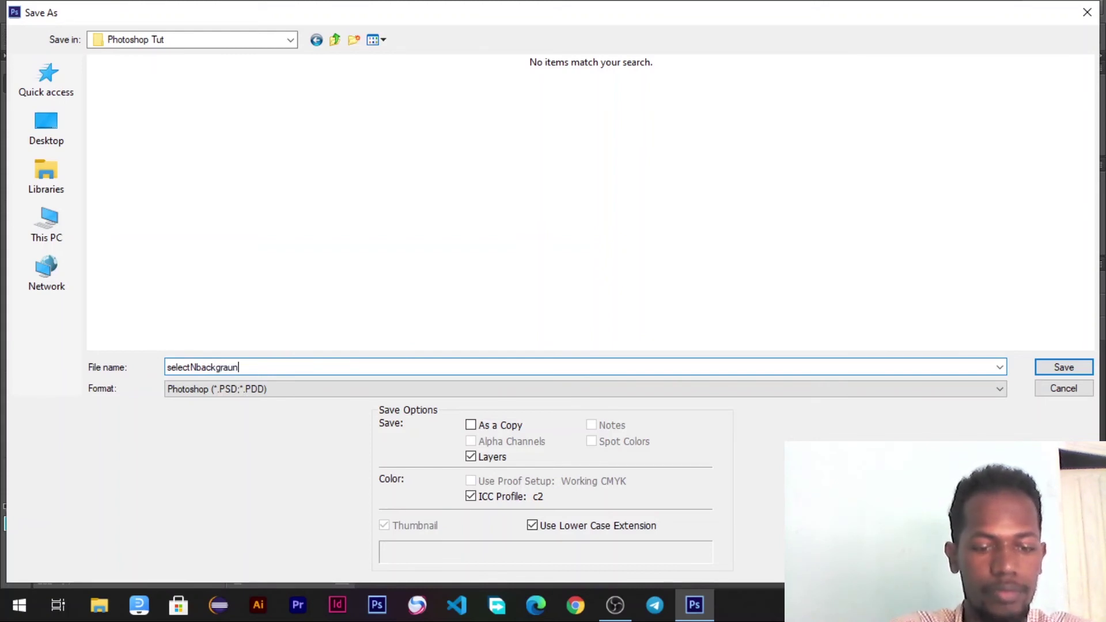
{"action": "type", "text": "d"}
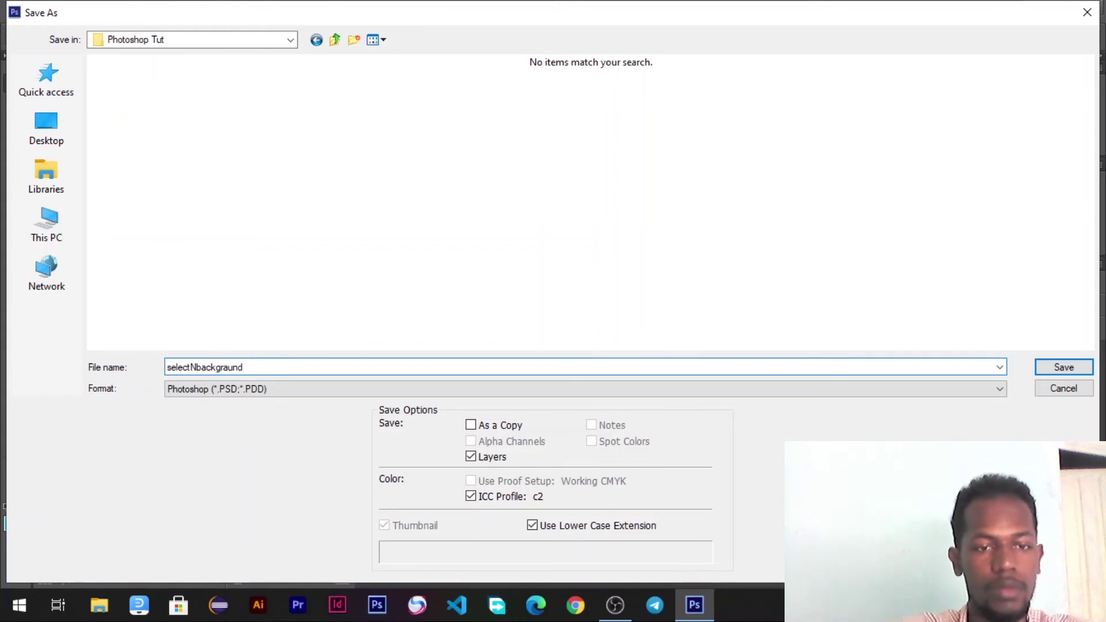
- Set the file format to JPEG and save the composite with quality 8 (High) and progressive format at 3 scans
{"action": "left_click", "coordinate": [242, 392]}
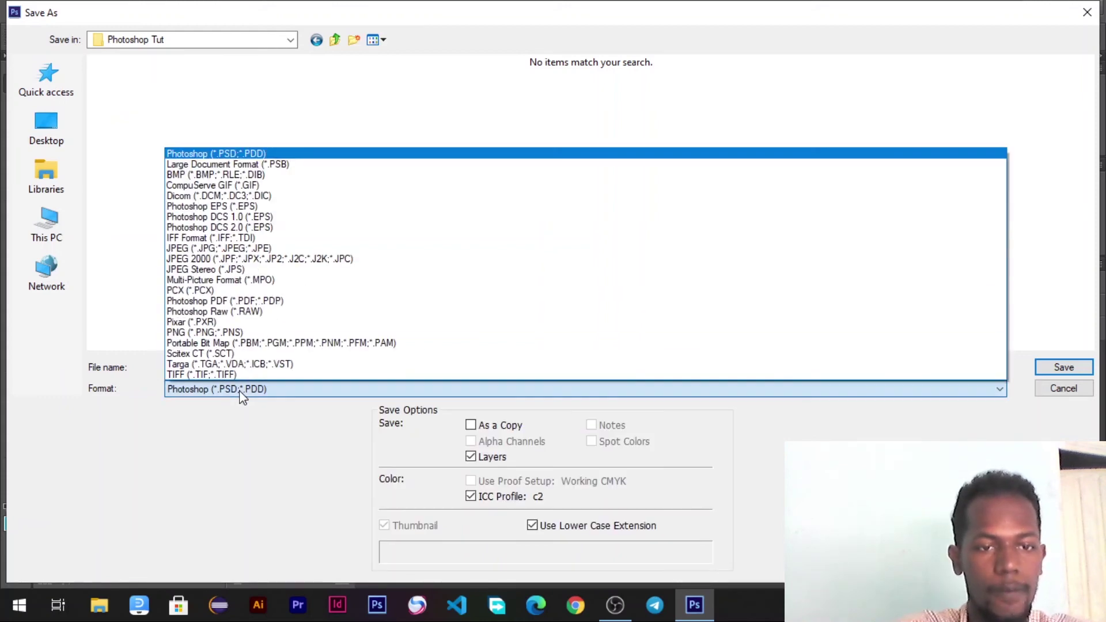
{"action": "left_click", "coordinate": [306, 249]}
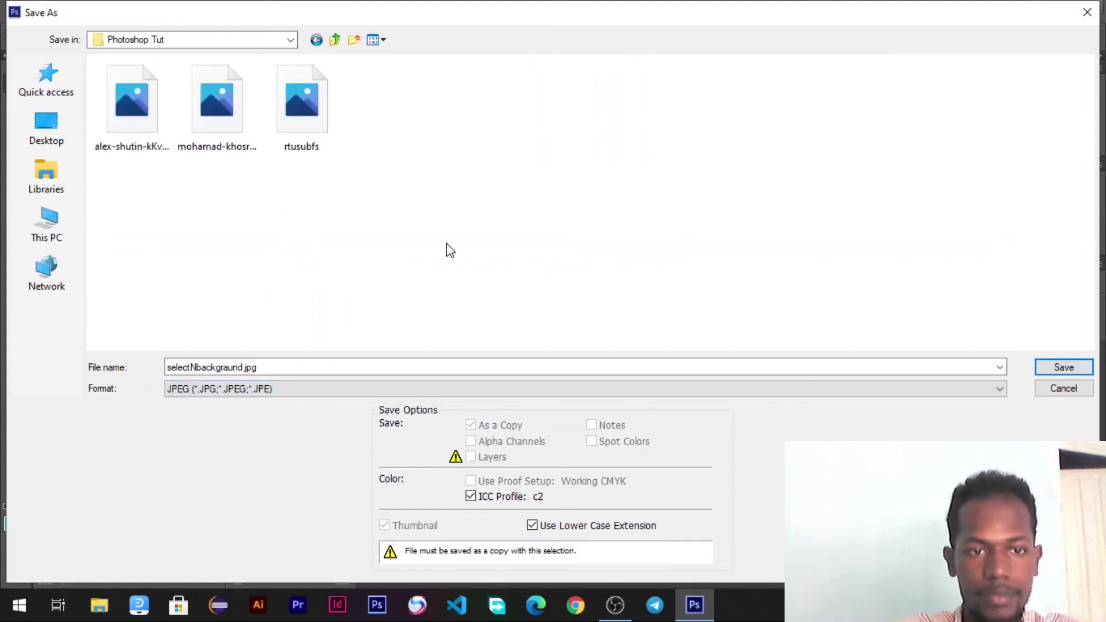
{"action": "key", "text": "Return"}
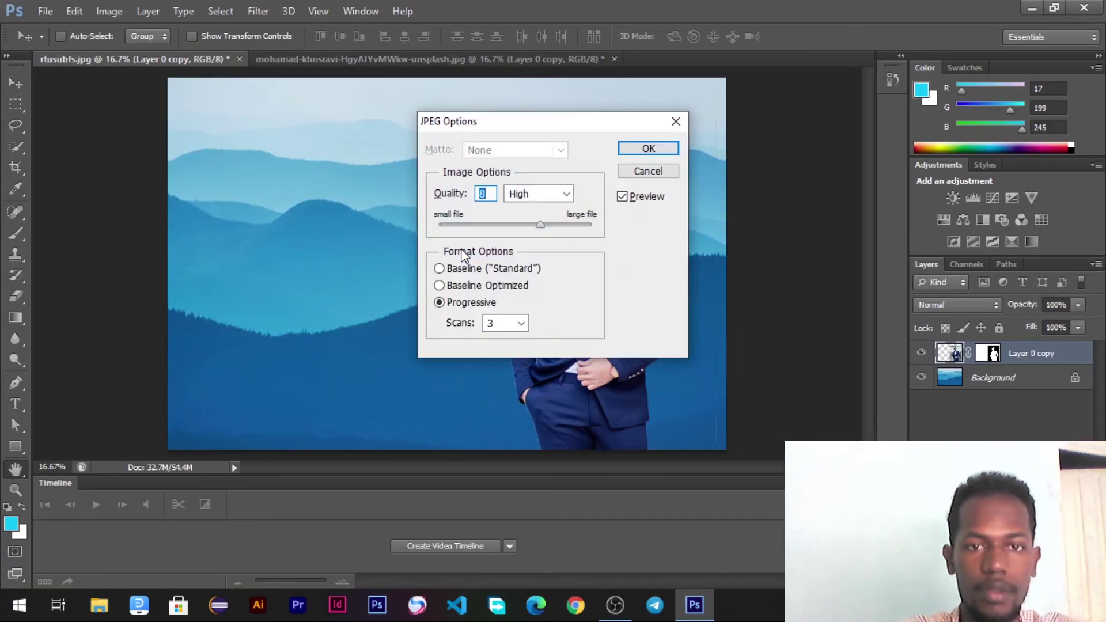
{"action": "key", "text": "Return"}
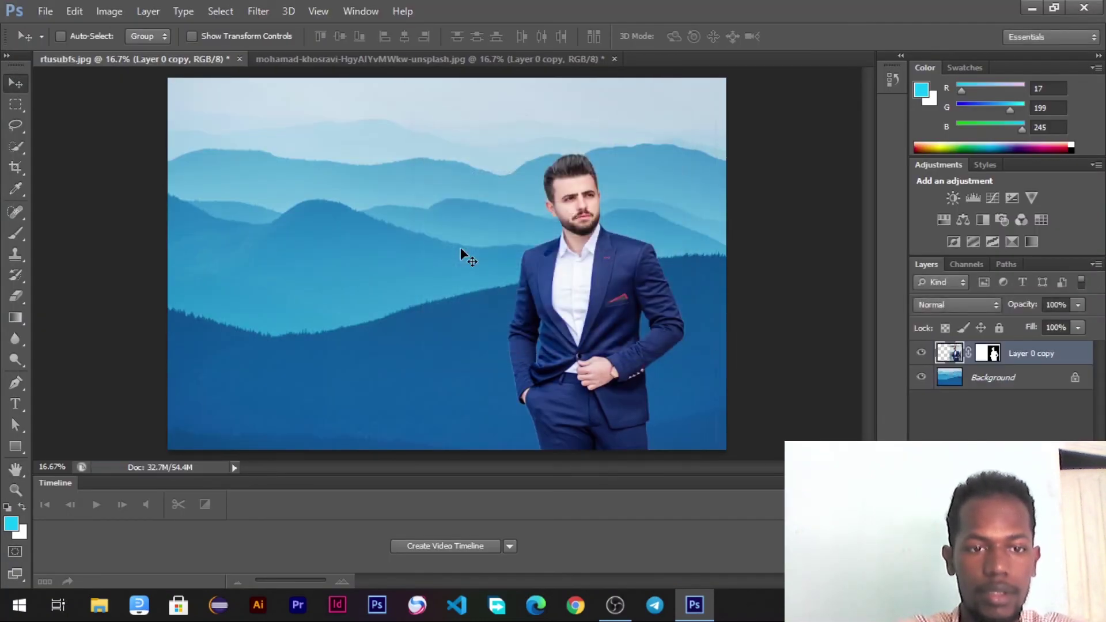
- Quit Photoshop without saving changes to the man's photo document or to rtusubfs.jpg
{"action": "left_click", "coordinate": [1083, 7]}
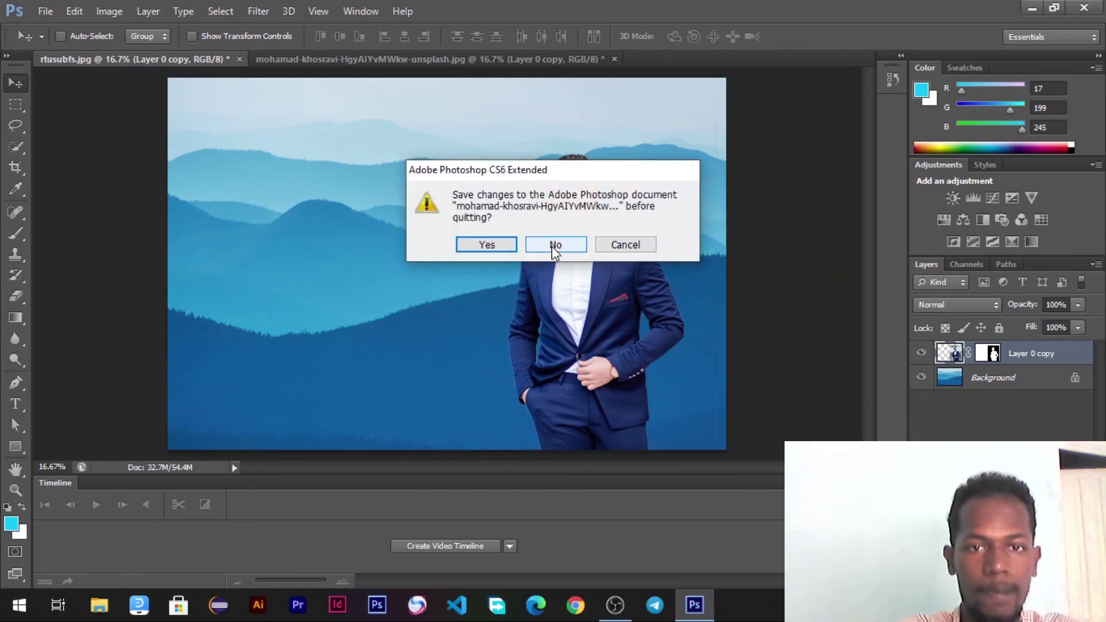
{"action": "left_click", "coordinate": [555, 245]}
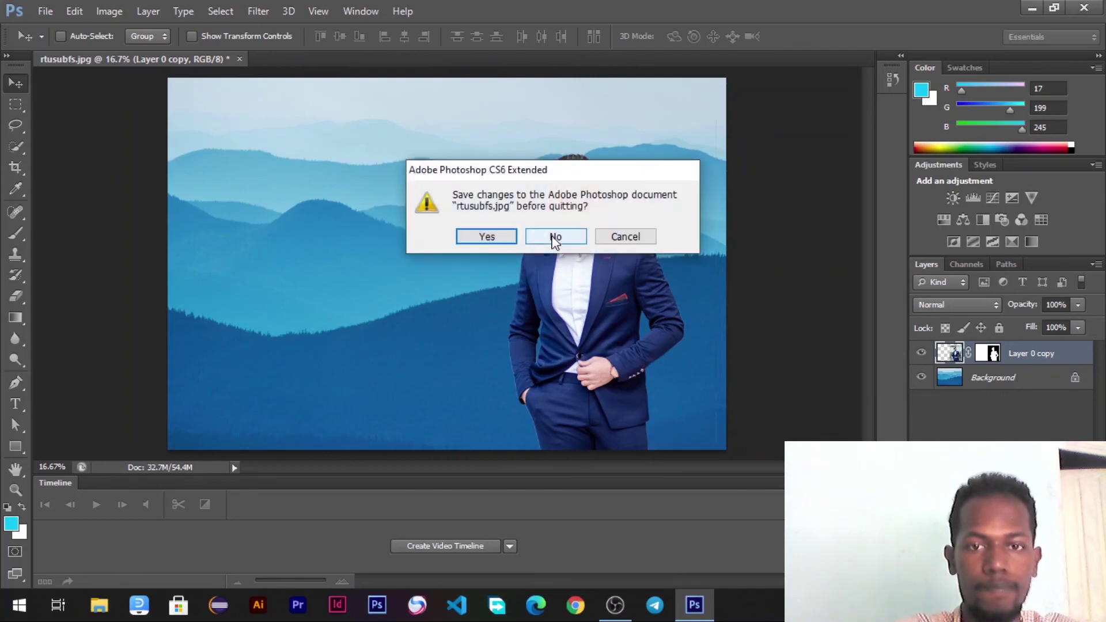
{"action": "left_click", "coordinate": [553, 238]}
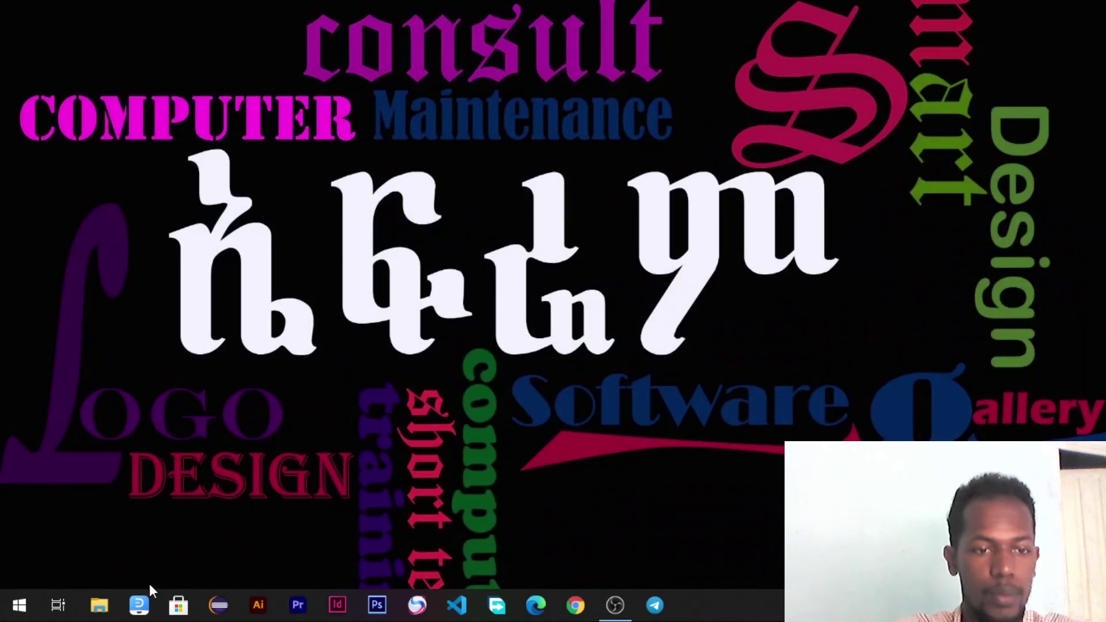
- In File Explorer, go to the Photoshop Tut folder on the Desktop and open the exported selectNbackgraund image
{"action": "left_click", "coordinate": [98, 612]}
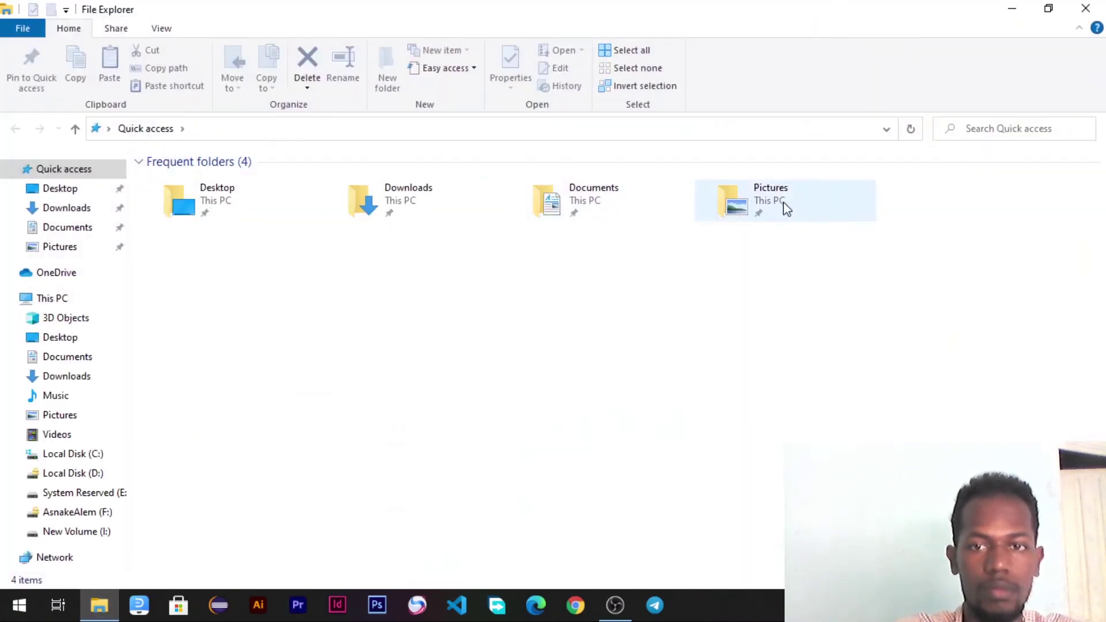
{"action": "double_click", "coordinate": [222, 205]}
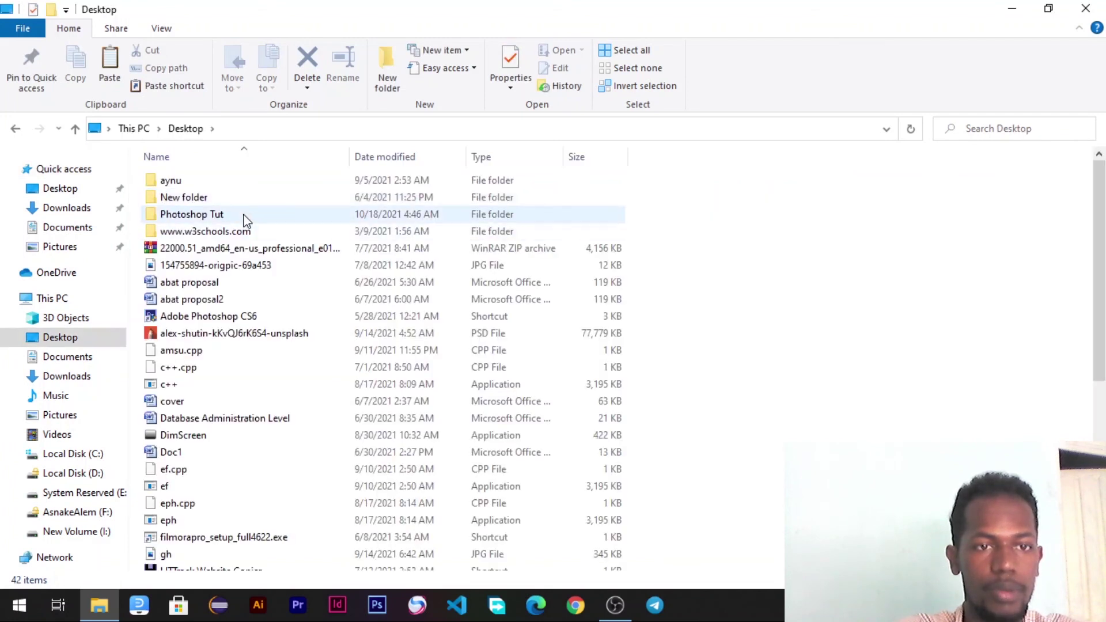
{"action": "double_click", "coordinate": [231, 215]}
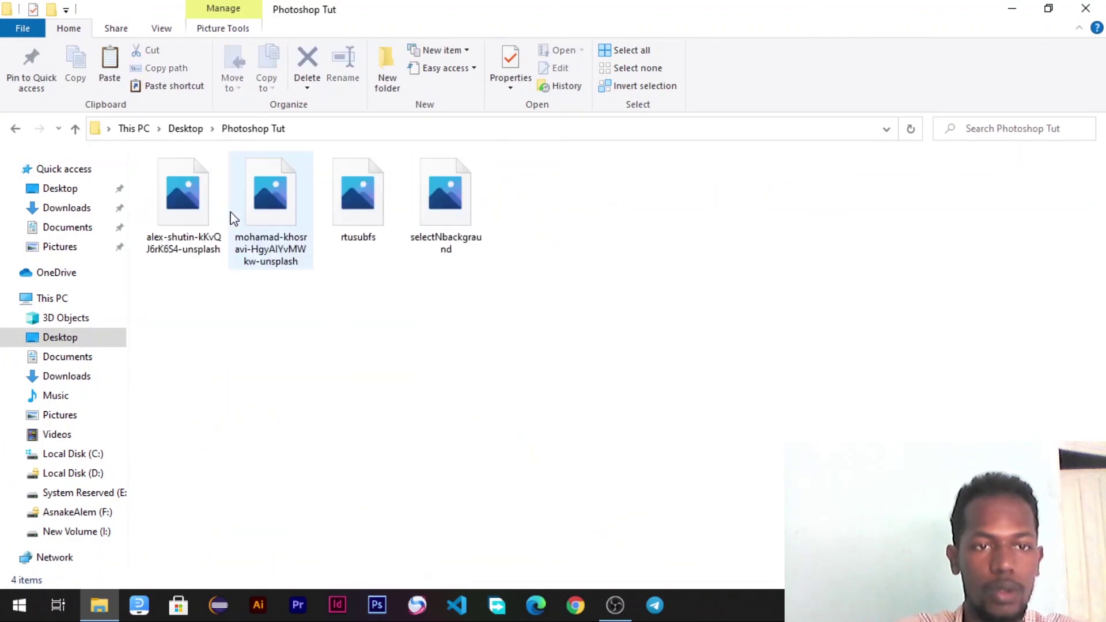
{"action": "left_click", "coordinate": [455, 233]}
{"action": "double_click", "coordinate": [456, 233]}
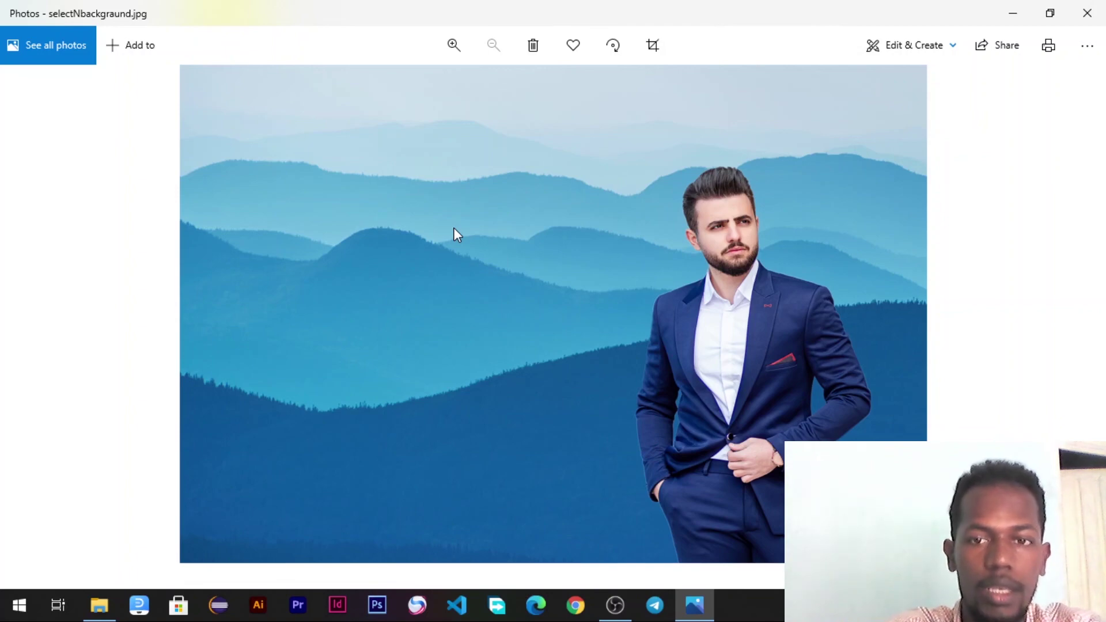
- Compare the exported composite with the original mountain background and the man's source photo, and close the image viewer
{"action": "key", "text": "Right"}
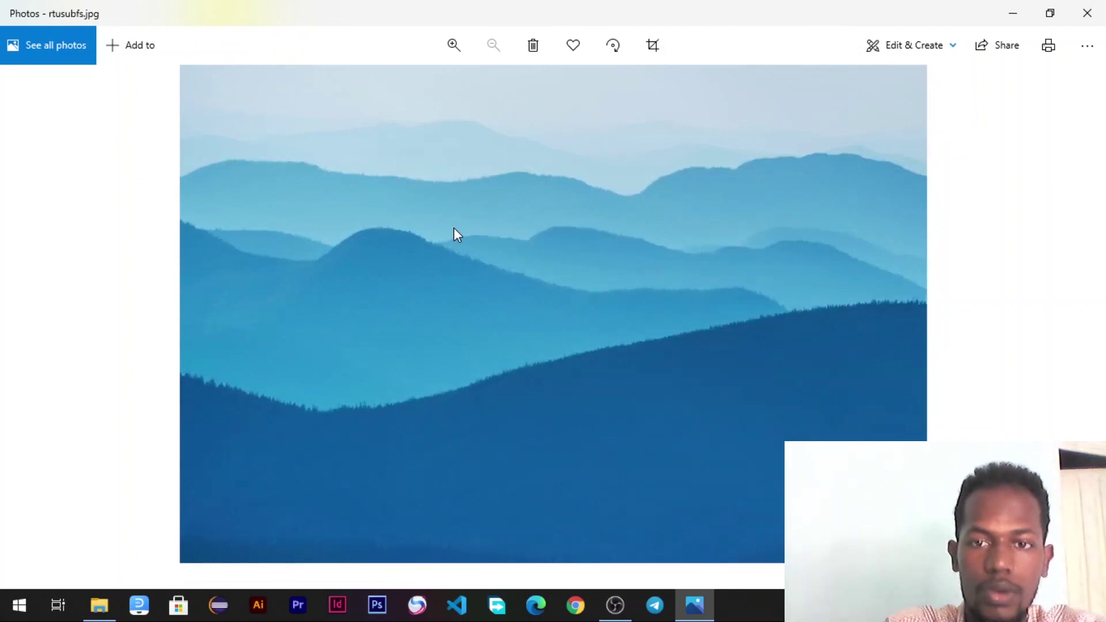
{"action": "key", "text": "Right"}
{"action": "key", "text": "Left"}
{"action": "key", "text": "Right"}
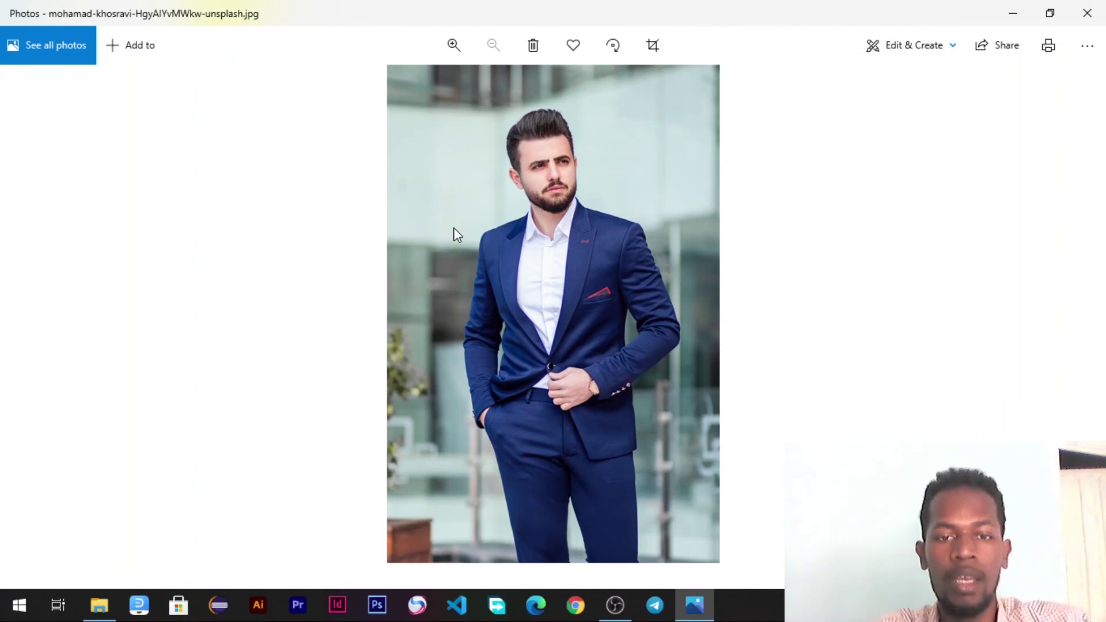
{"action": "key", "text": "Right"}
{"action": "key", "text": "Right"}
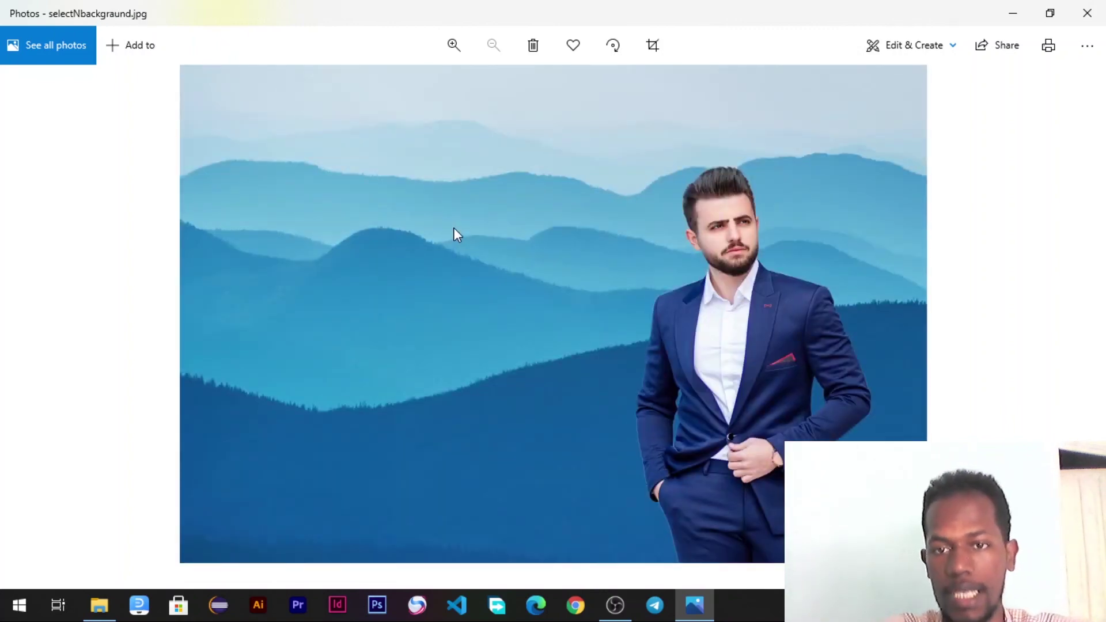
{"action": "left_click", "coordinate": [1087, 13]}
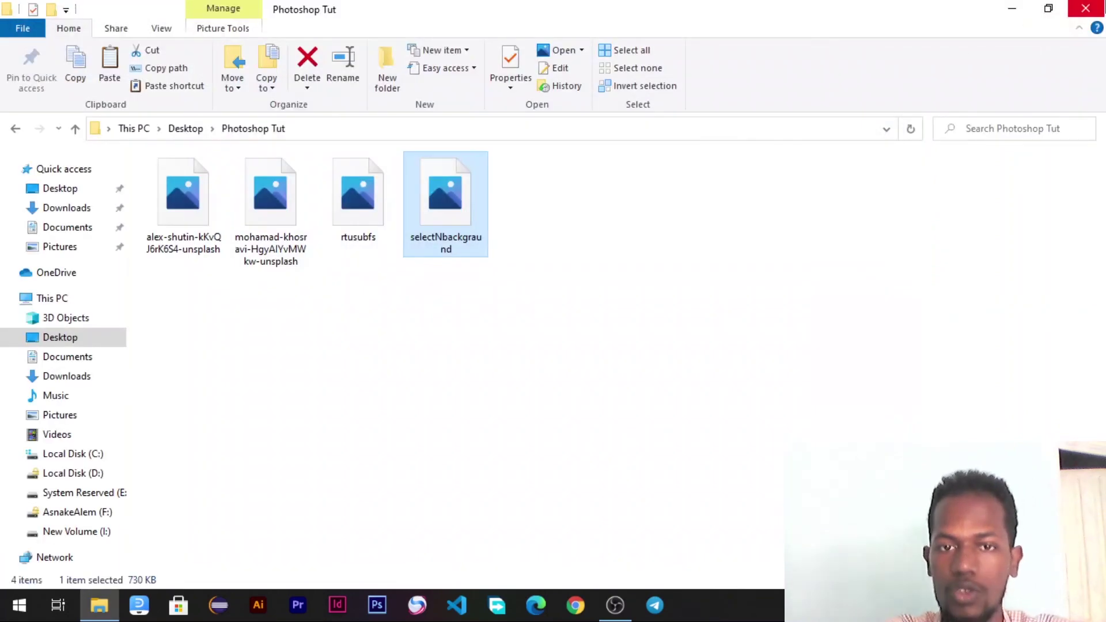
- View the other composite, the first image in the Photoshop Tut folder, and close it
{"action": "left_click", "coordinate": [186, 220]}
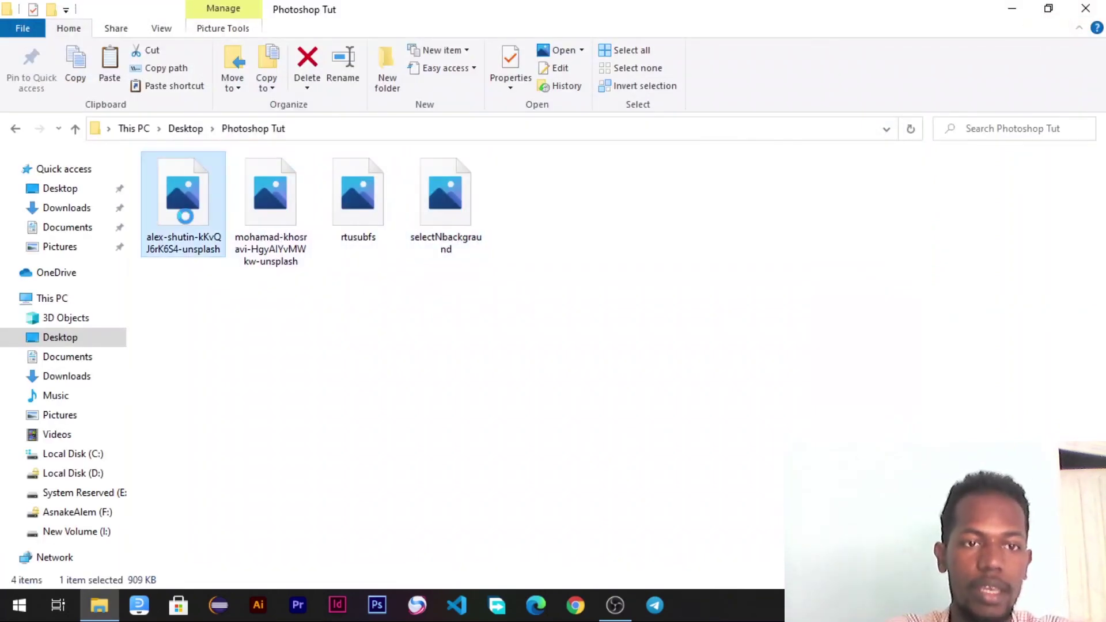
{"action": "double_click", "coordinate": [187, 219]}
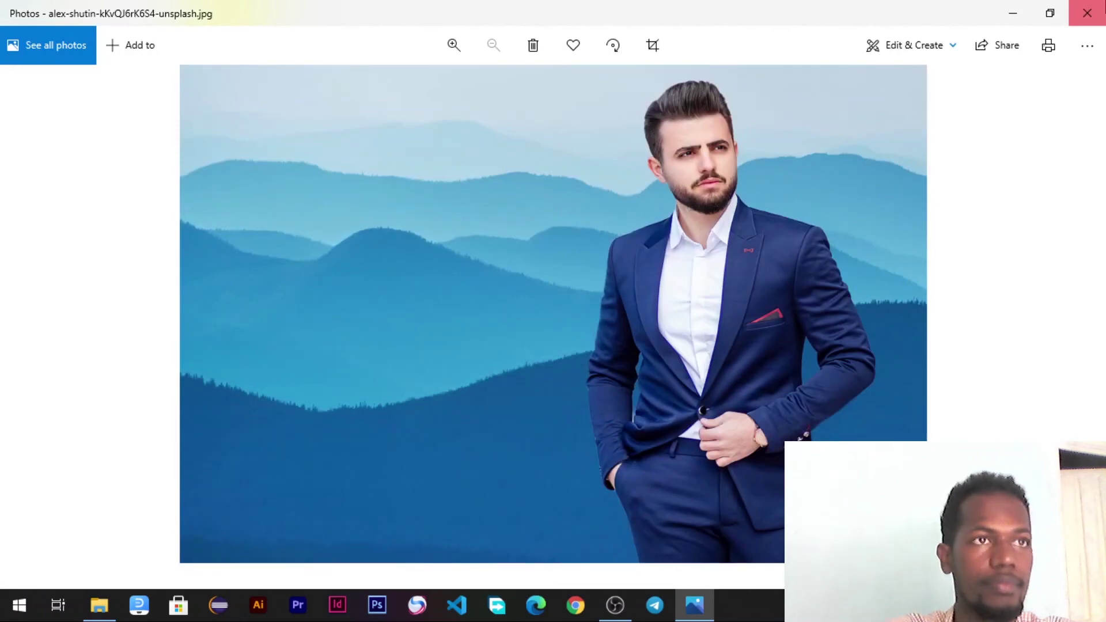
{"action": "left_click", "coordinate": [1087, 13]}
- View the selectNbackgraund image once more, and close both the image viewer and the folder window
{"action": "left_click", "coordinate": [420, 210]}
{"action": "double_click", "coordinate": [421, 210]}
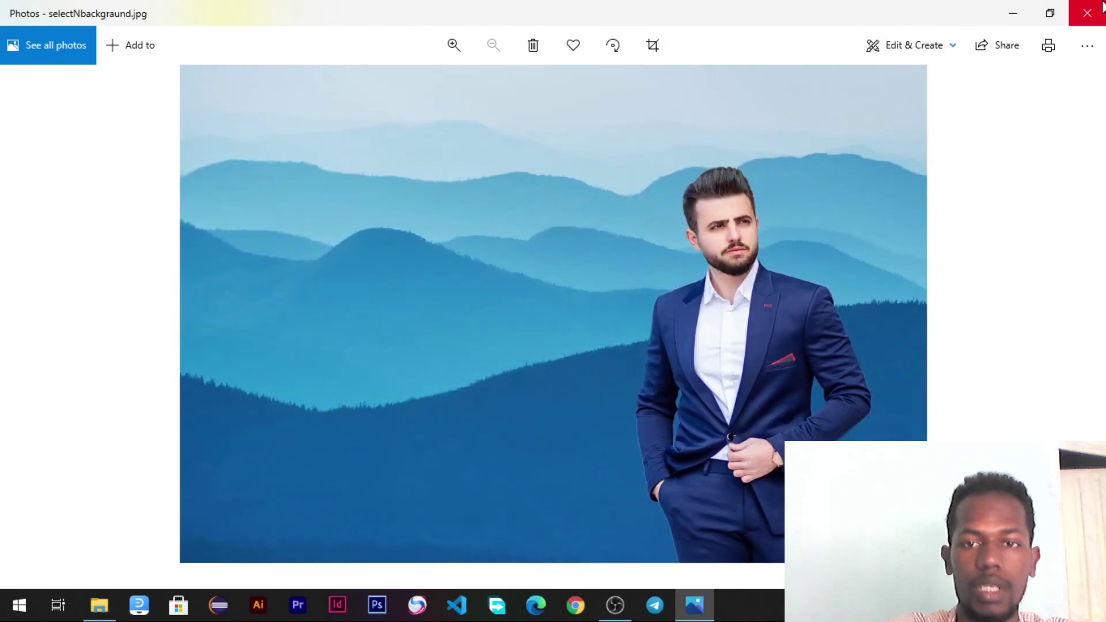
{"action": "left_click", "coordinate": [1087, 12]}
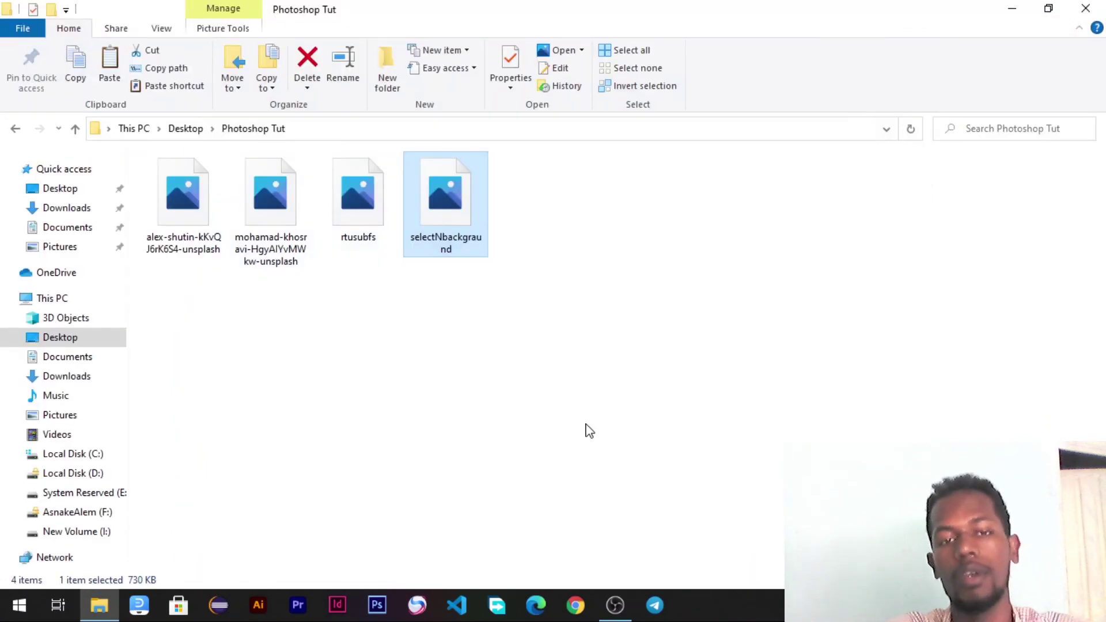
{"action": "left_click", "coordinate": [473, 422]}
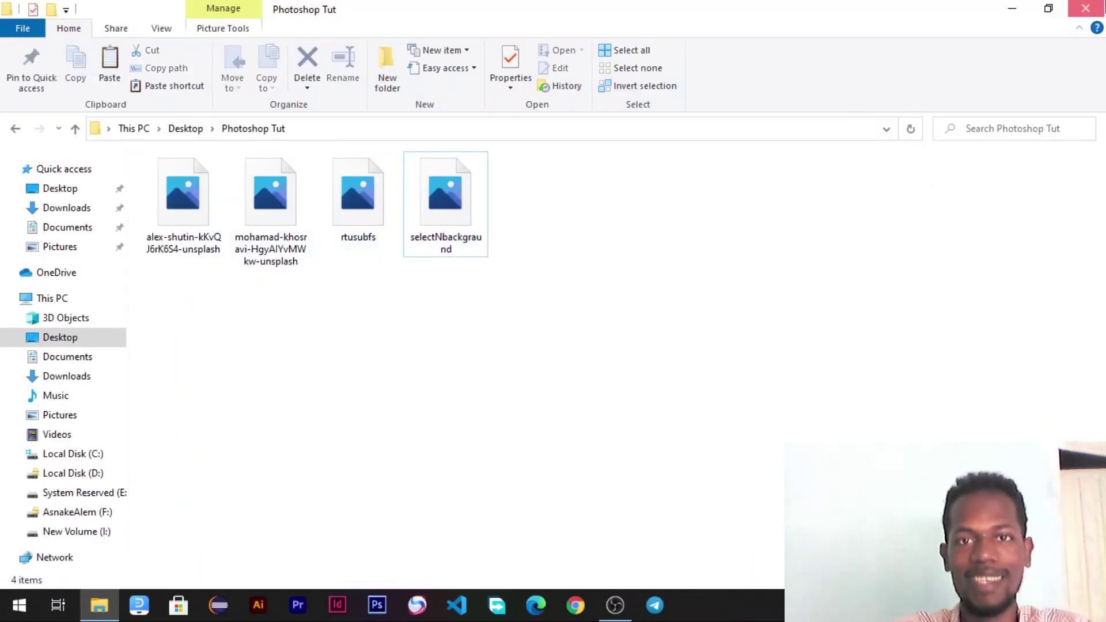
{"action": "left_click", "coordinate": [1086, 8]}
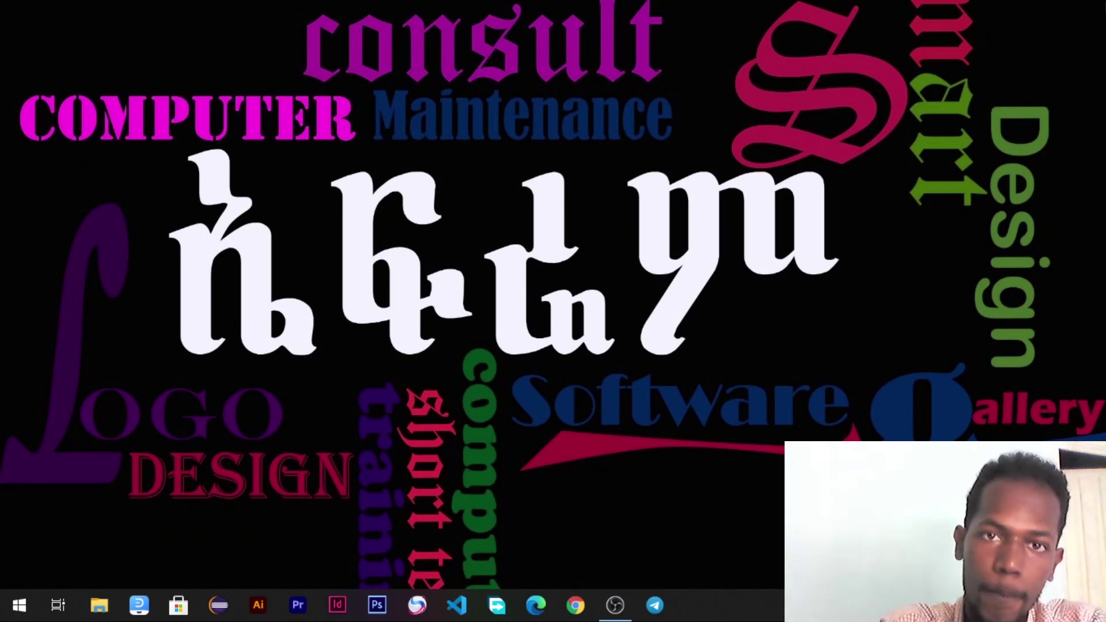